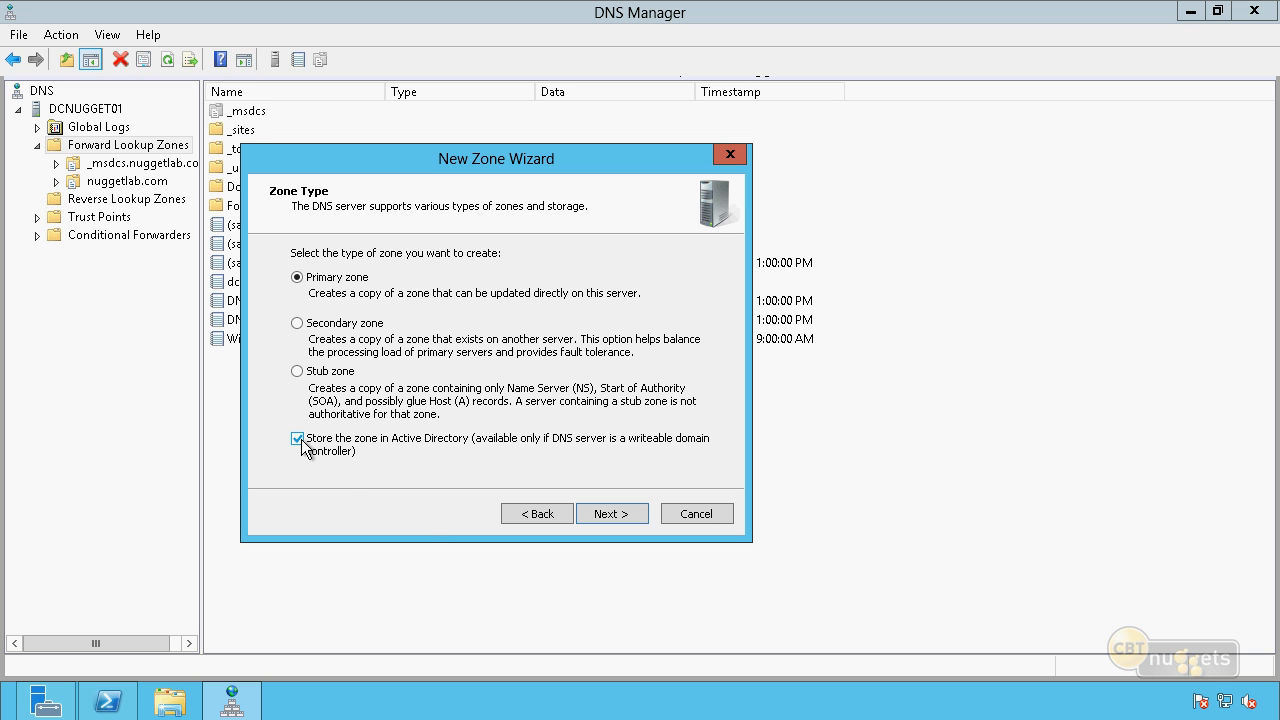
Set the new zone as a primary zone stored in Active Directory, replicated to all DNS servers on domain controllers in the nuggetlab.com domain.
{"action": "left_click", "coordinate": [297, 323]}
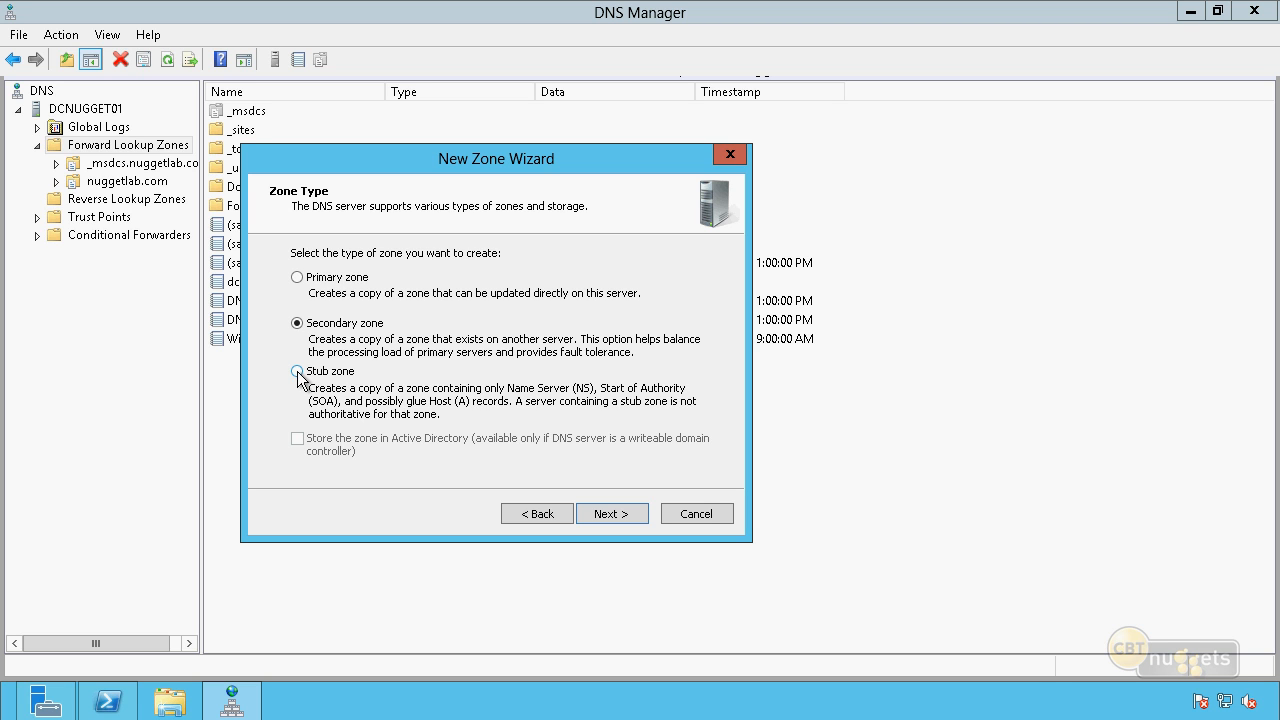
{"action": "left_click", "coordinate": [297, 277]}
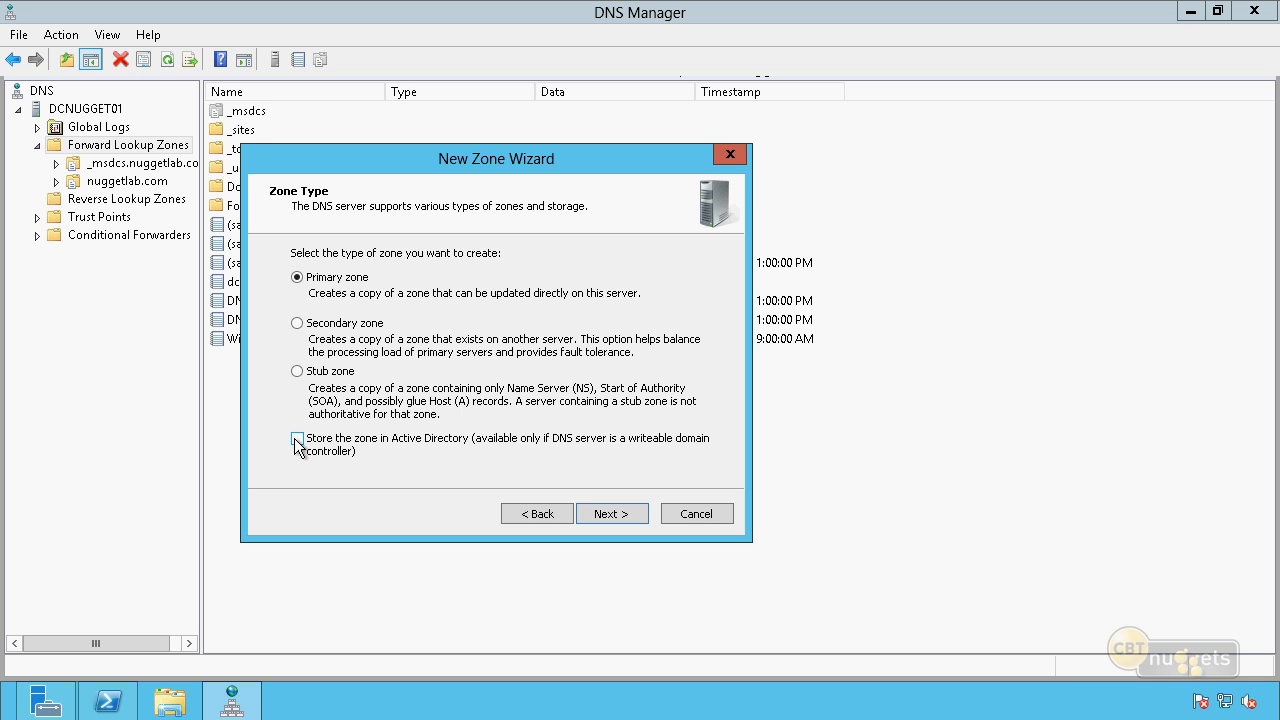
{"action": "left_click", "coordinate": [297, 440]}
{"action": "left_click", "coordinate": [622, 512]}
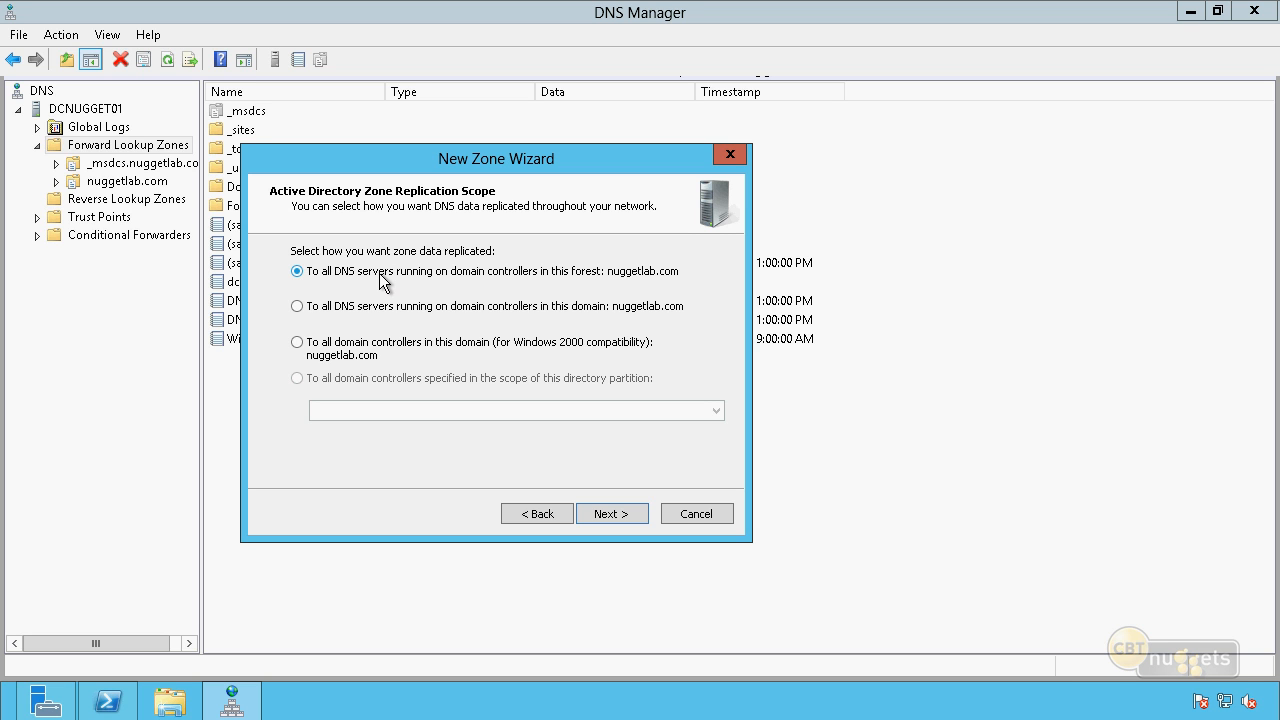
{"action": "left_click", "coordinate": [297, 306]}
{"action": "left_click", "coordinate": [615, 516]}
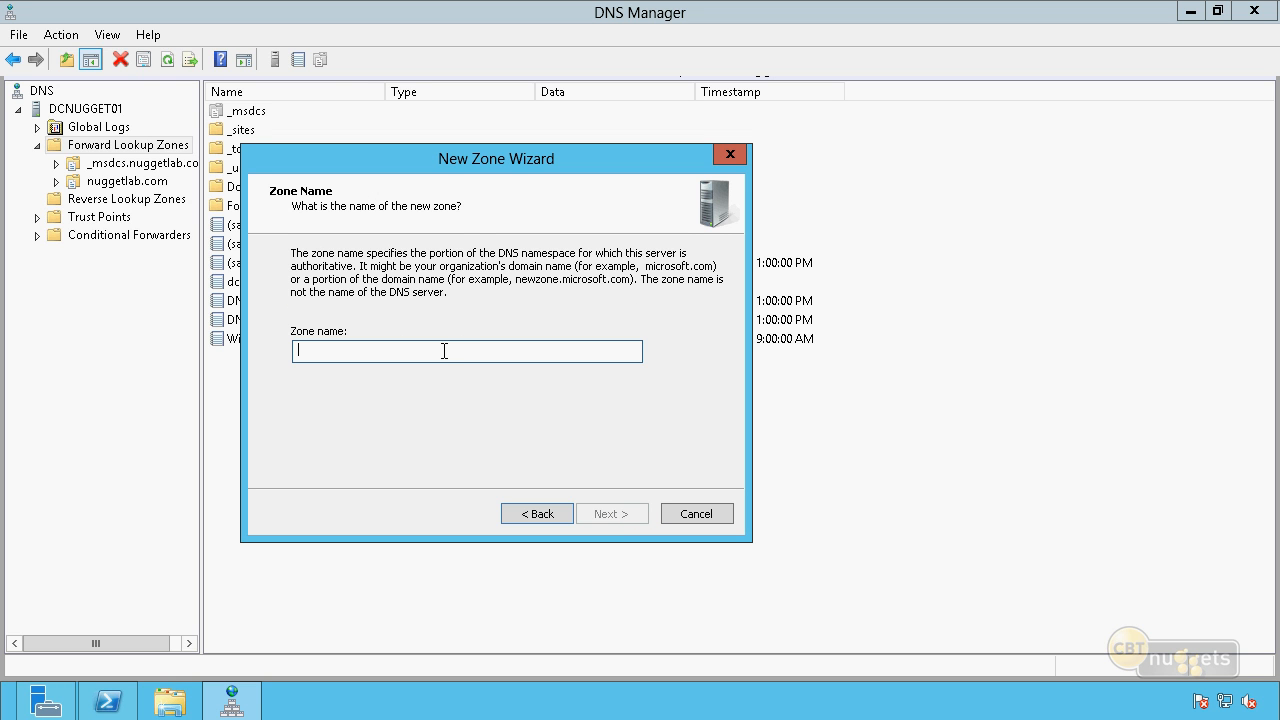
Name the new forward lookup zone accusource.local.
{"action": "type", "text": "a"}
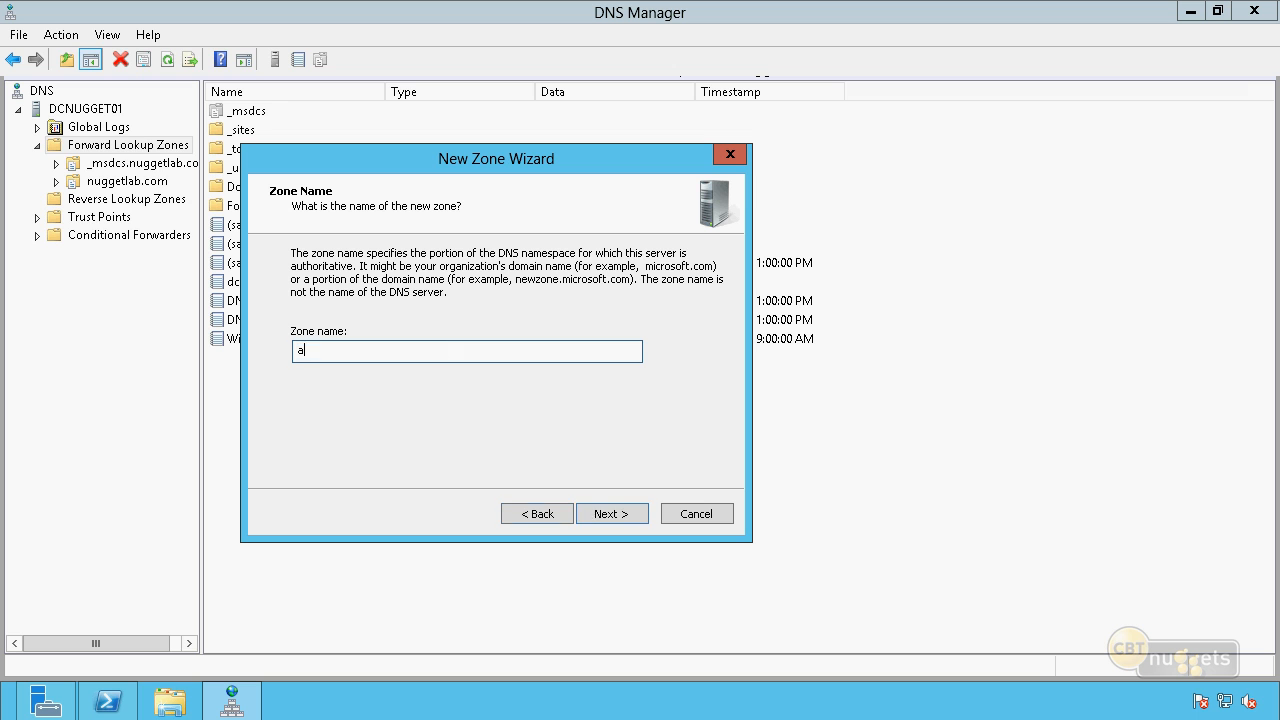
{"action": "type", "text": "ccusource.local"}
{"action": "left_click", "coordinate": [610, 514]}
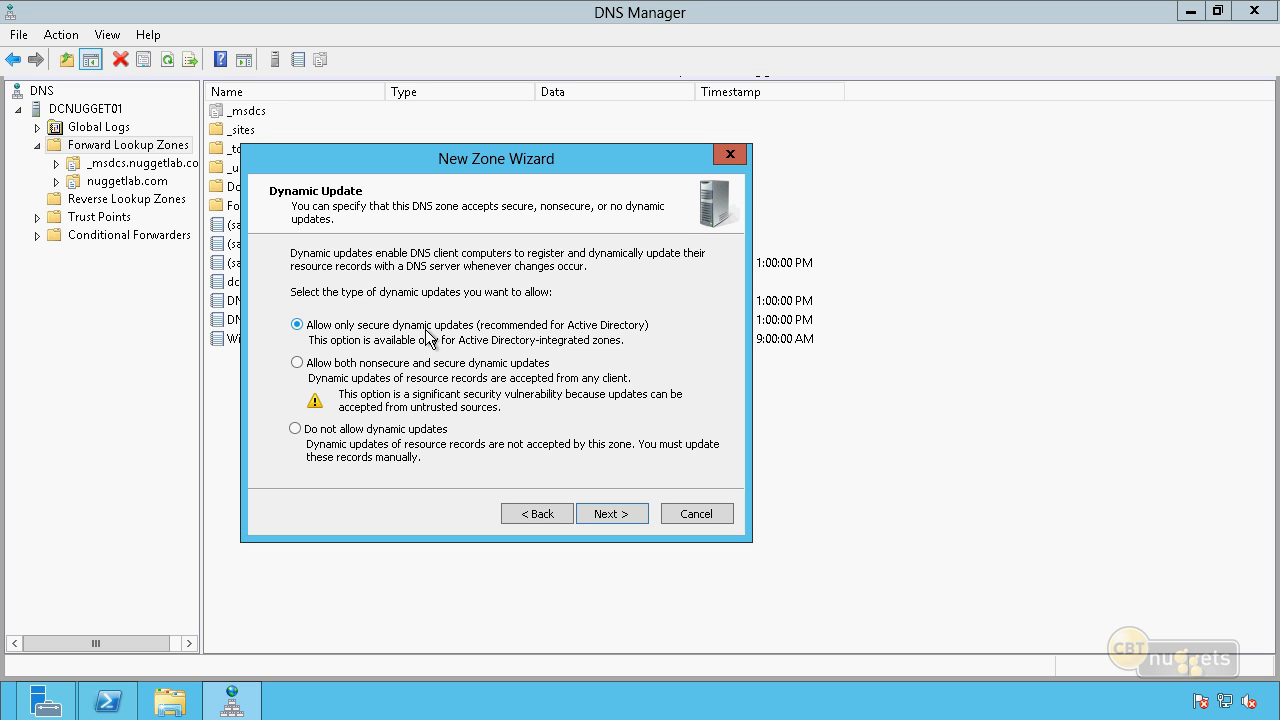
Allow only secure dynamic updates for the new zone and finish creating it.
{"action": "left_click_drag", "start_coordinate": [450, 165], "coordinate": [715, 167]}
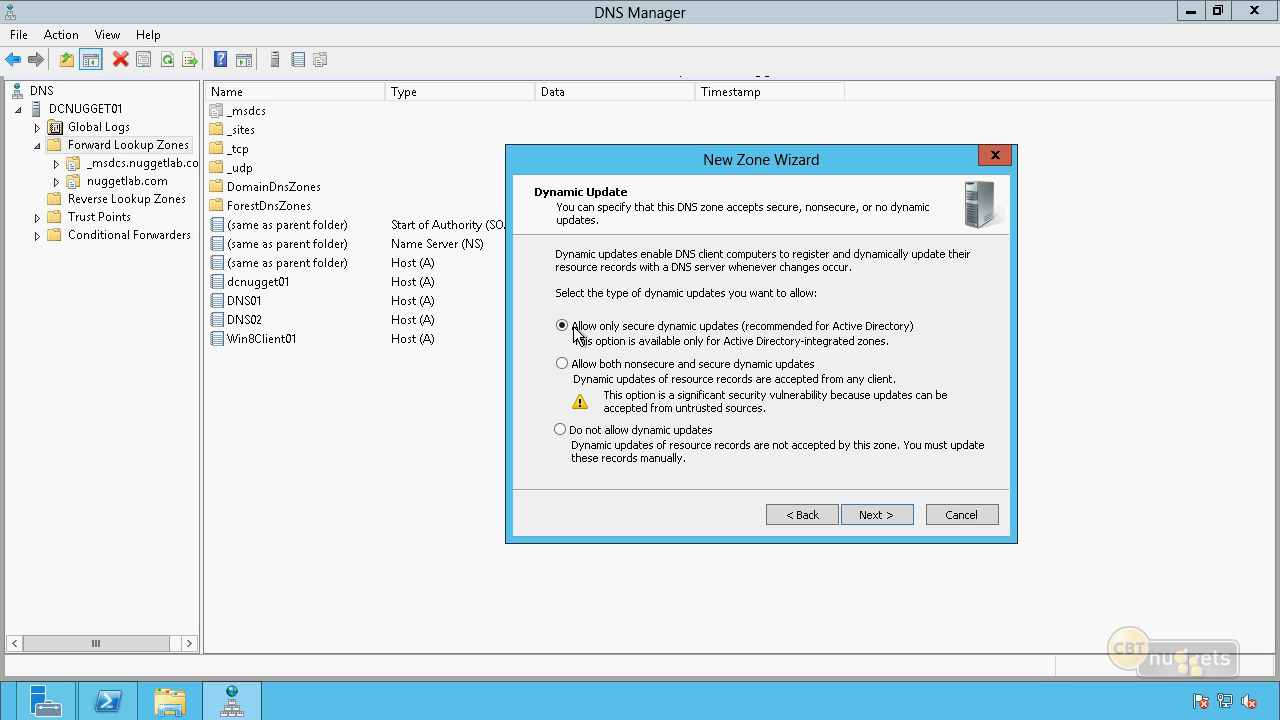
{"action": "left_click", "coordinate": [563, 364]}
{"action": "left_click", "coordinate": [560, 430]}
{"action": "left_click", "coordinate": [561, 328]}
{"action": "left_click", "coordinate": [885, 512]}
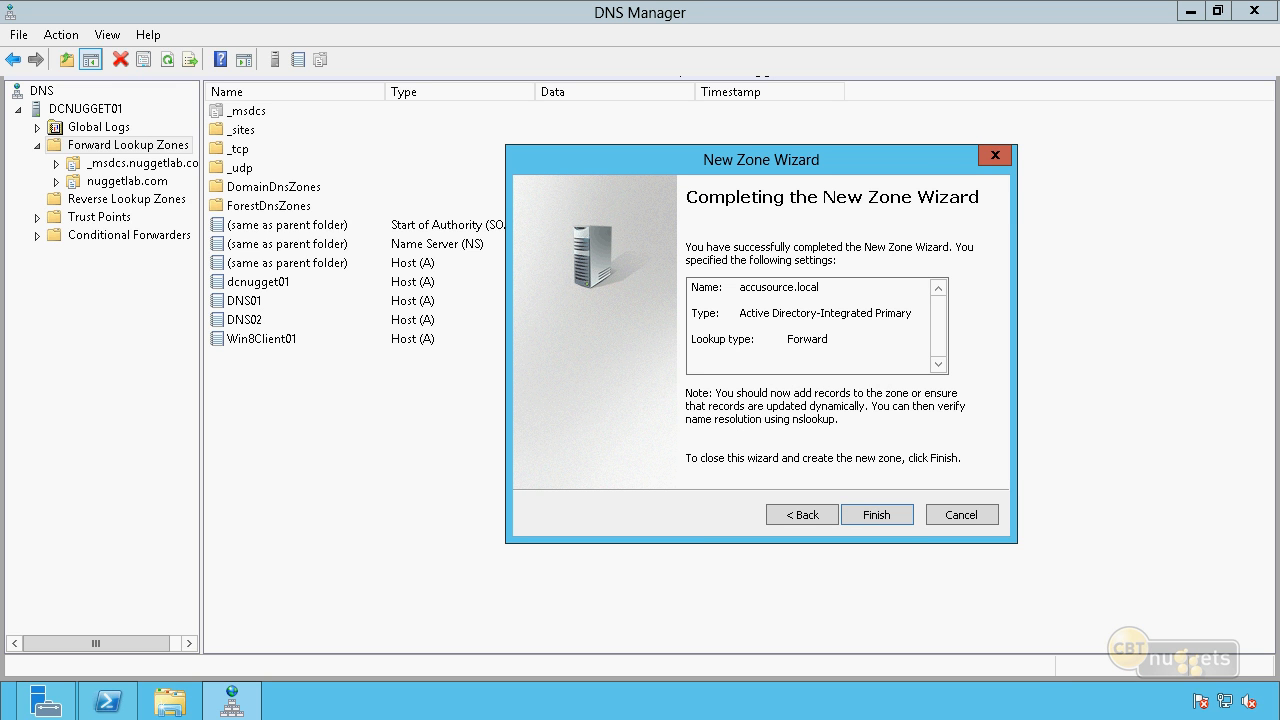
{"action": "left_click", "coordinate": [874, 514]}
Examine the name servers of the accusource.local zone and the form for a new name server record, without adding one.
{"action": "left_click", "coordinate": [121, 201]}
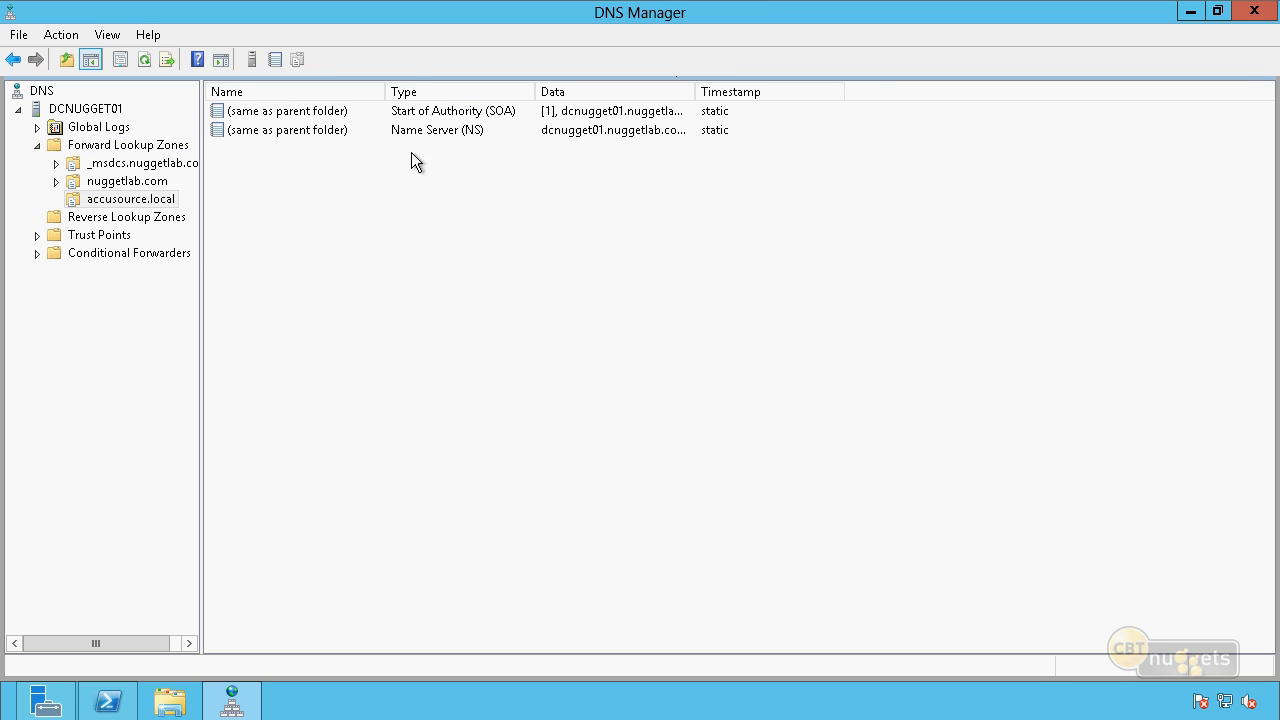
{"action": "double_click", "coordinate": [484, 131]}
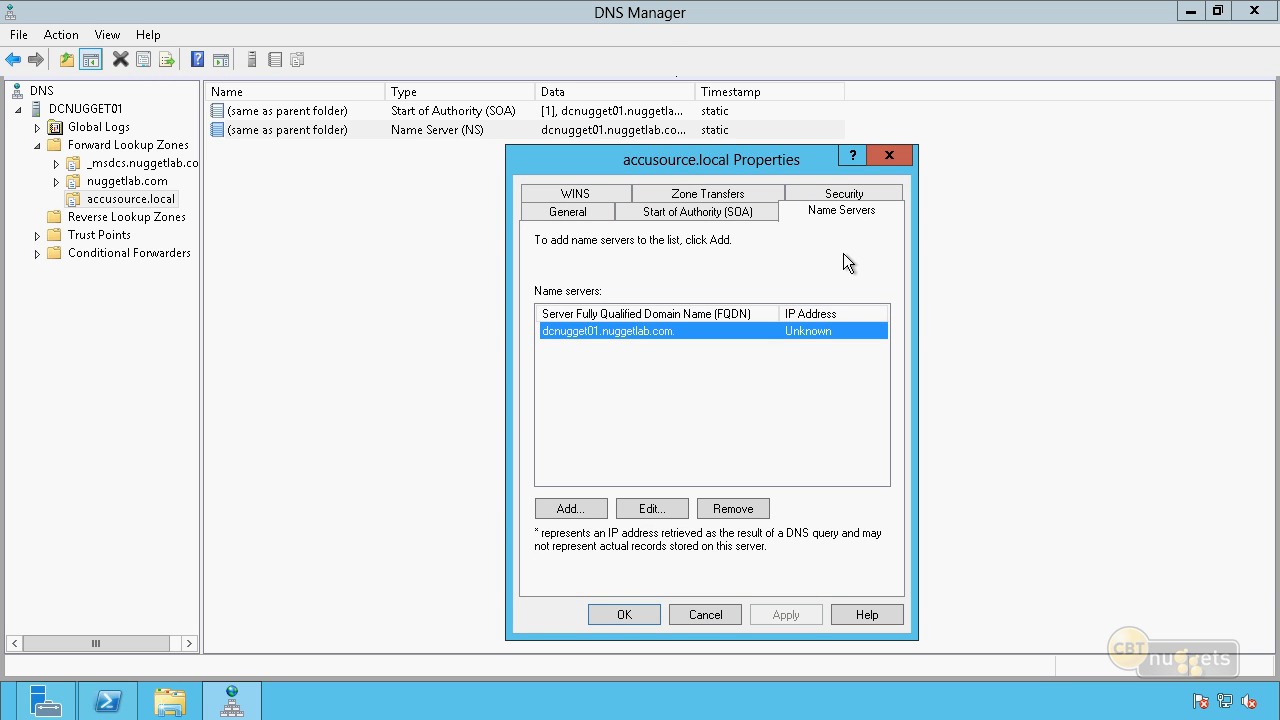
{"action": "left_click", "coordinate": [847, 214]}
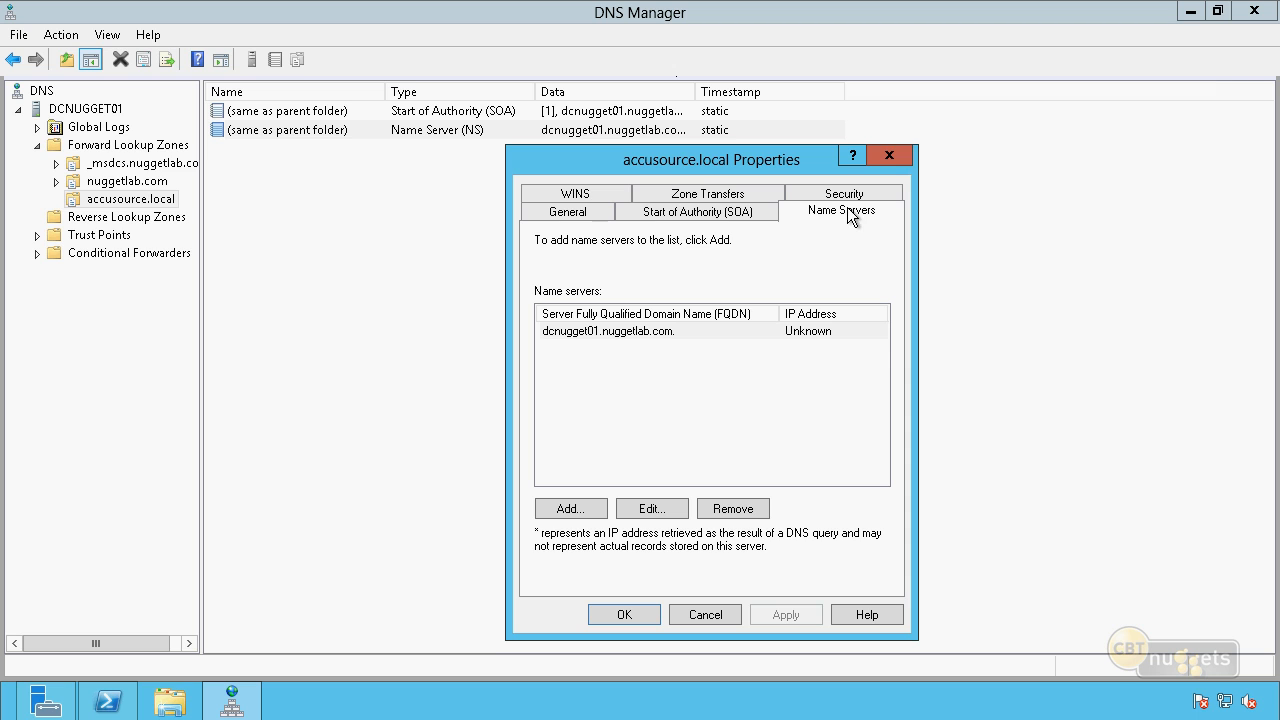
{"action": "left_click", "coordinate": [673, 338]}
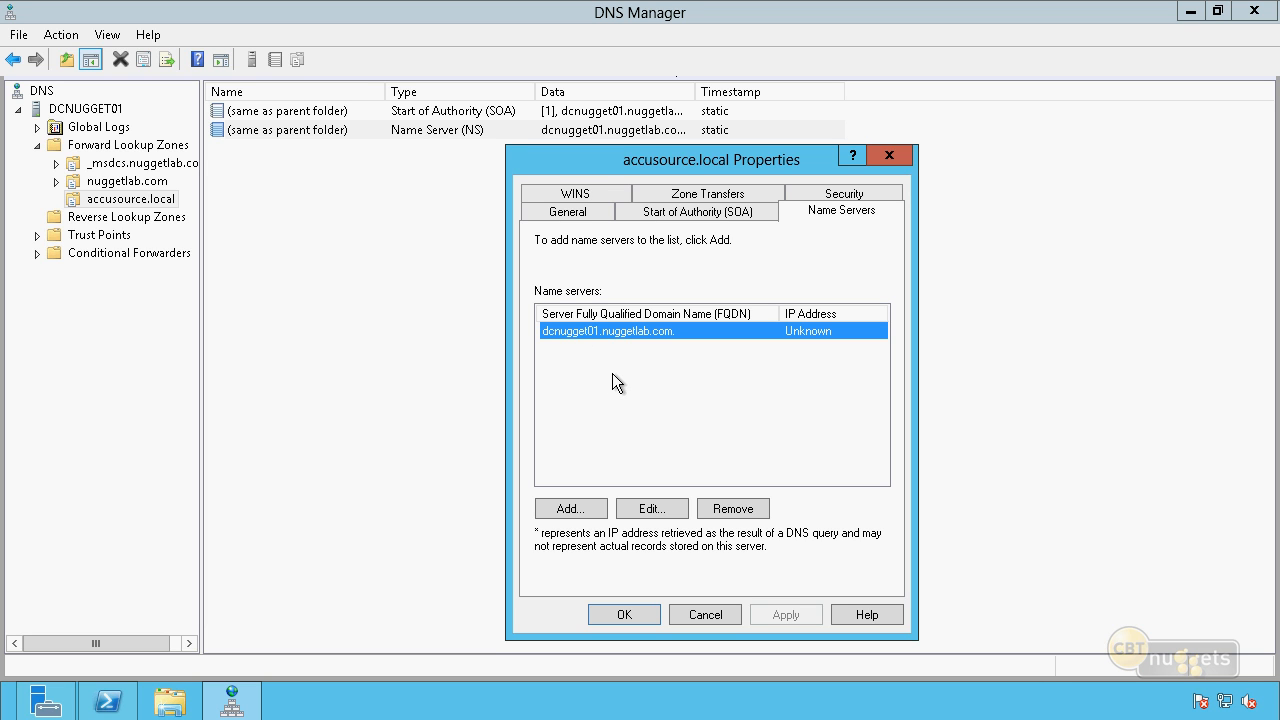
{"action": "left_click", "coordinate": [570, 510]}
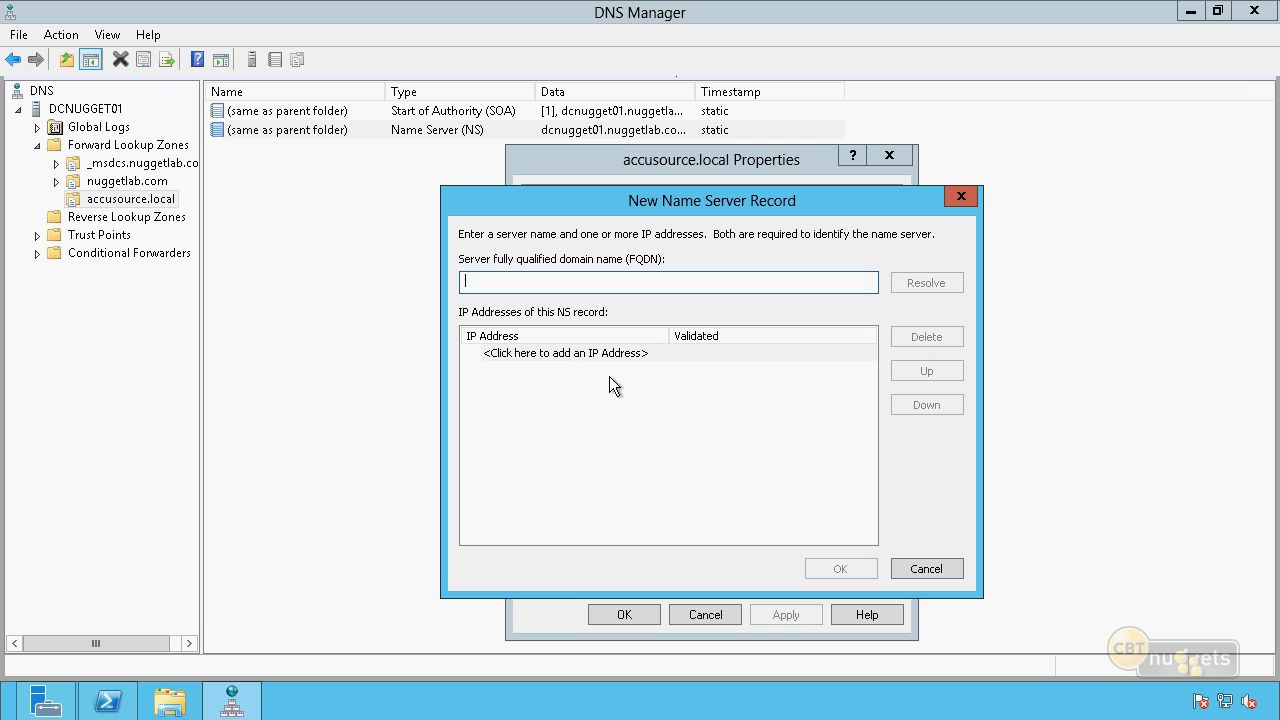
{"action": "left_click", "coordinate": [940, 570]}
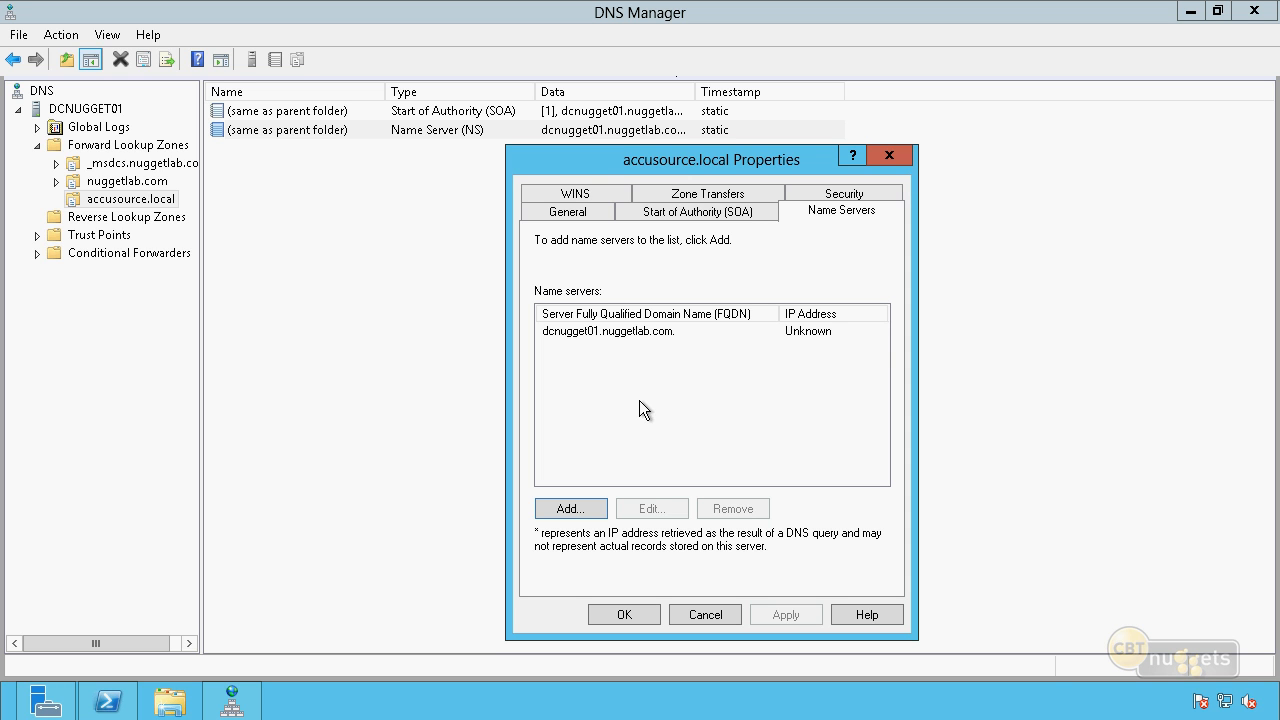
Try allowing zone transfers for accusource.local only to its listed name servers, and discard the change.
{"action": "left_click", "coordinate": [716, 194]}
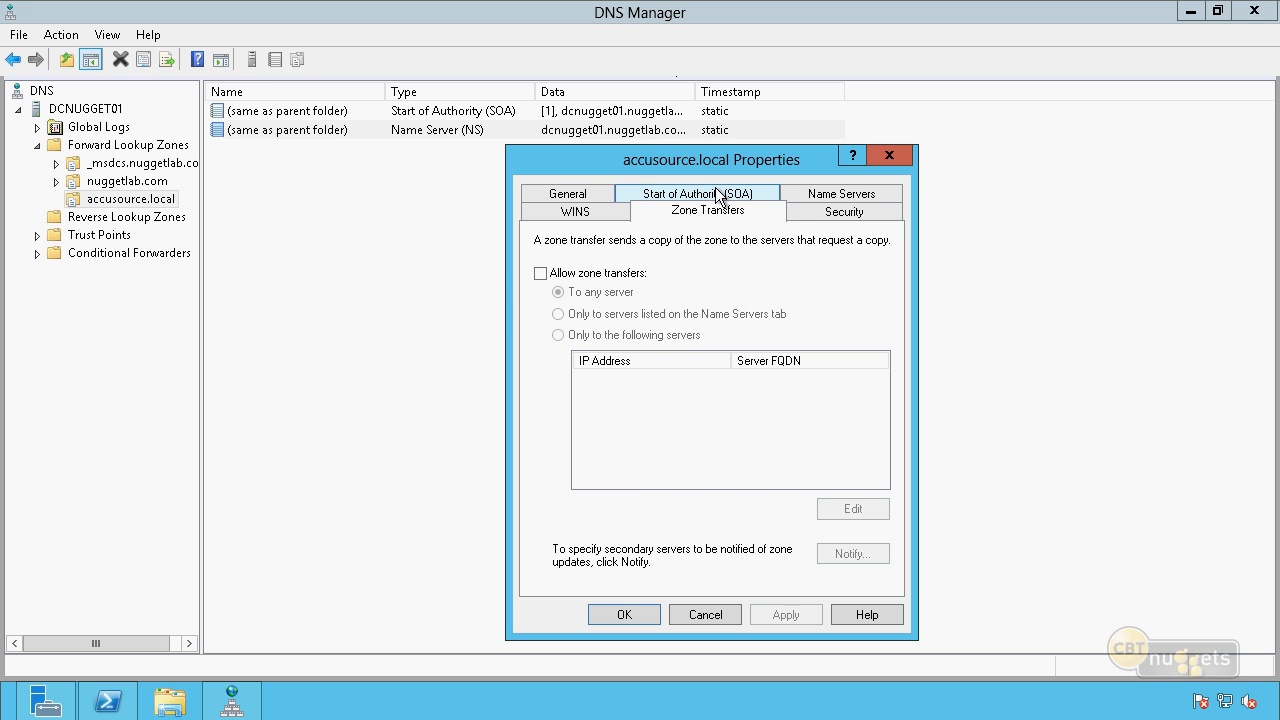
{"action": "left_click", "coordinate": [541, 273]}
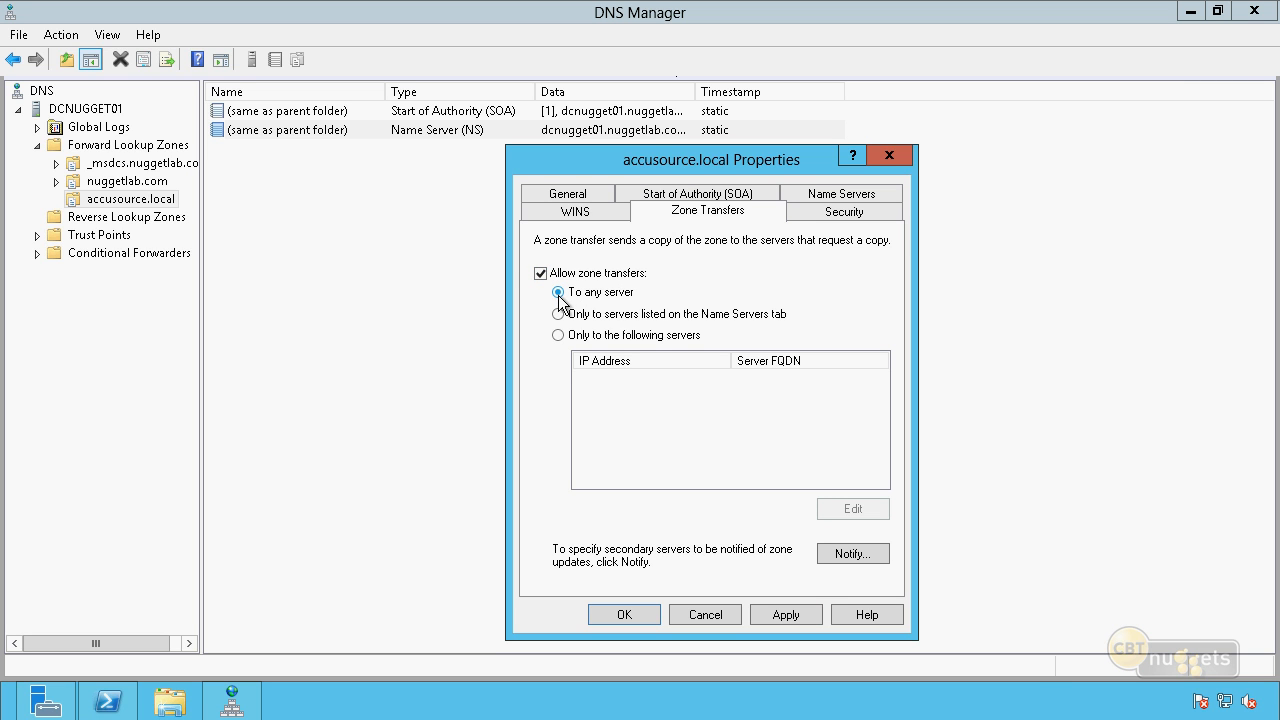
{"action": "left_click", "coordinate": [558, 314]}
{"action": "left_click", "coordinate": [725, 615]}
Try incrementing the serial number in the Start of Authority record of accusource.local.
{"action": "double_click", "coordinate": [505, 112]}
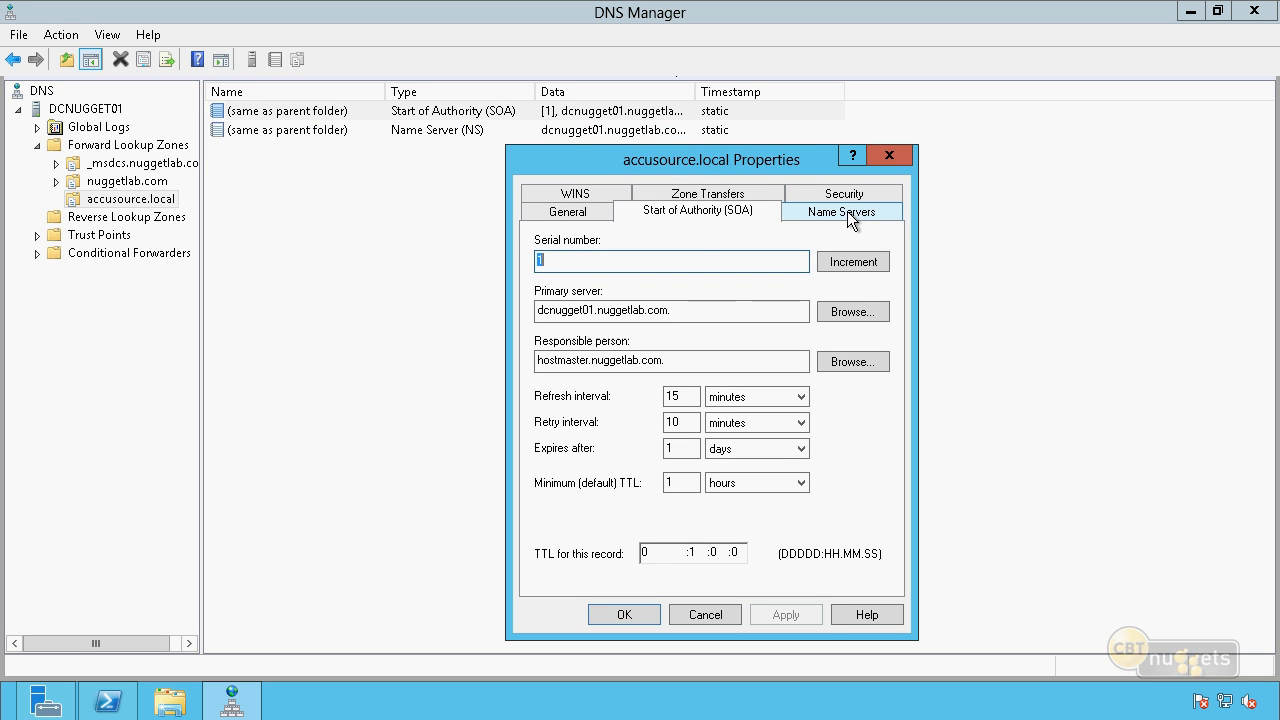
{"action": "left_click", "coordinate": [847, 212]}
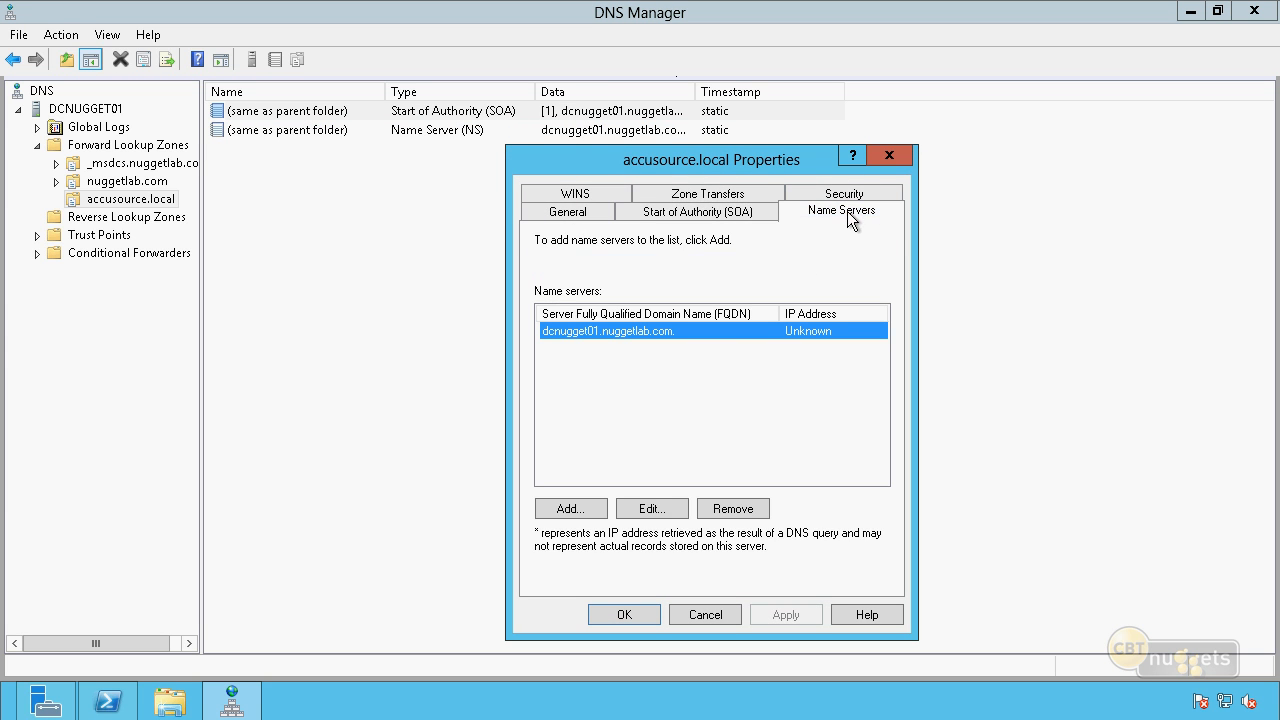
{"action": "left_click", "coordinate": [686, 214]}
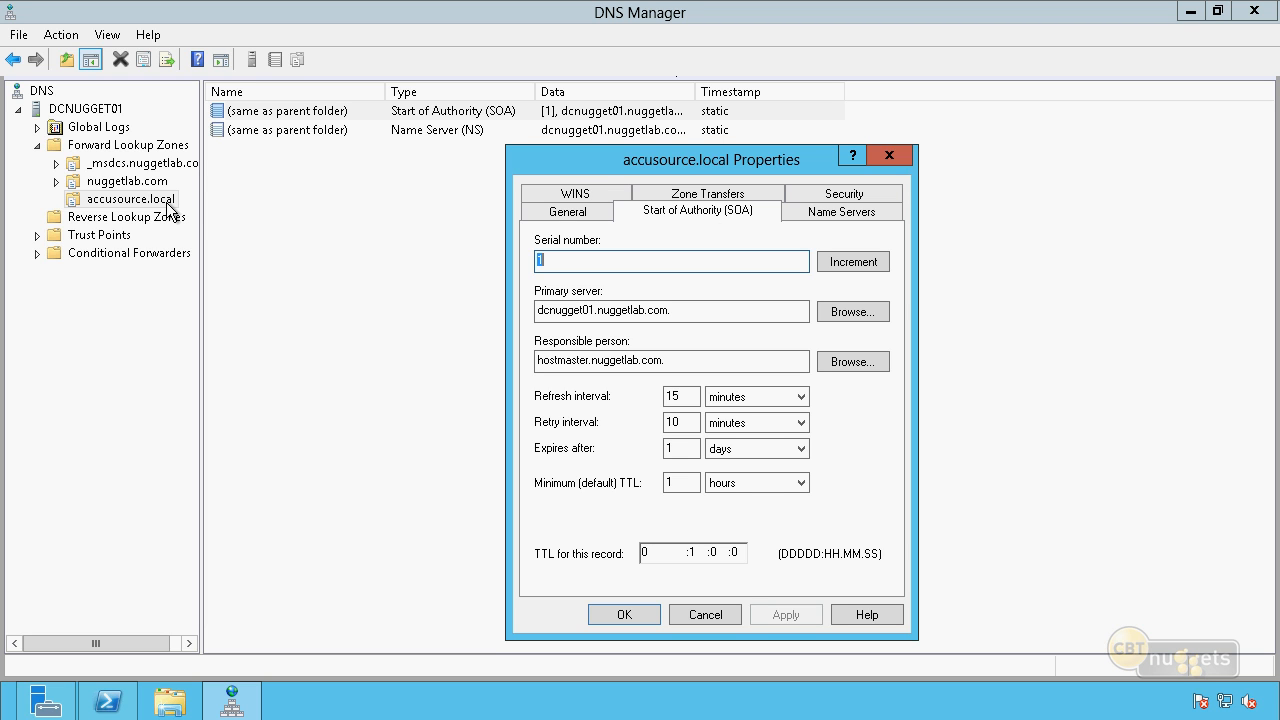
{"action": "left_click", "coordinate": [688, 212]}
{"action": "left_click", "coordinate": [859, 260]}
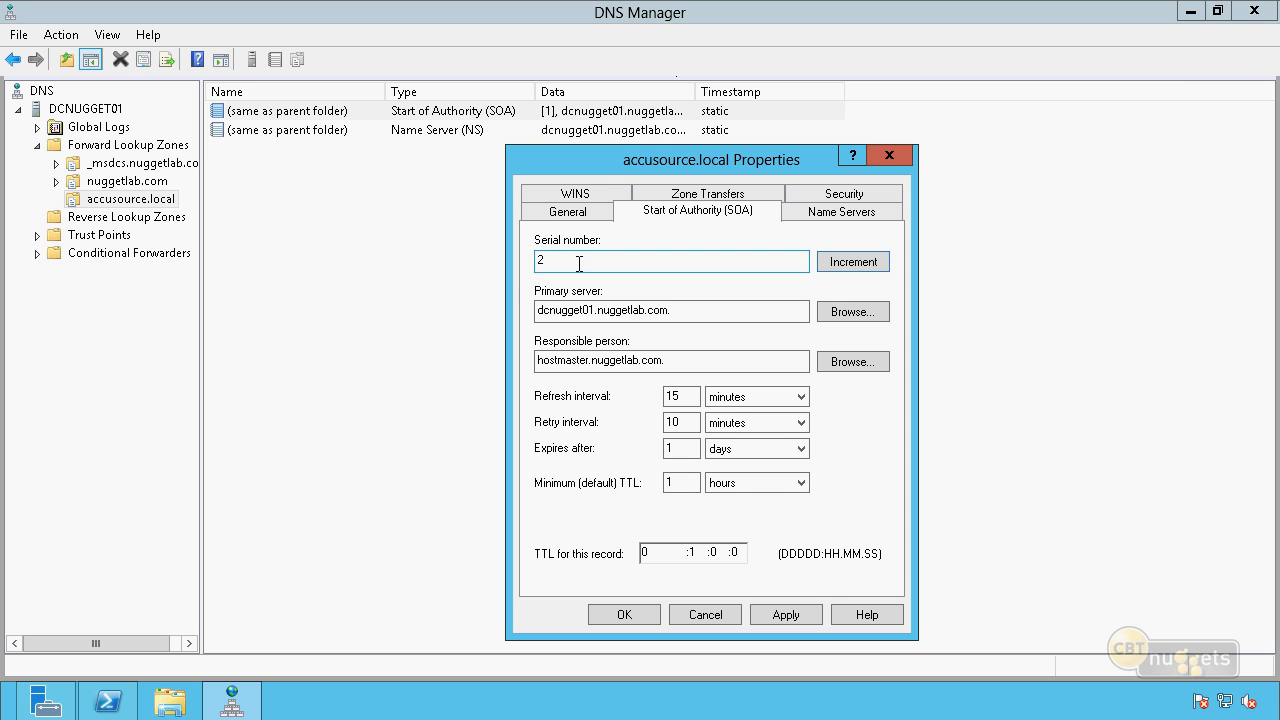
Examine the Start of Authority record's primary server, responsible person, refresh, retry, expiry and TTL settings, and close it without saving.
{"action": "left_click", "coordinate": [708, 313]}
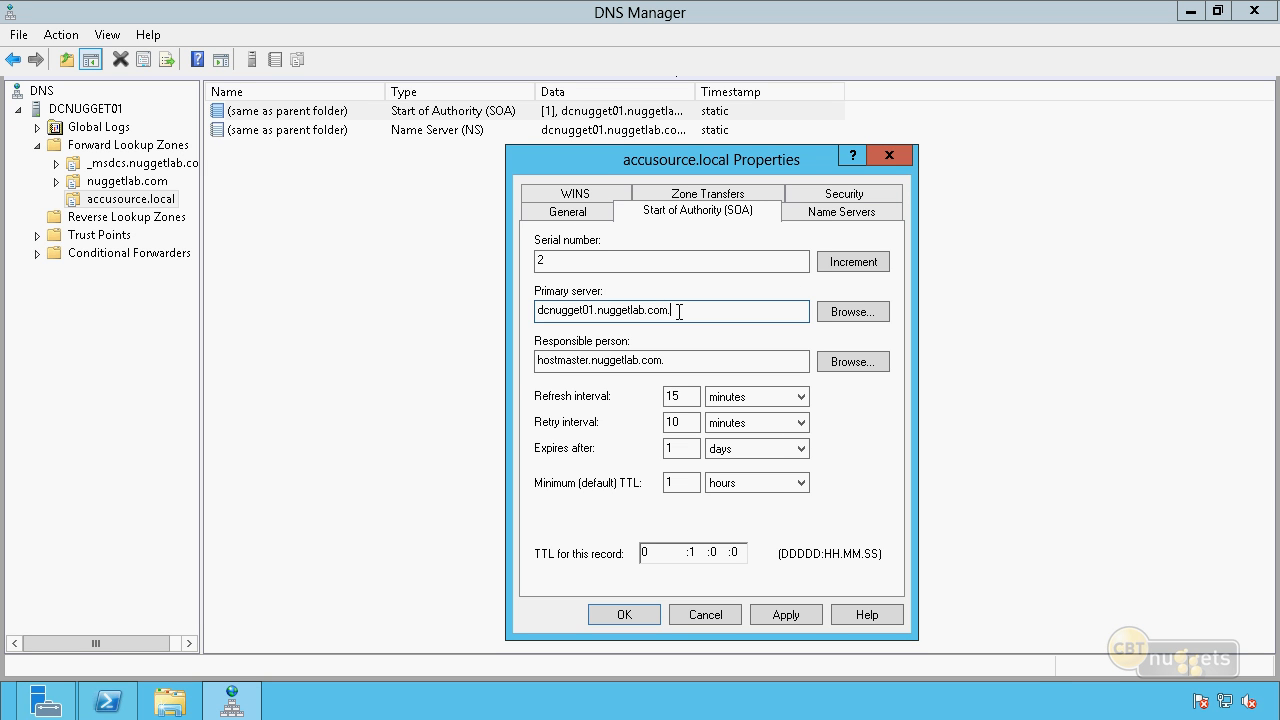
{"action": "left_click", "coordinate": [725, 361]}
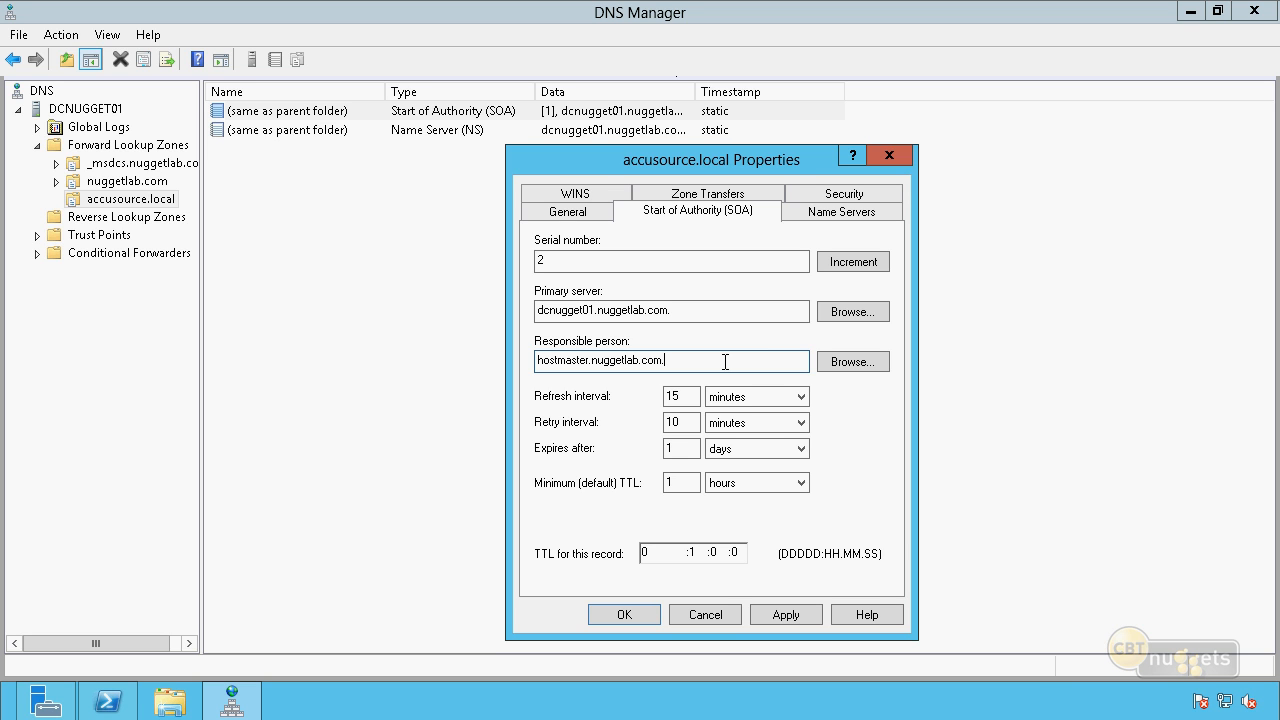
{"action": "left_click_drag", "start_coordinate": [593, 359], "coordinate": [587, 363]}
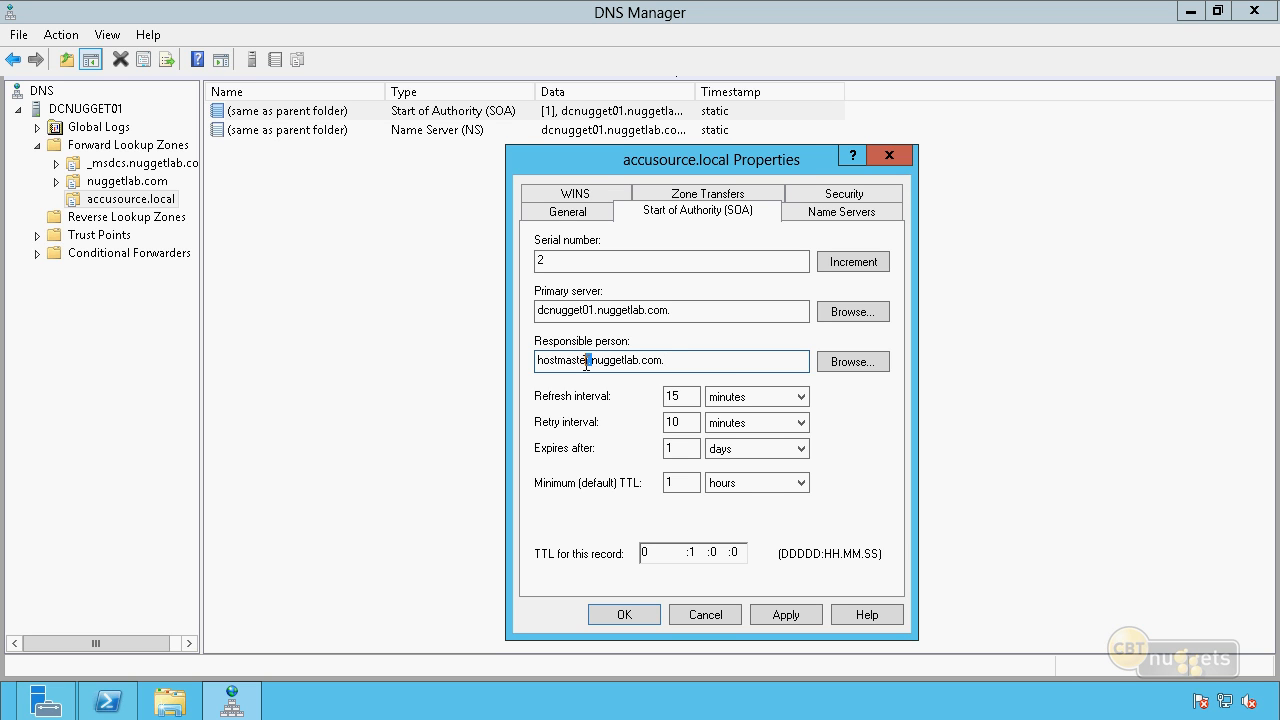
{"action": "left_click", "coordinate": [676, 359]}
{"action": "double_click", "coordinate": [593, 362]}
{"action": "left_click", "coordinate": [716, 364]}
{"action": "double_click", "coordinate": [673, 396]}
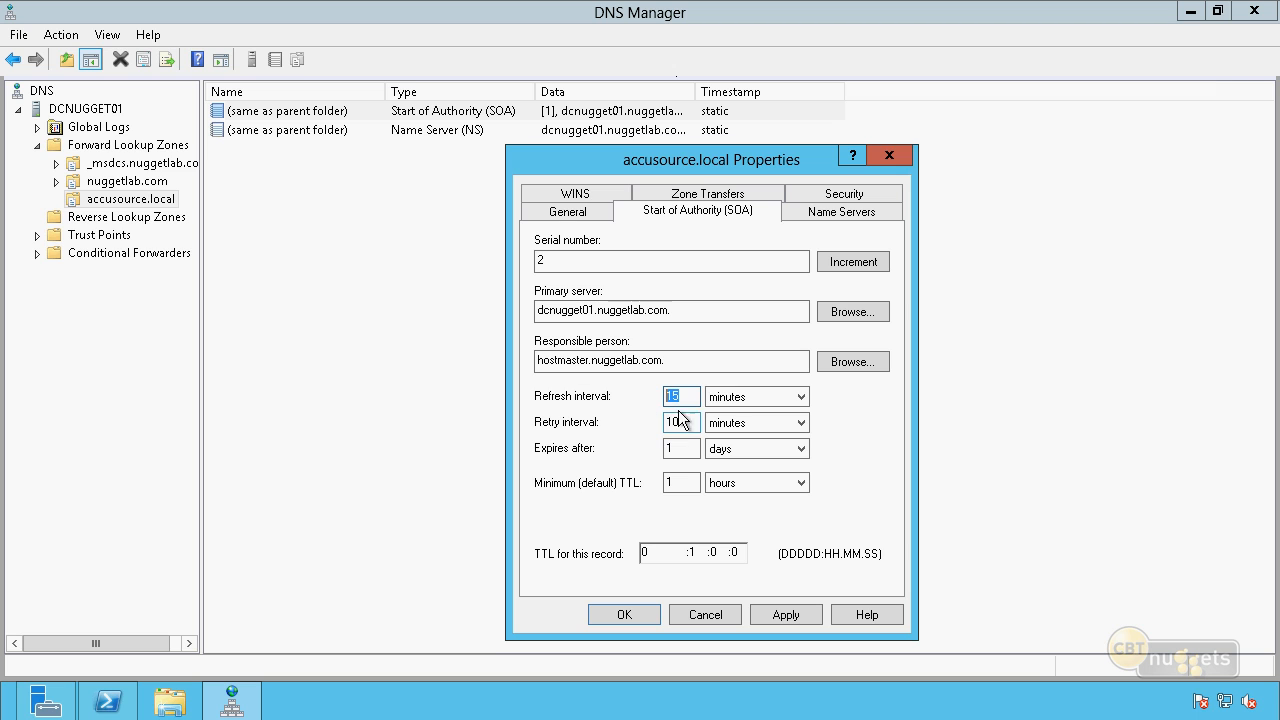
{"action": "left_click", "coordinate": [708, 400]}
{"action": "double_click", "coordinate": [681, 449]}
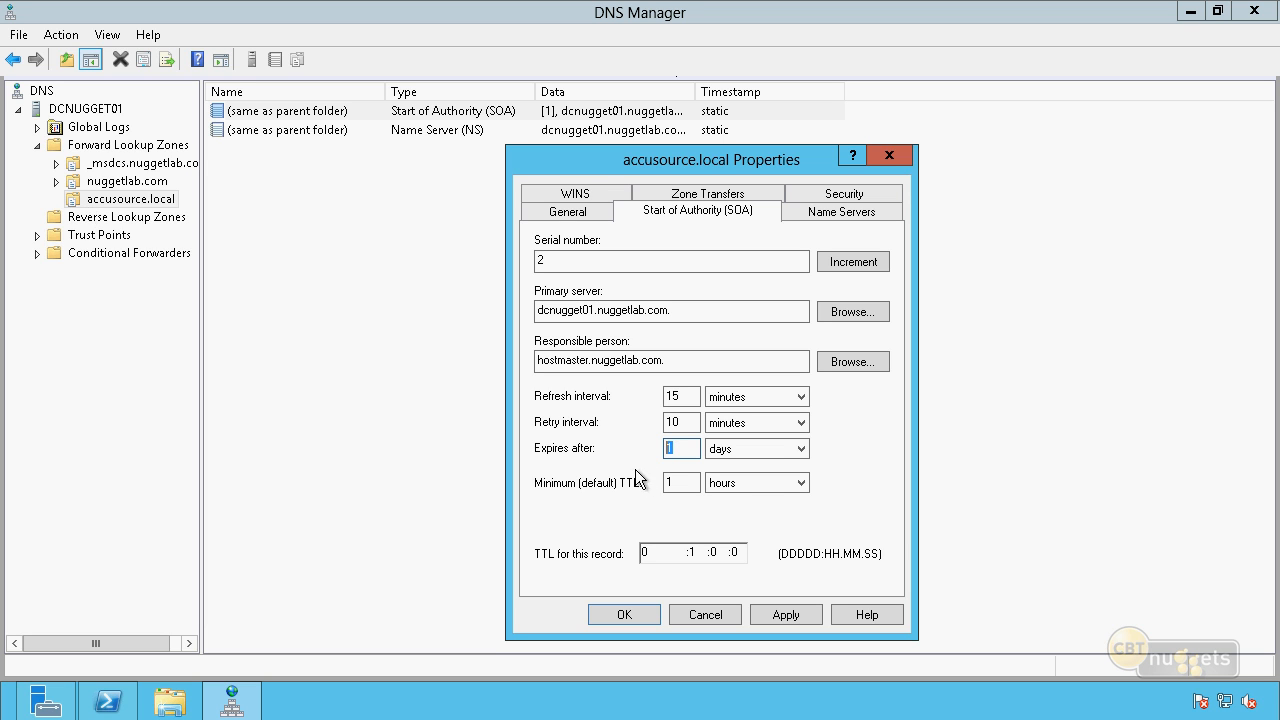
{"action": "left_click_drag", "start_coordinate": [684, 482], "coordinate": [612, 493]}
{"action": "left_click", "coordinate": [690, 552]}
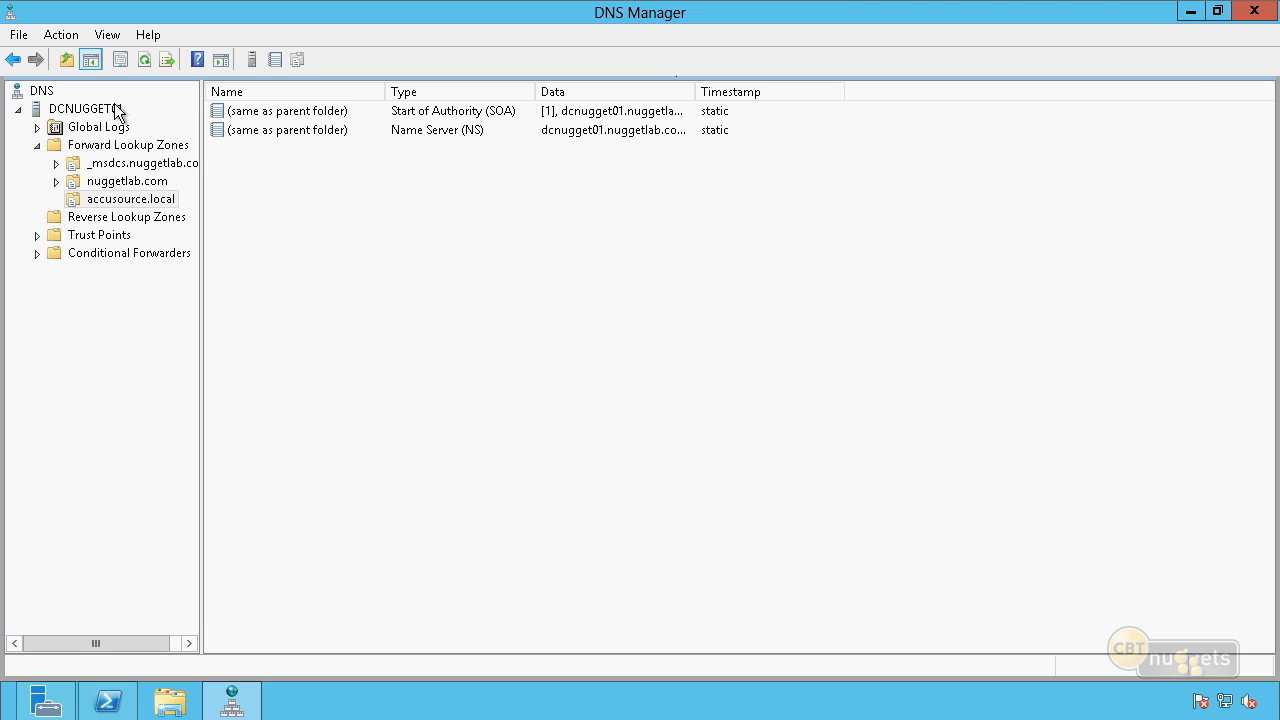
{"action": "left_click", "coordinate": [131, 201]}
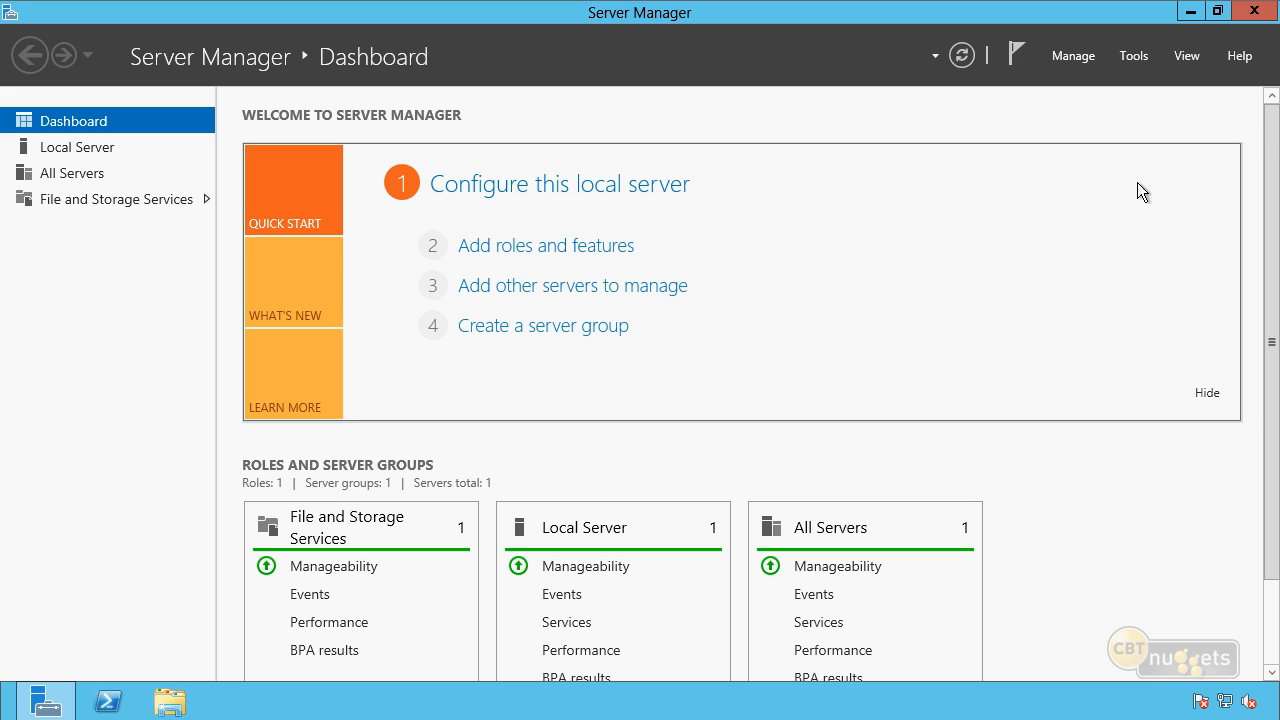
In Server Manager on DNS01, start a role-based installation with DNS01.nuggetlab.com as the destination server.
{"action": "left_click", "coordinate": [1065, 58]}
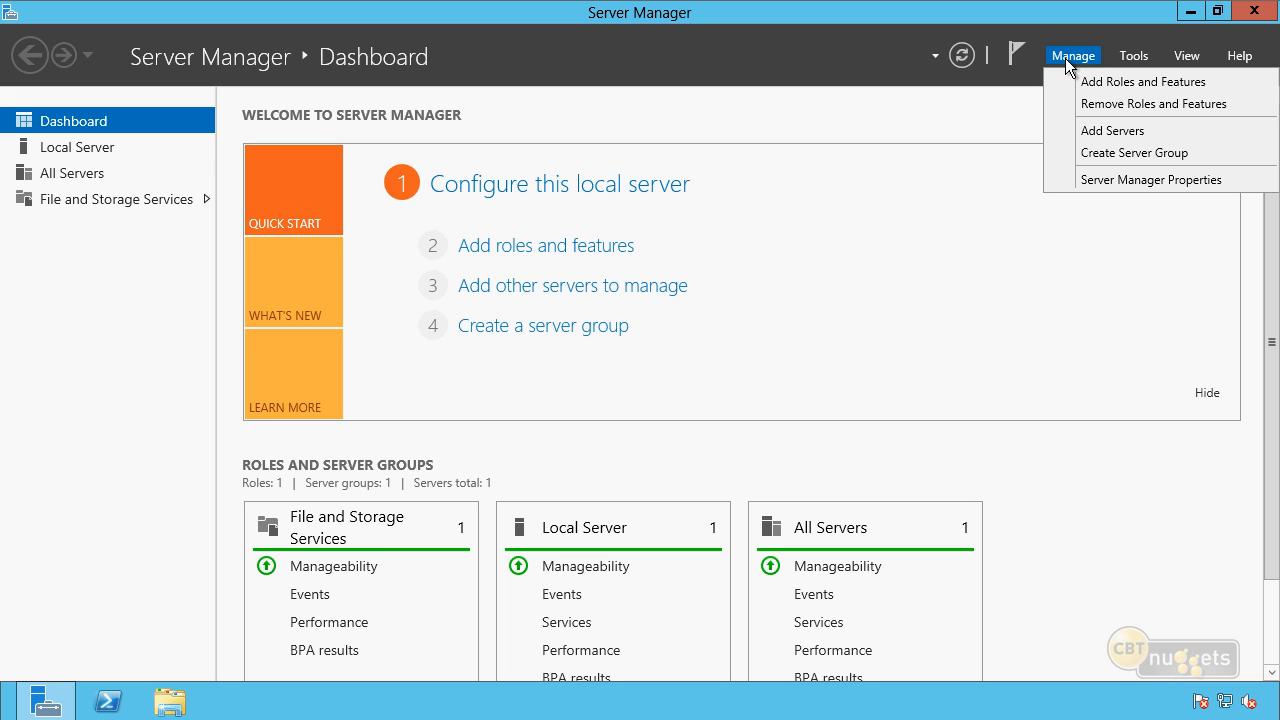
{"action": "left_click", "coordinate": [1096, 84]}
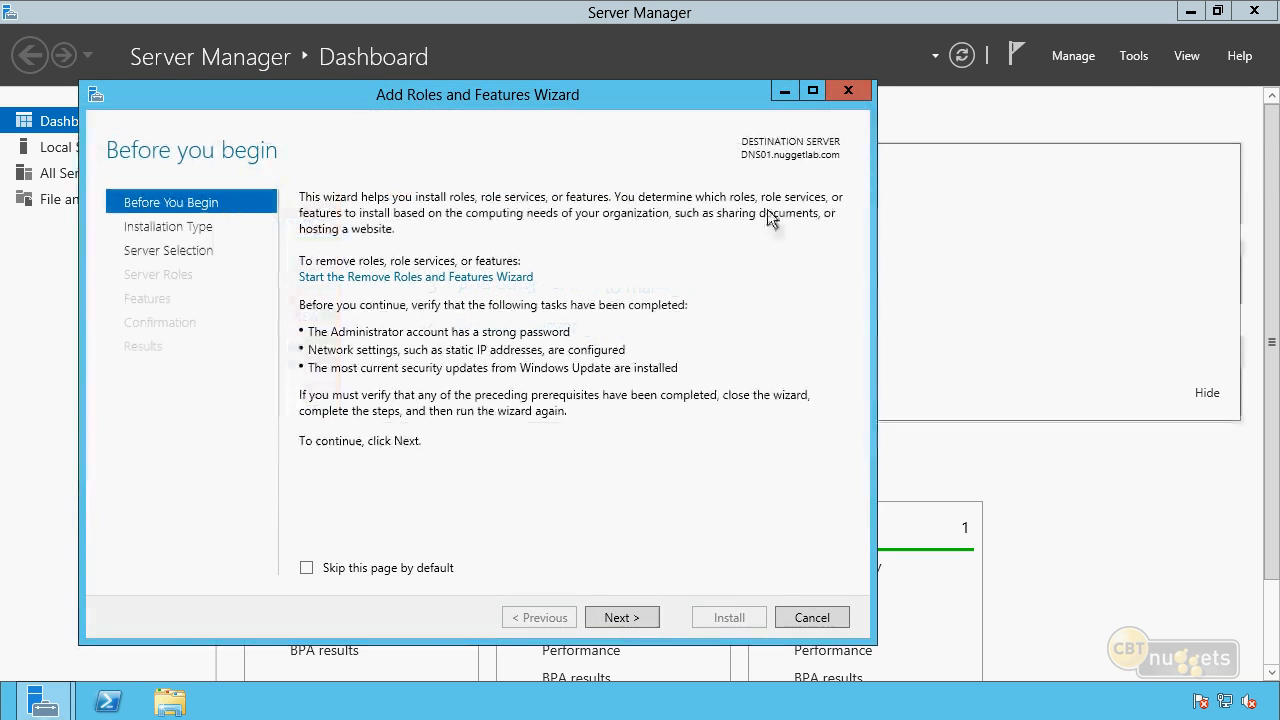
{"action": "left_click", "coordinate": [647, 620]}
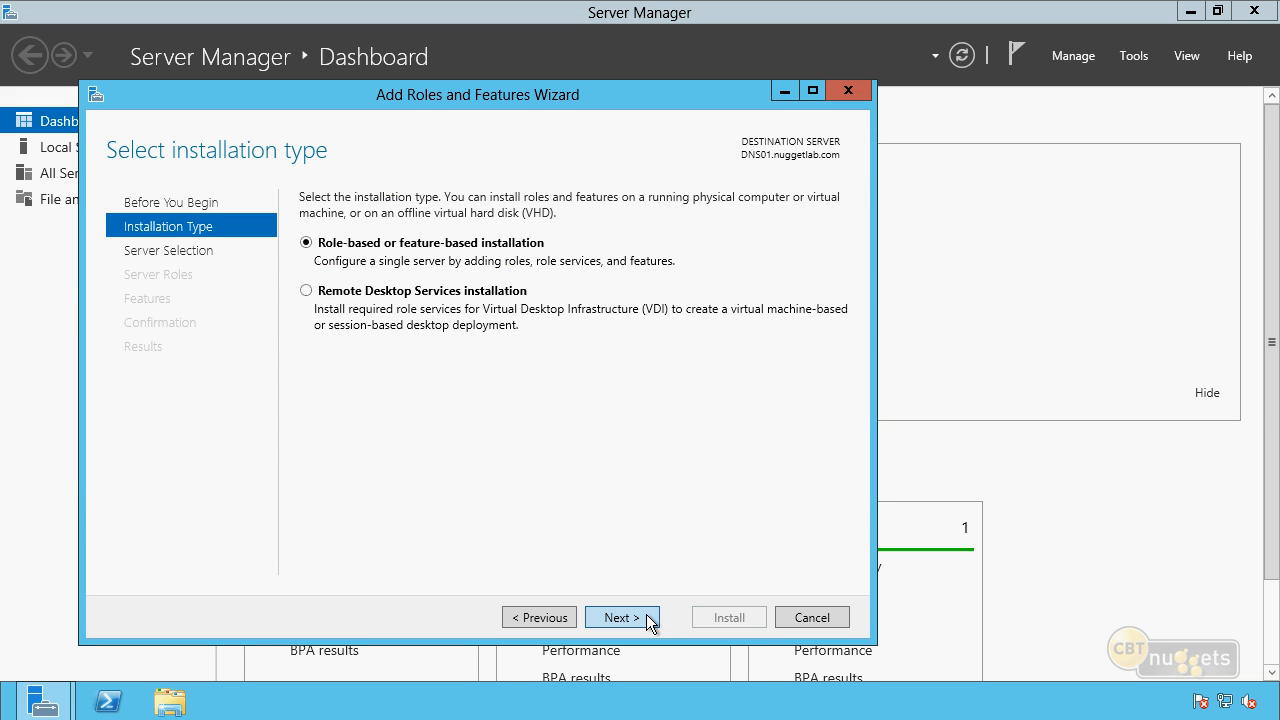
{"action": "left_click", "coordinate": [647, 620]}
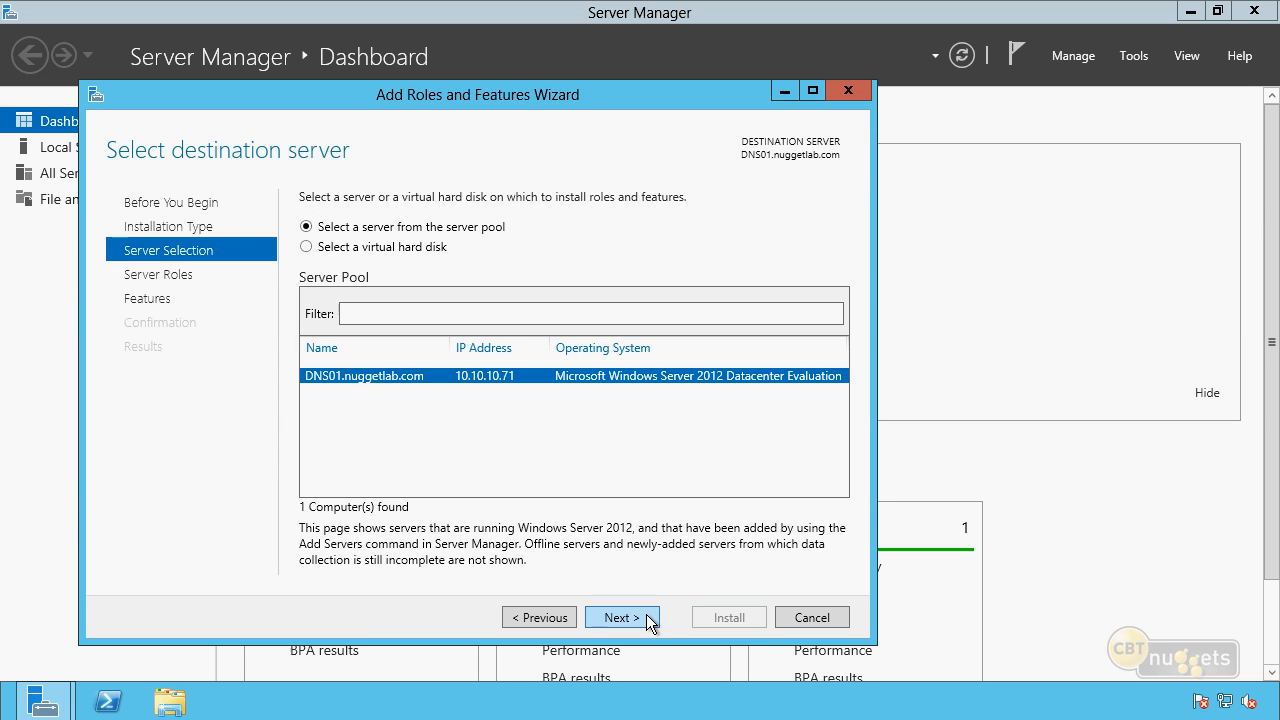
{"action": "left_click", "coordinate": [647, 620]}
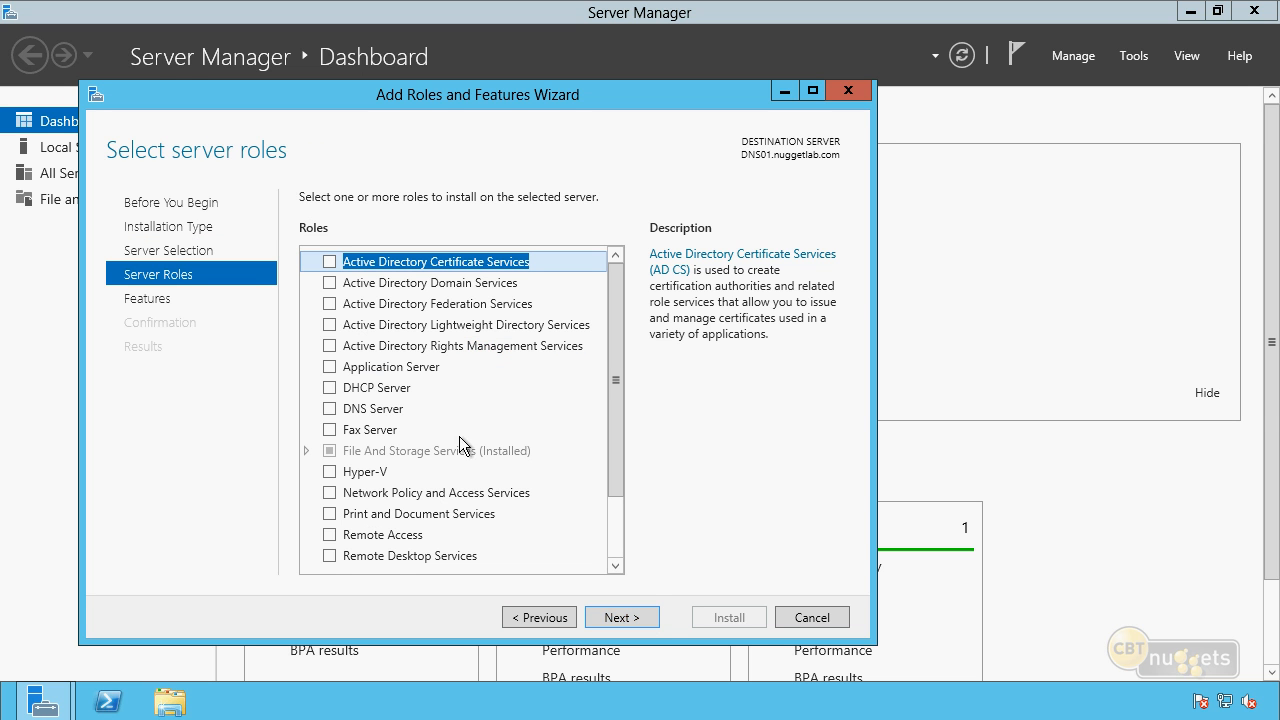
Select the DNS Server role with its required management tools, without choosing any additional features.
{"action": "left_click", "coordinate": [330, 409]}
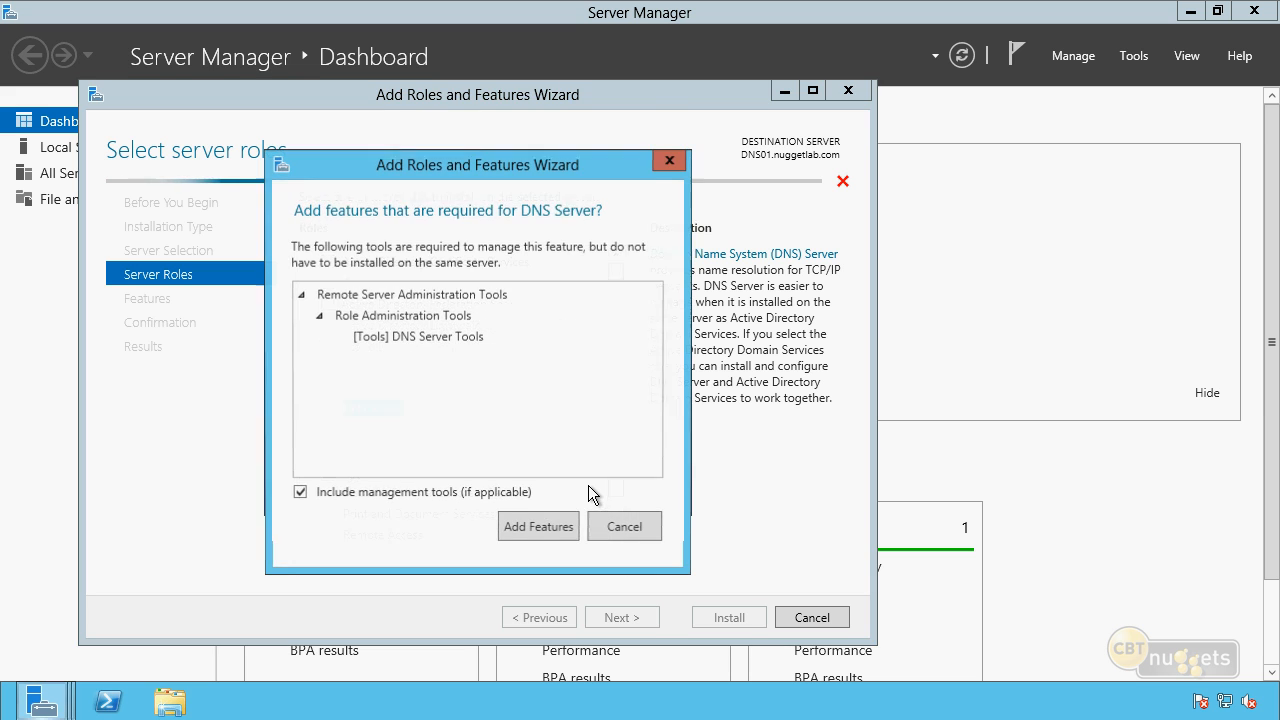
{"action": "left_click", "coordinate": [556, 524]}
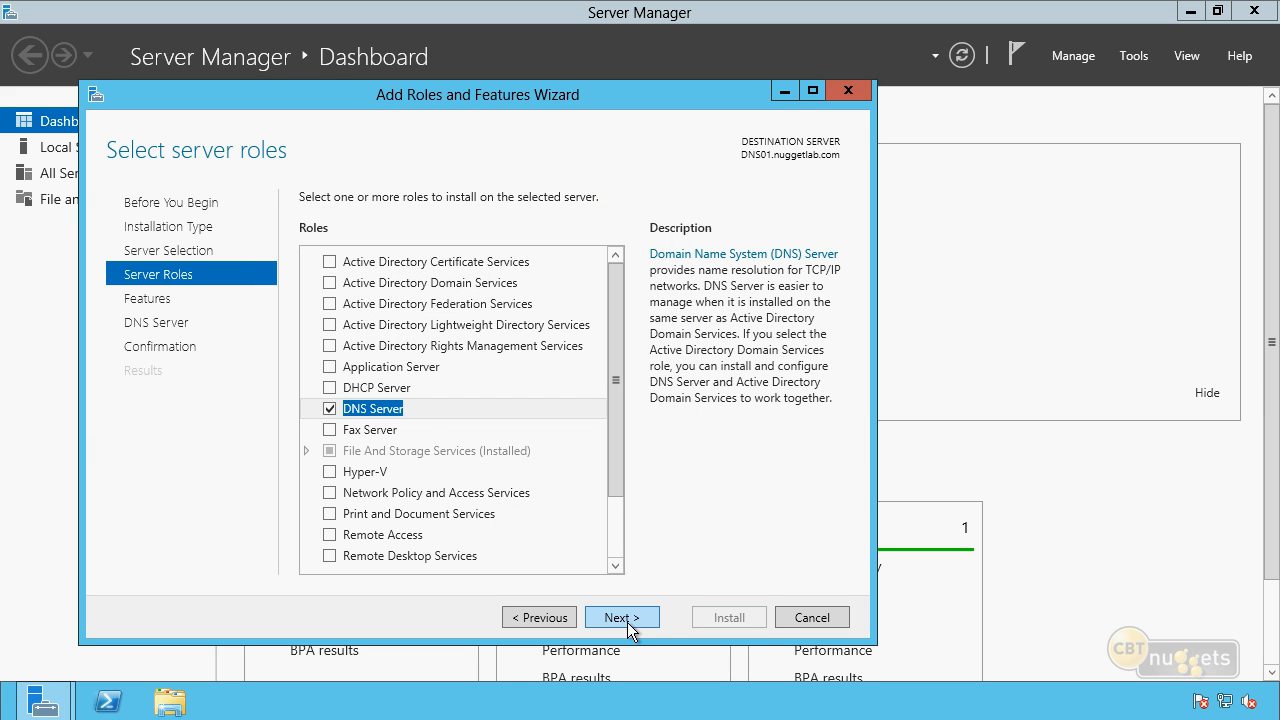
{"action": "left_click", "coordinate": [621, 617]}
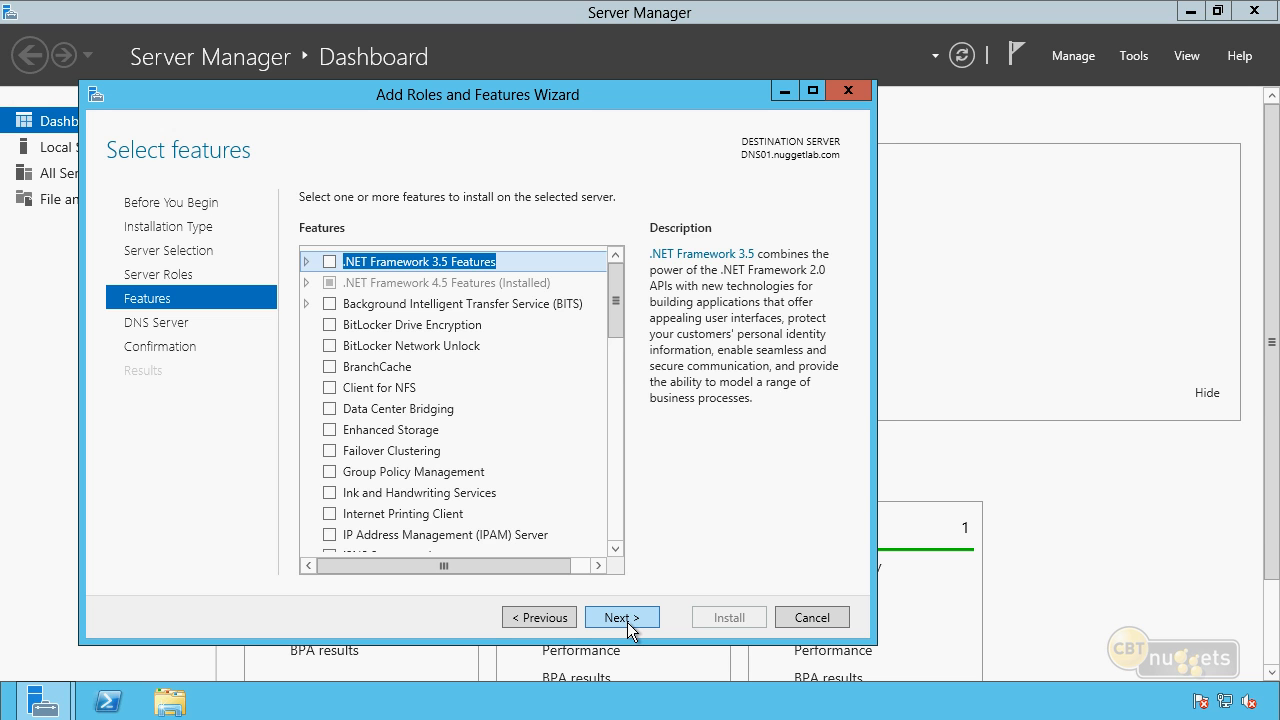
{"action": "left_click", "coordinate": [627, 620]}
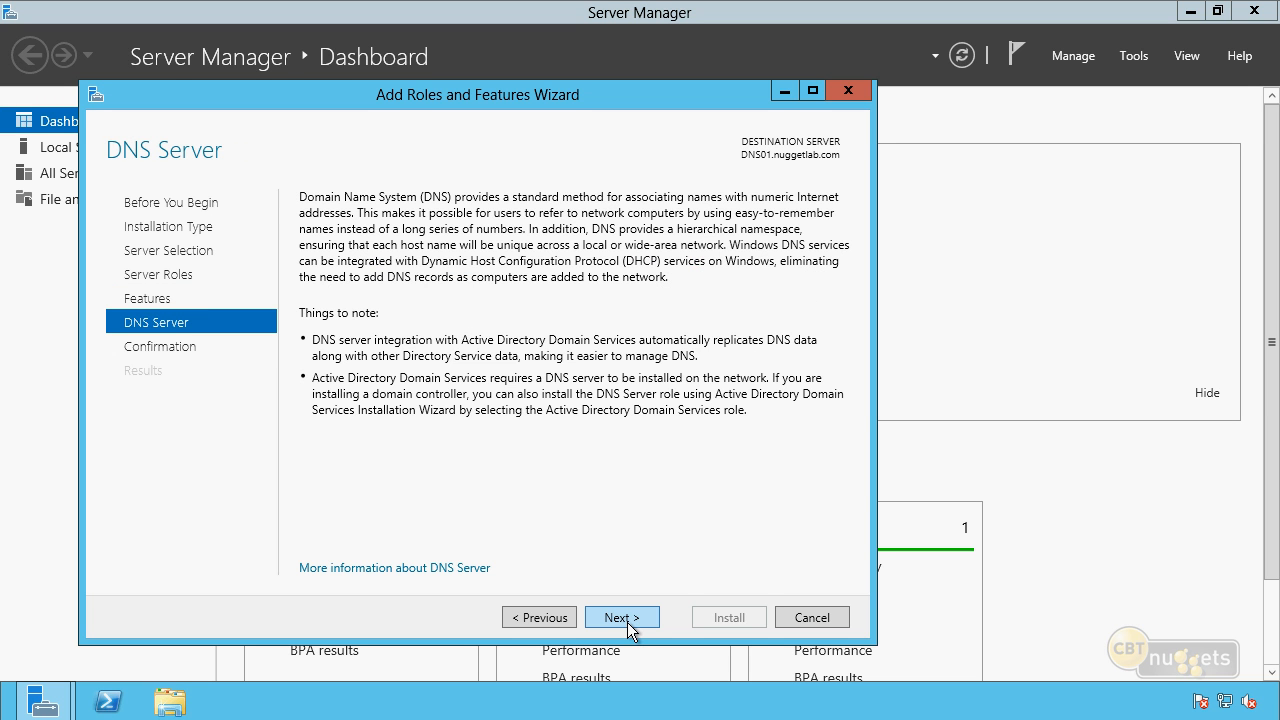
Install the DNS Server role with the DNS Server Tools on DNS01 and close the wizard once installation finishes.
{"action": "left_click", "coordinate": [627, 622]}
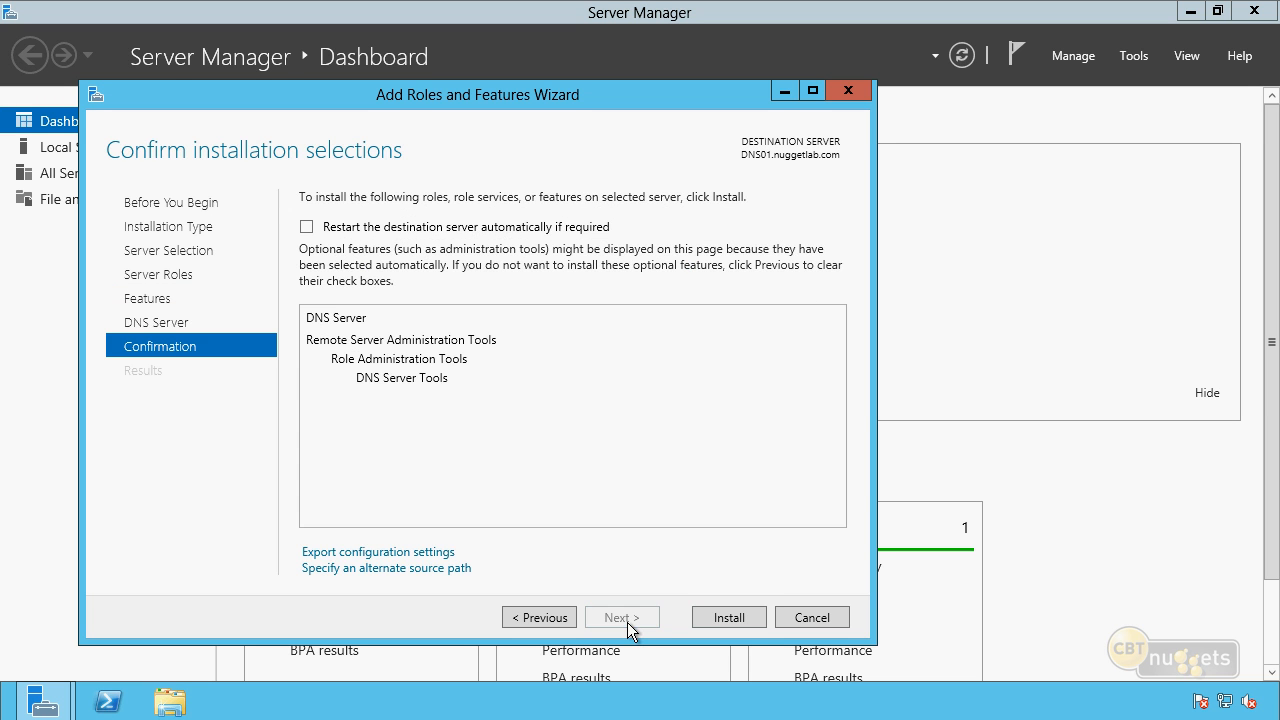
{"action": "left_click", "coordinate": [712, 619]}
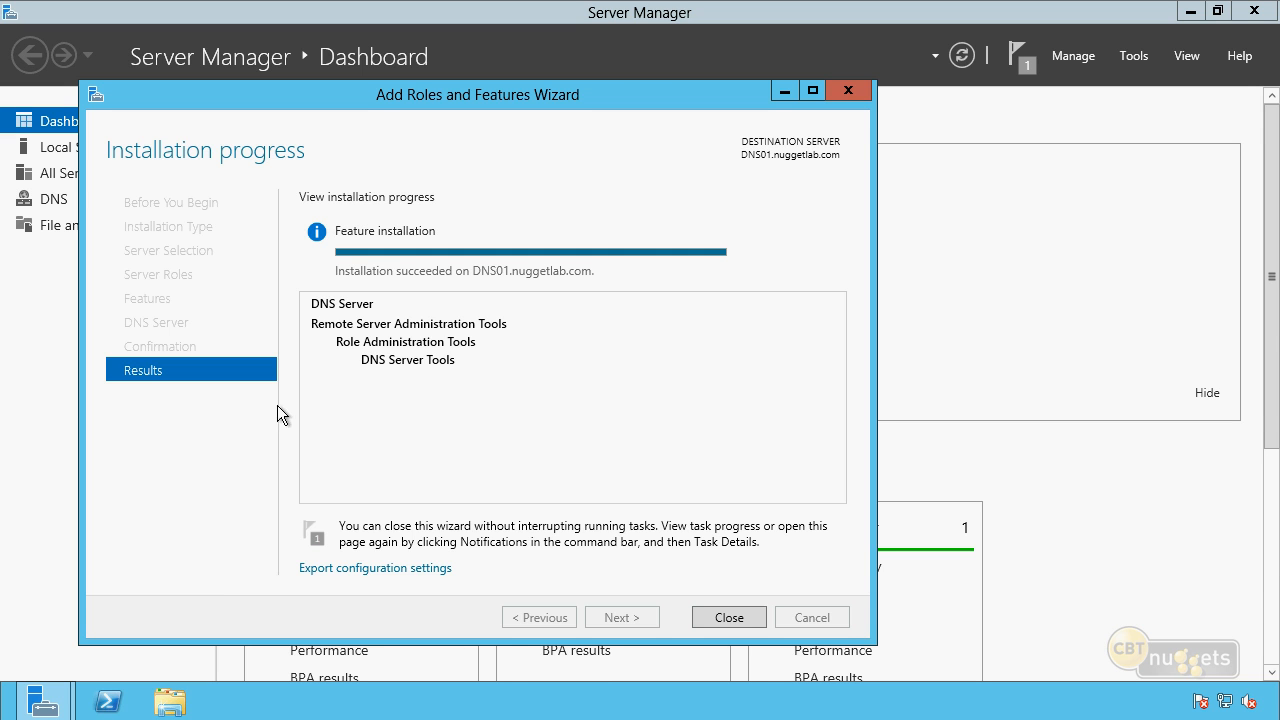
{"action": "left_click", "coordinate": [727, 617]}
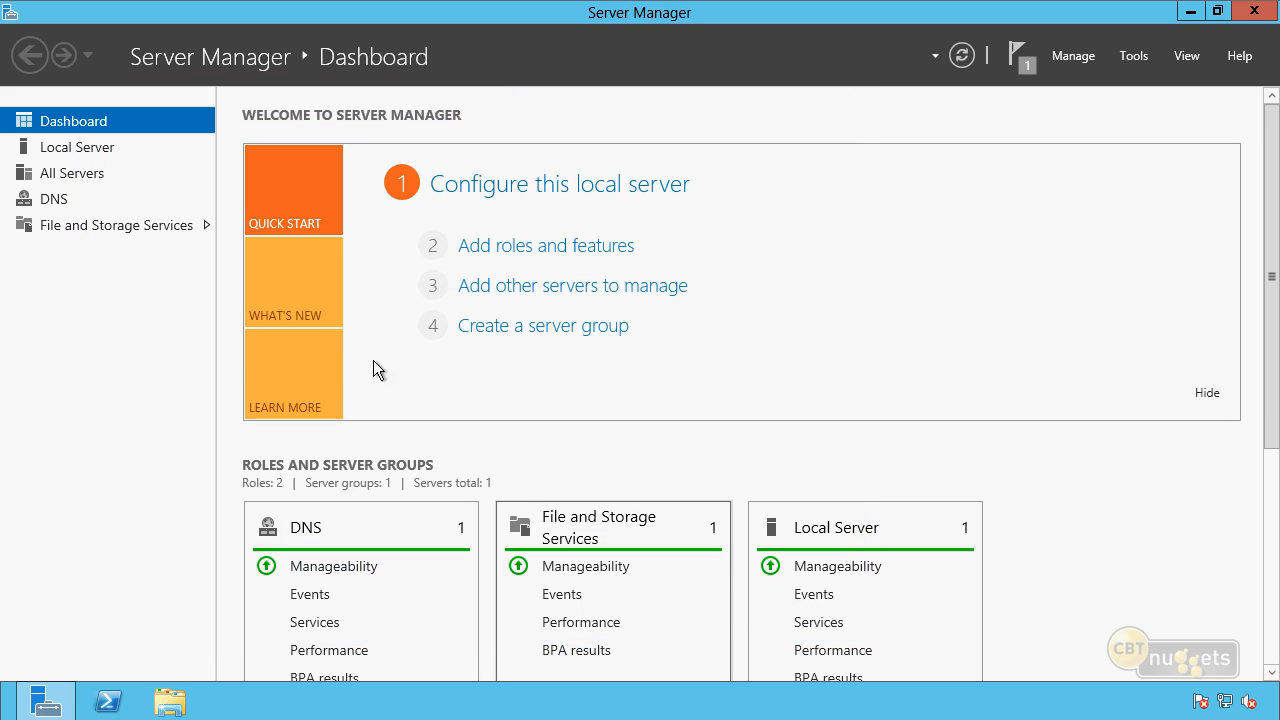
Open DNS Manager on DNS01 in a maximized window and expand the DNS01 server node.
{"action": "left_click", "coordinate": [1144, 58]}
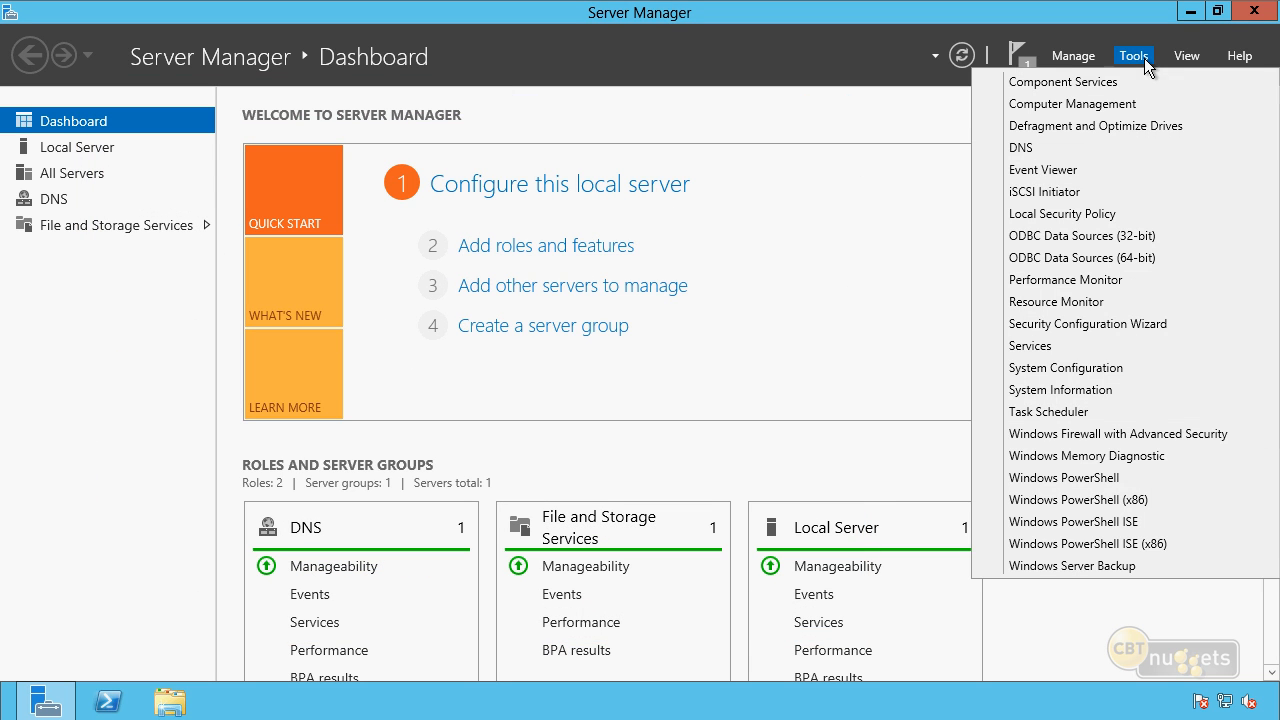
{"action": "left_click", "coordinate": [1020, 151]}
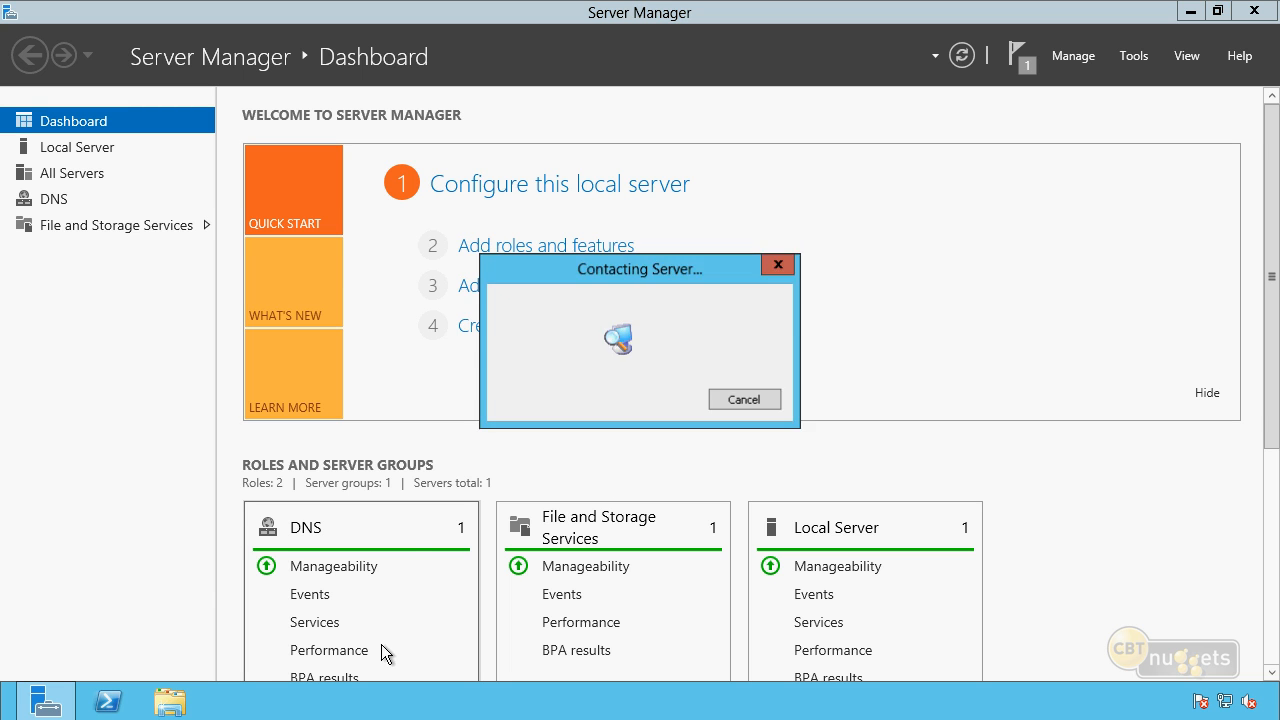
{"action": "double_click", "coordinate": [539, 61]}
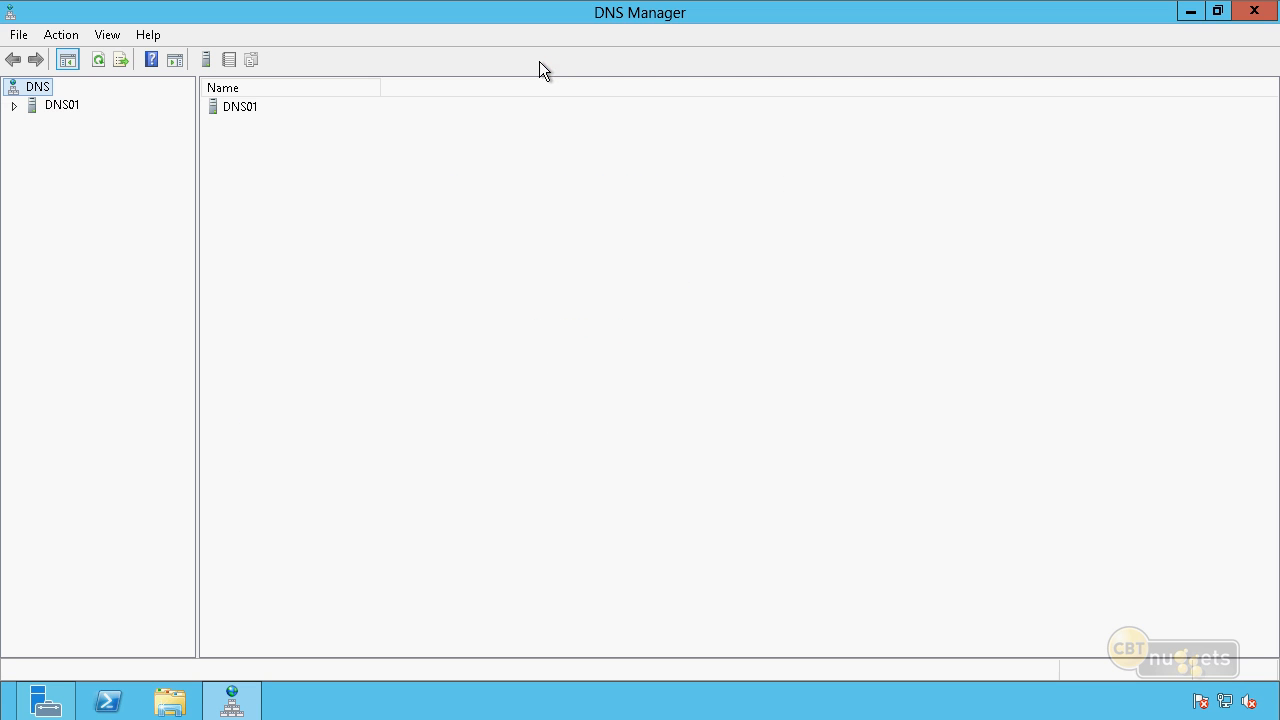
{"action": "left_click", "coordinate": [14, 105]}
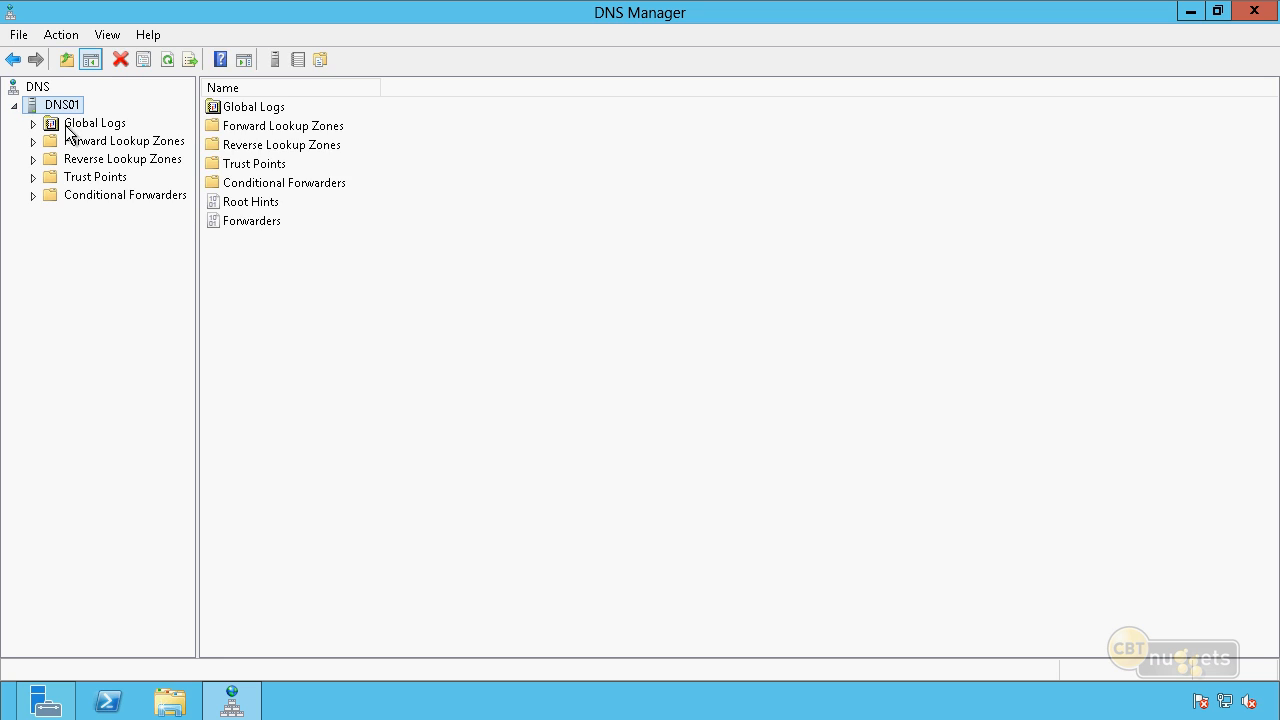
Start a new secondary zone named accusource.local under DNS01's Forward Lookup Zones.
{"action": "left_click", "coordinate": [76, 142]}
{"action": "right_click", "coordinate": [89, 145]}
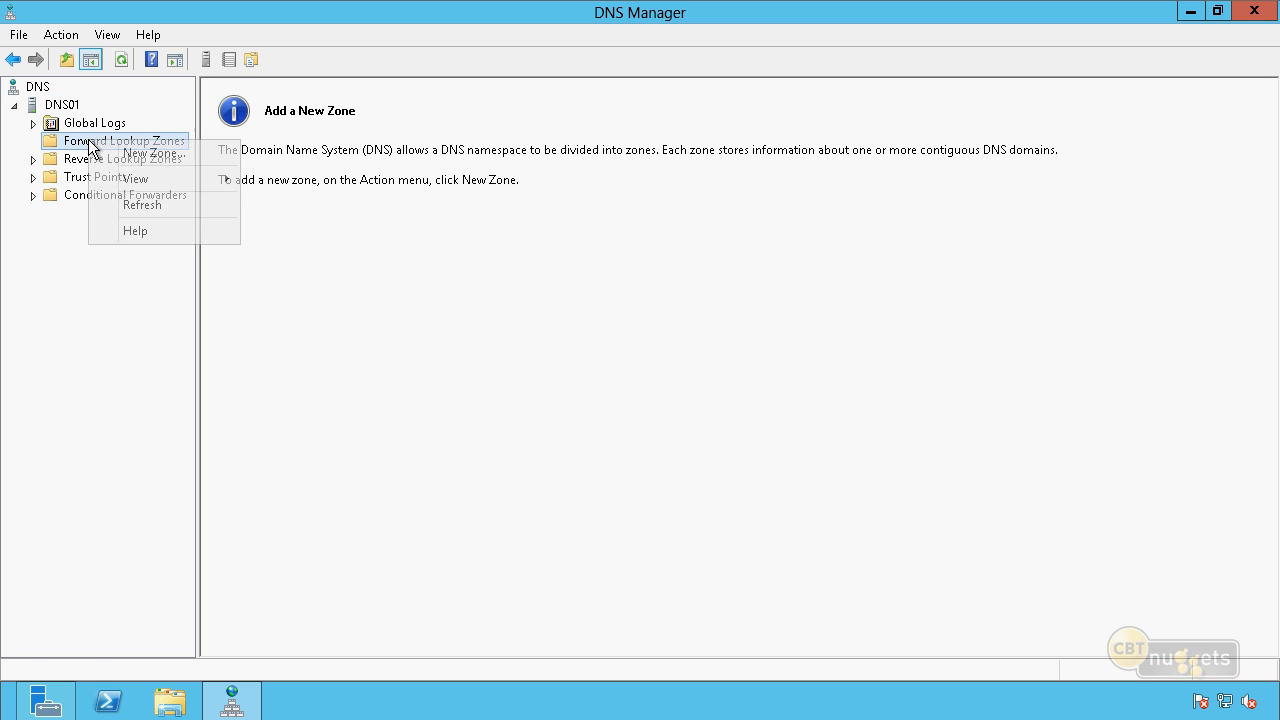
{"action": "left_click", "coordinate": [124, 157]}
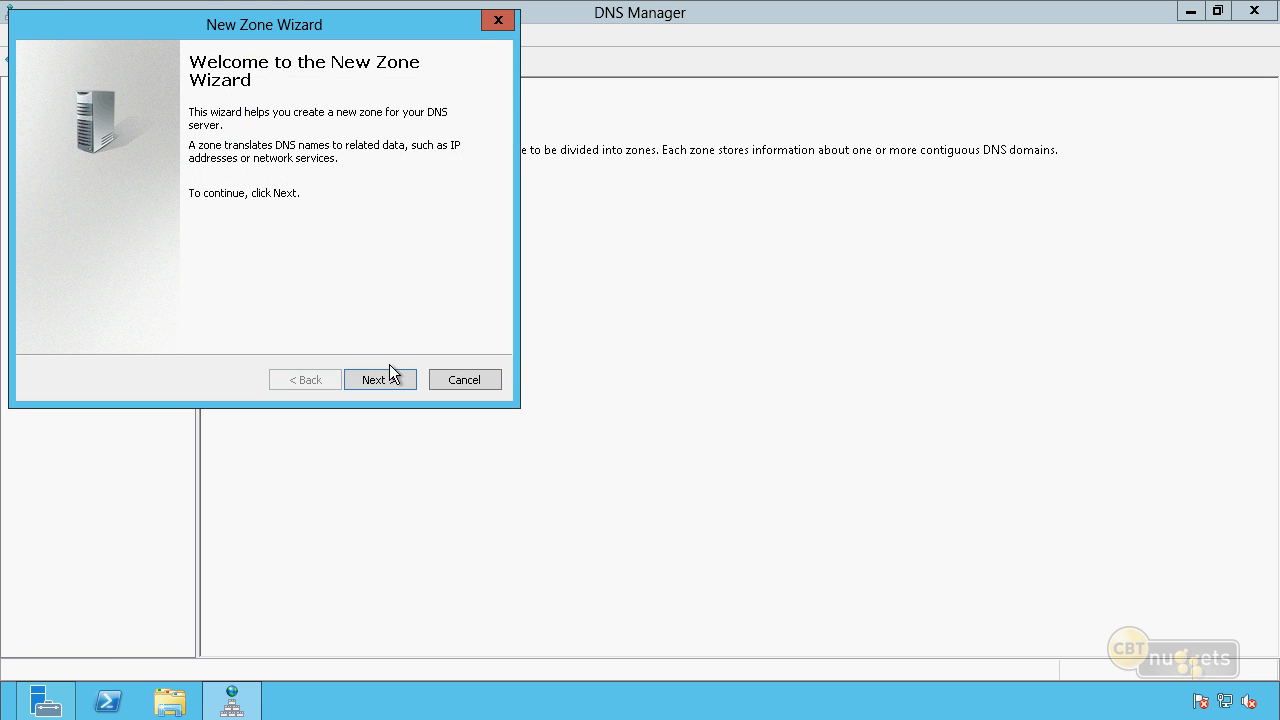
{"action": "left_click", "coordinate": [391, 377]}
{"action": "left_click", "coordinate": [111, 199]}
{"action": "left_click", "coordinate": [372, 380]}
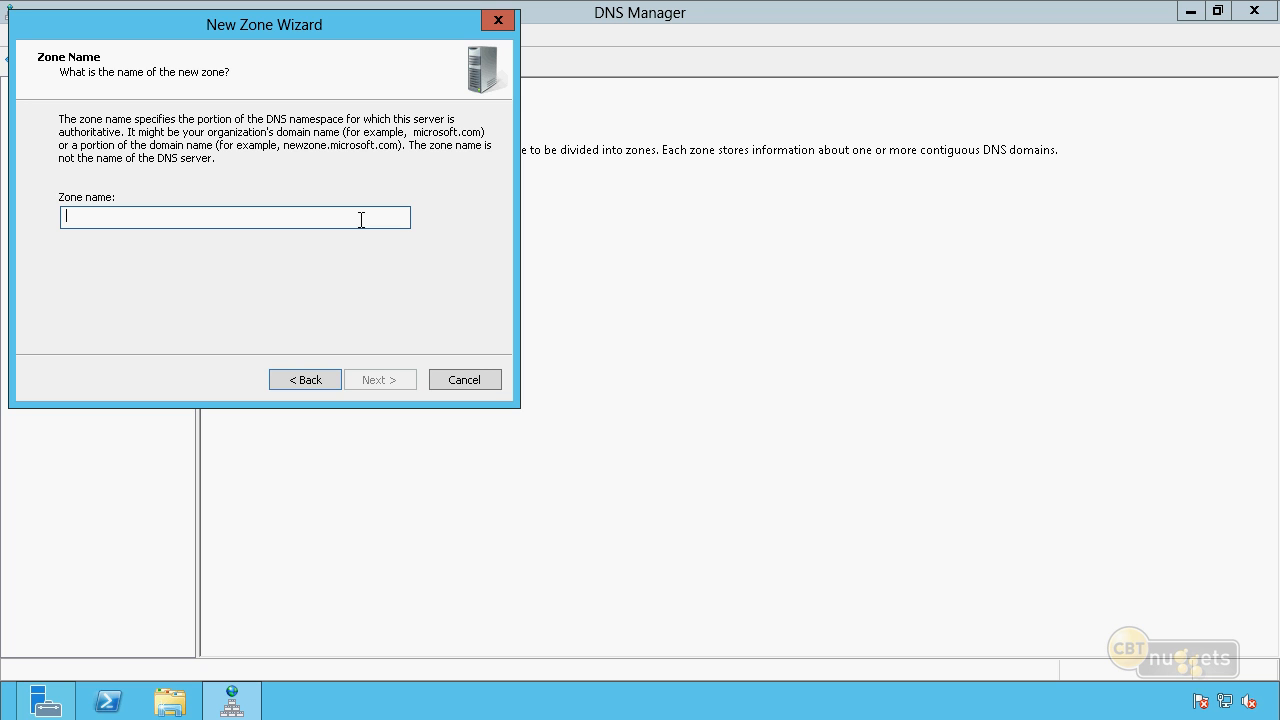
{"action": "type", "text": "accusource.local"}
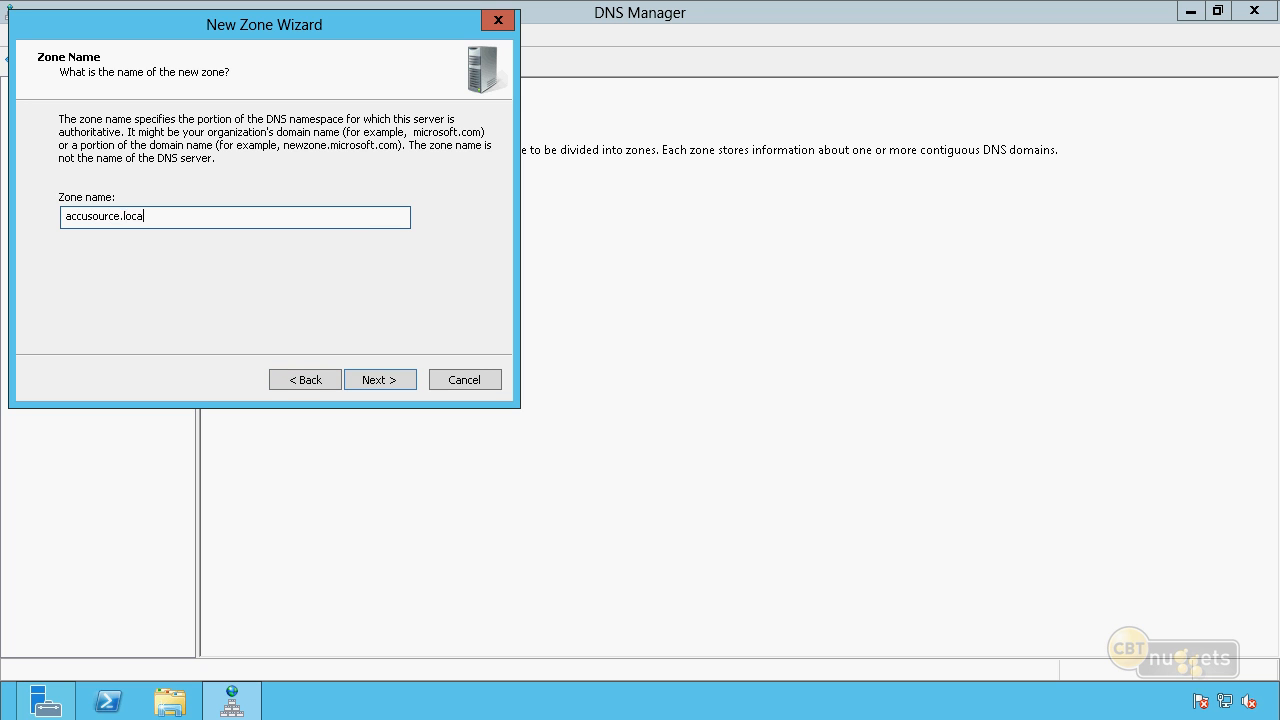
{"action": "key", "text": "Return"}
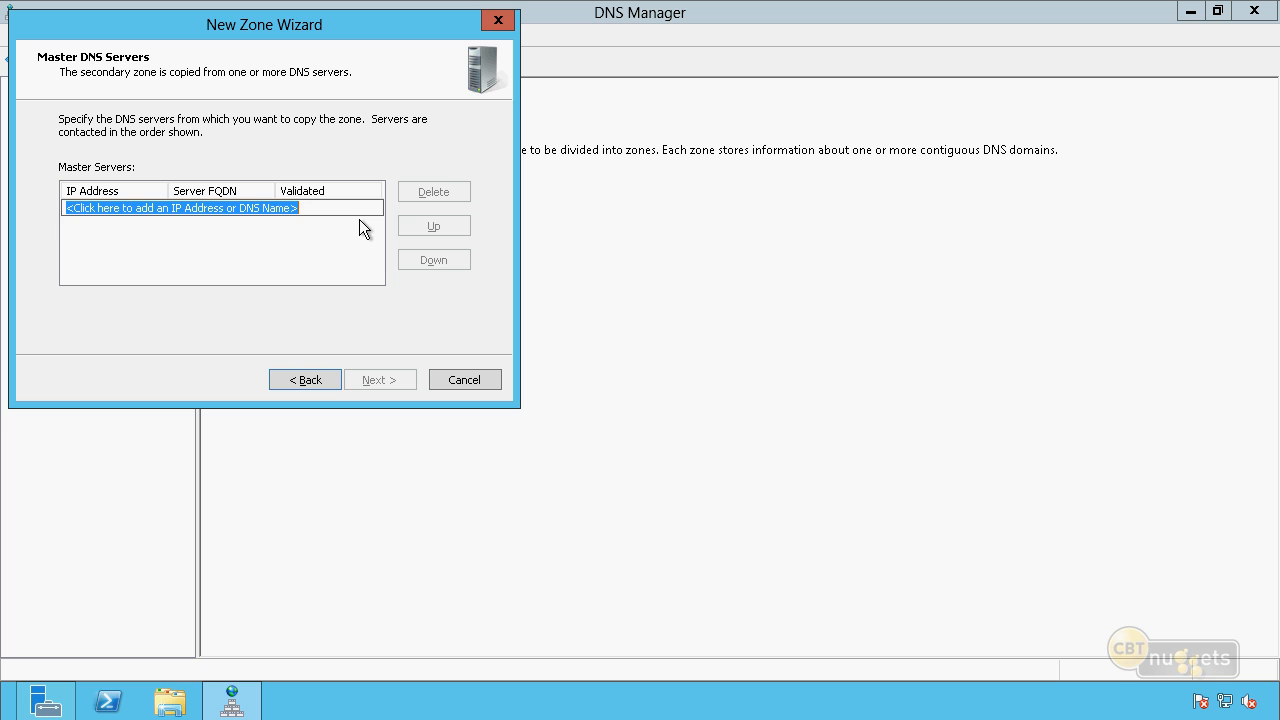
Set 10.10.10.70 as the master DNS server, finish creating the secondary zone, and open accusource.local.
{"action": "type", "text": "10.10.10.70"}
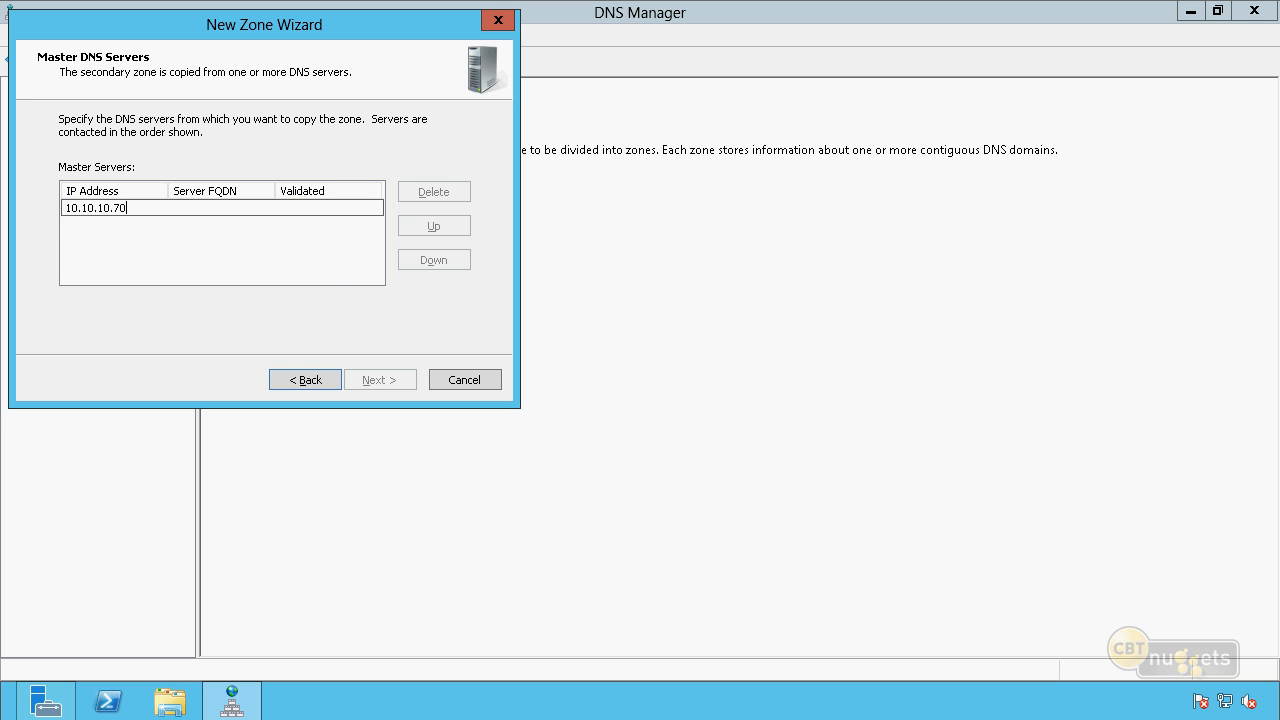
{"action": "key", "text": "Return"}
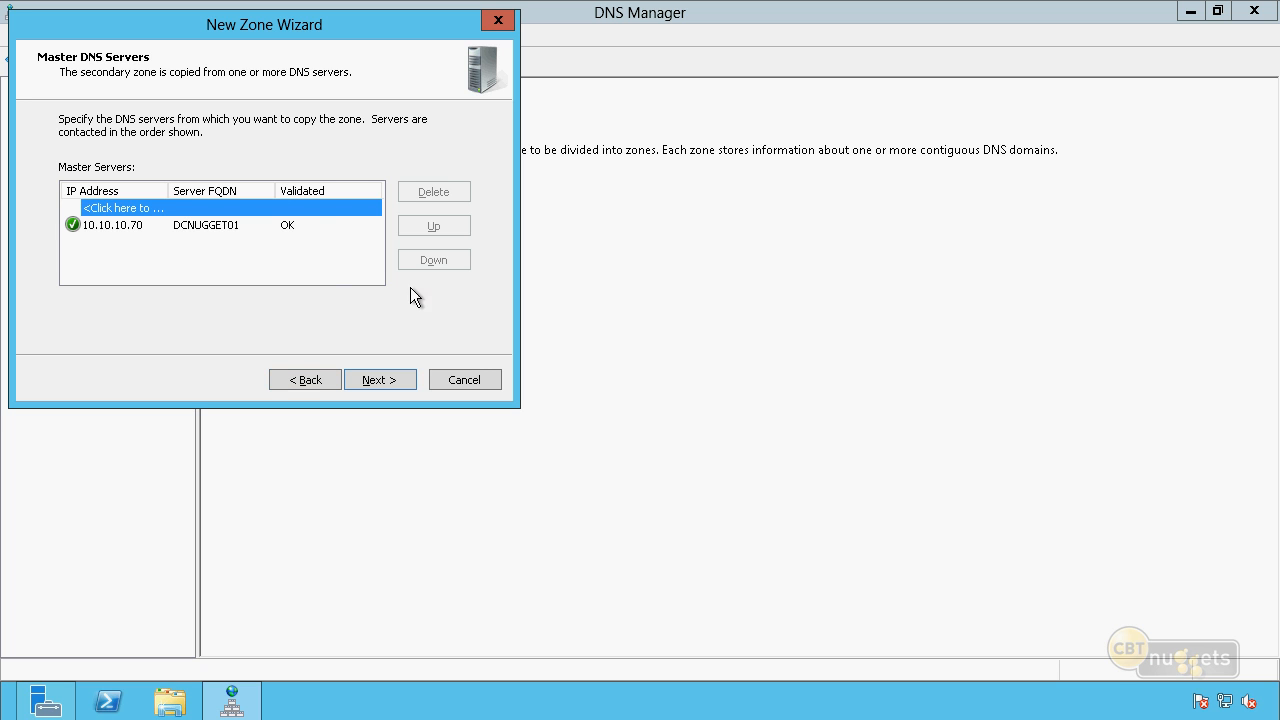
{"action": "left_click", "coordinate": [211, 227]}
{"action": "left_click", "coordinate": [383, 379]}
{"action": "left_click", "coordinate": [380, 380]}
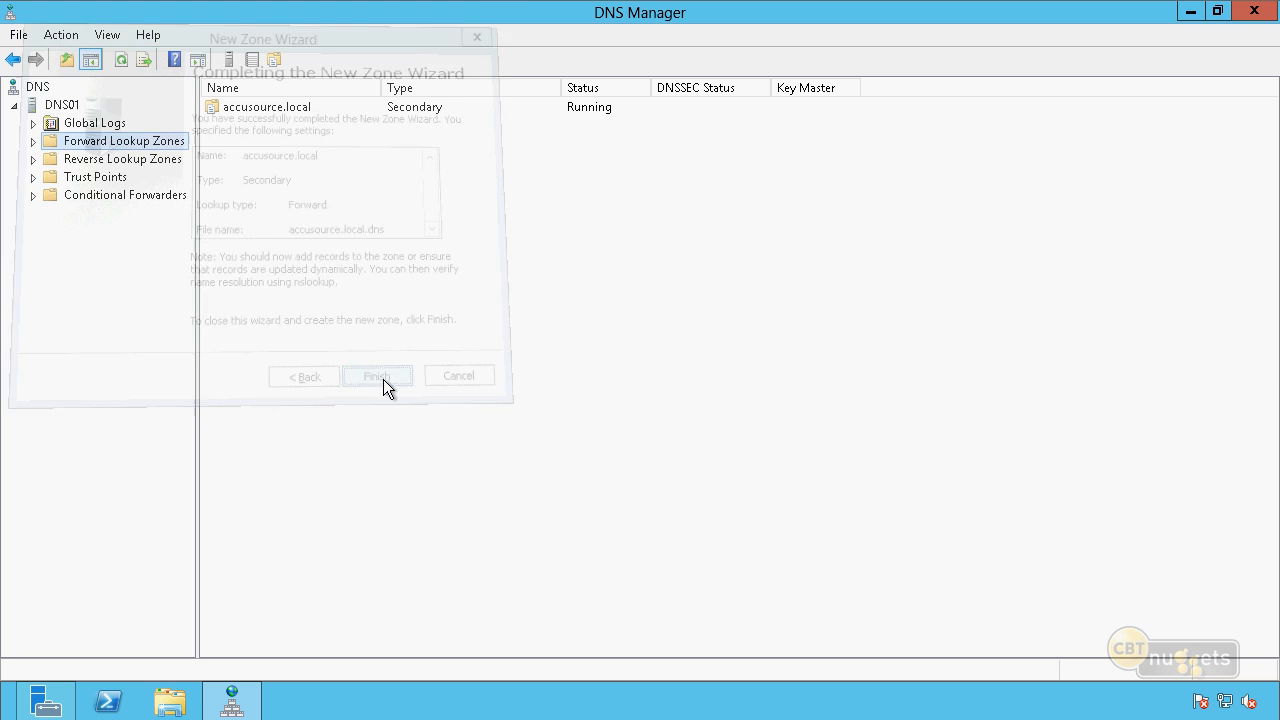
{"action": "left_click", "coordinate": [33, 141]}
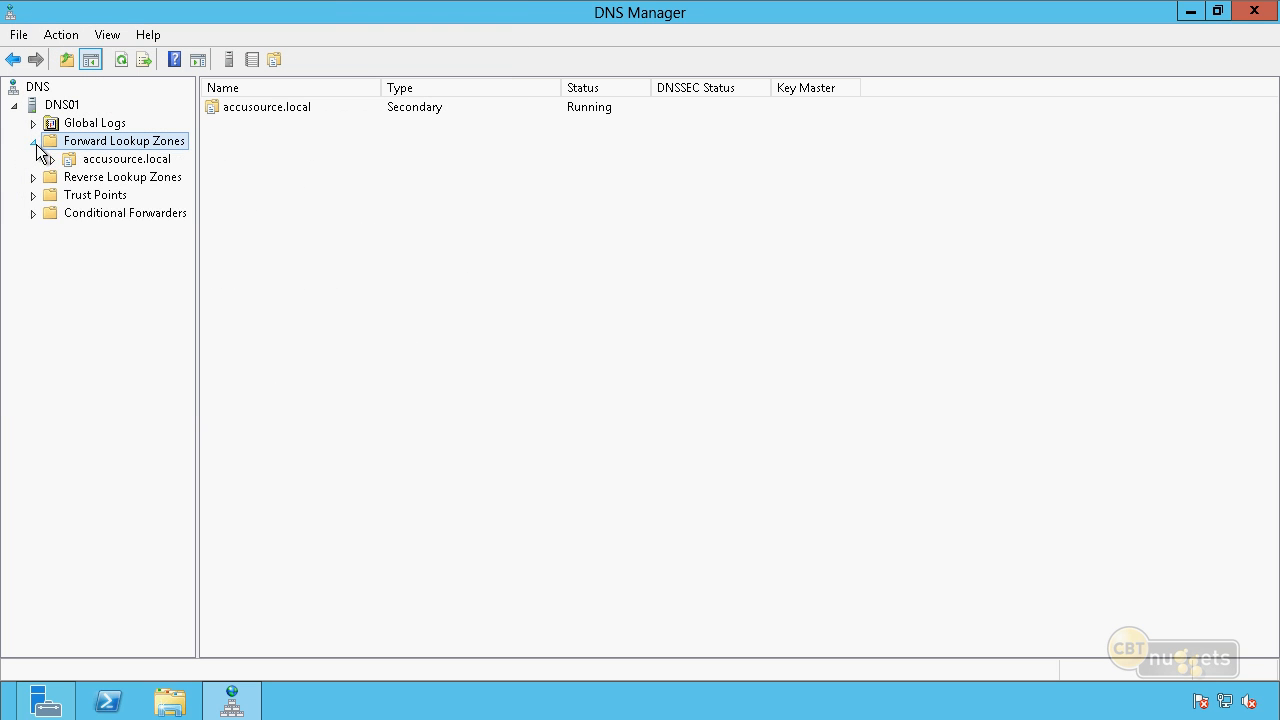
{"action": "left_click", "coordinate": [80, 160]}
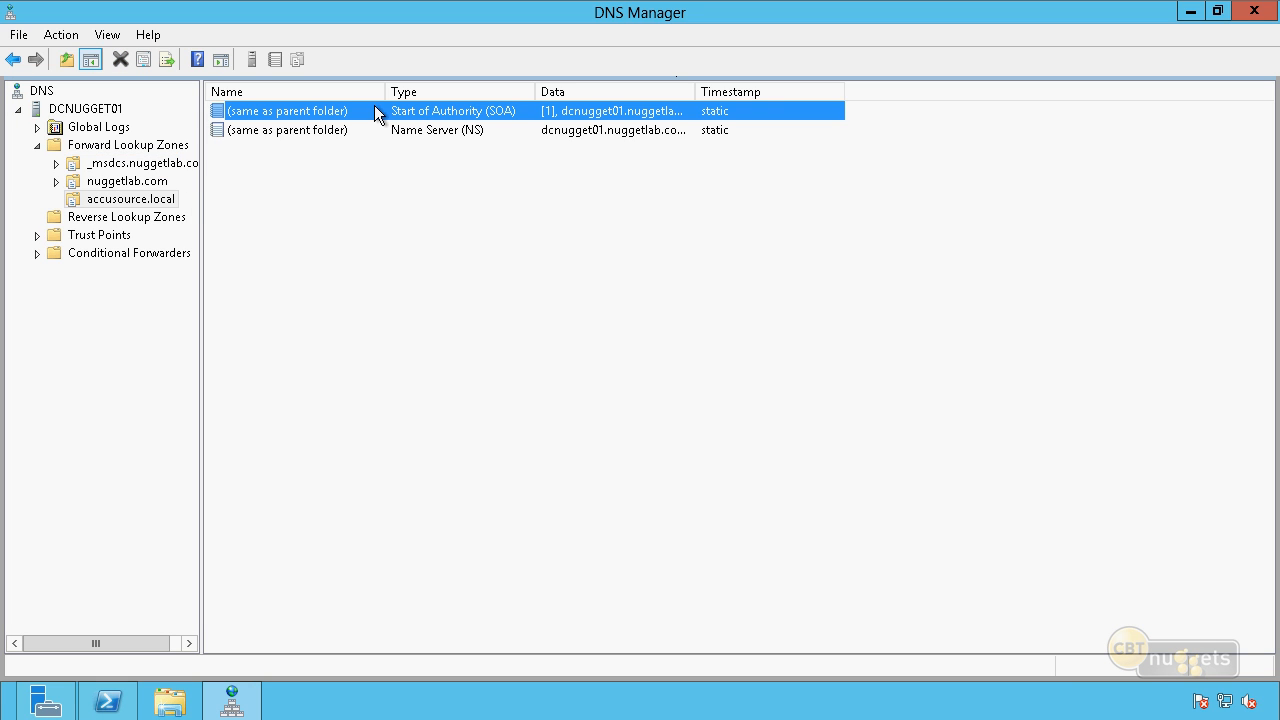
In accusource.local's properties on DCNUGGET01, start a new name server record for dns01.nuggetlab.com and resolve its IP address.
{"action": "double_click", "coordinate": [378, 111]}
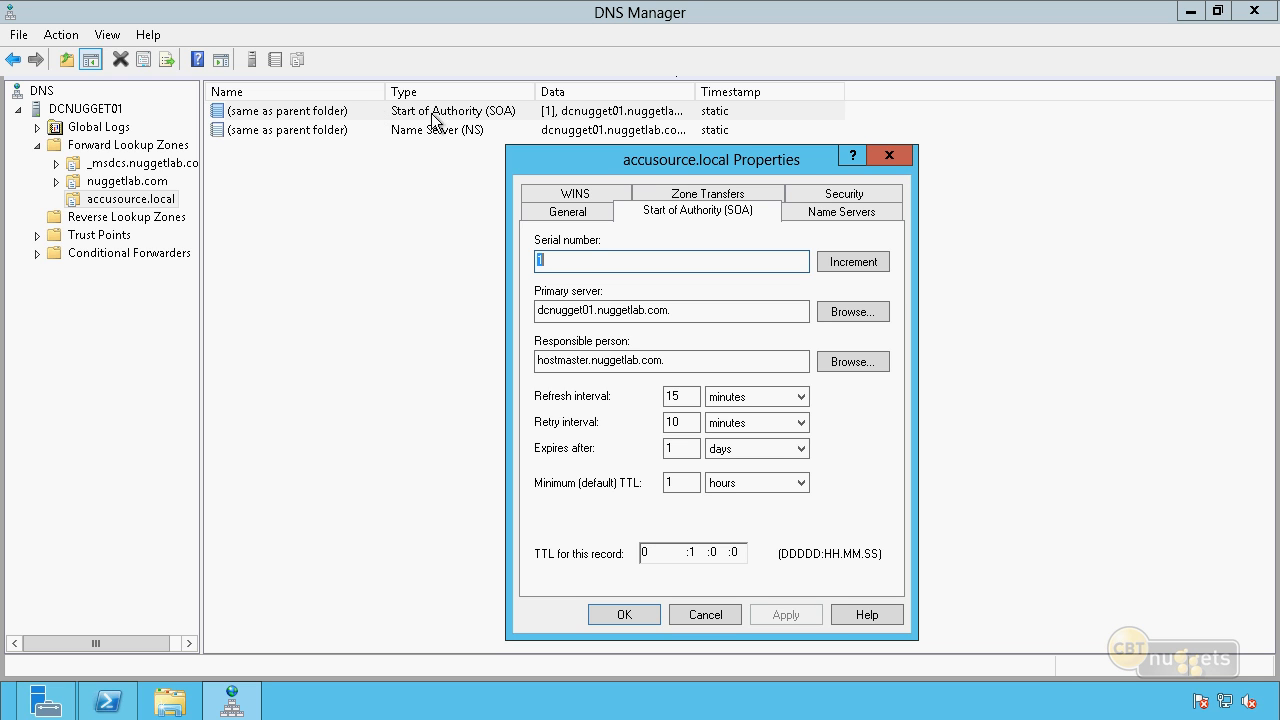
{"action": "left_click", "coordinate": [828, 212]}
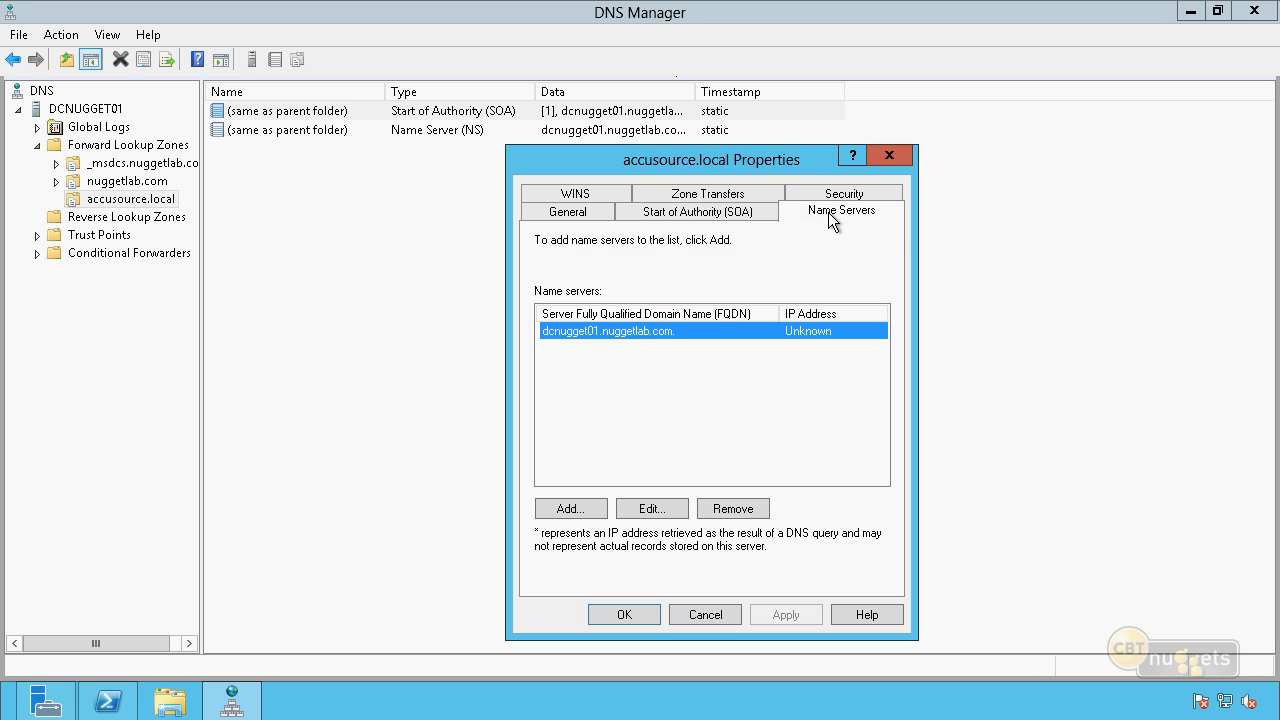
{"action": "left_click", "coordinate": [569, 510]}
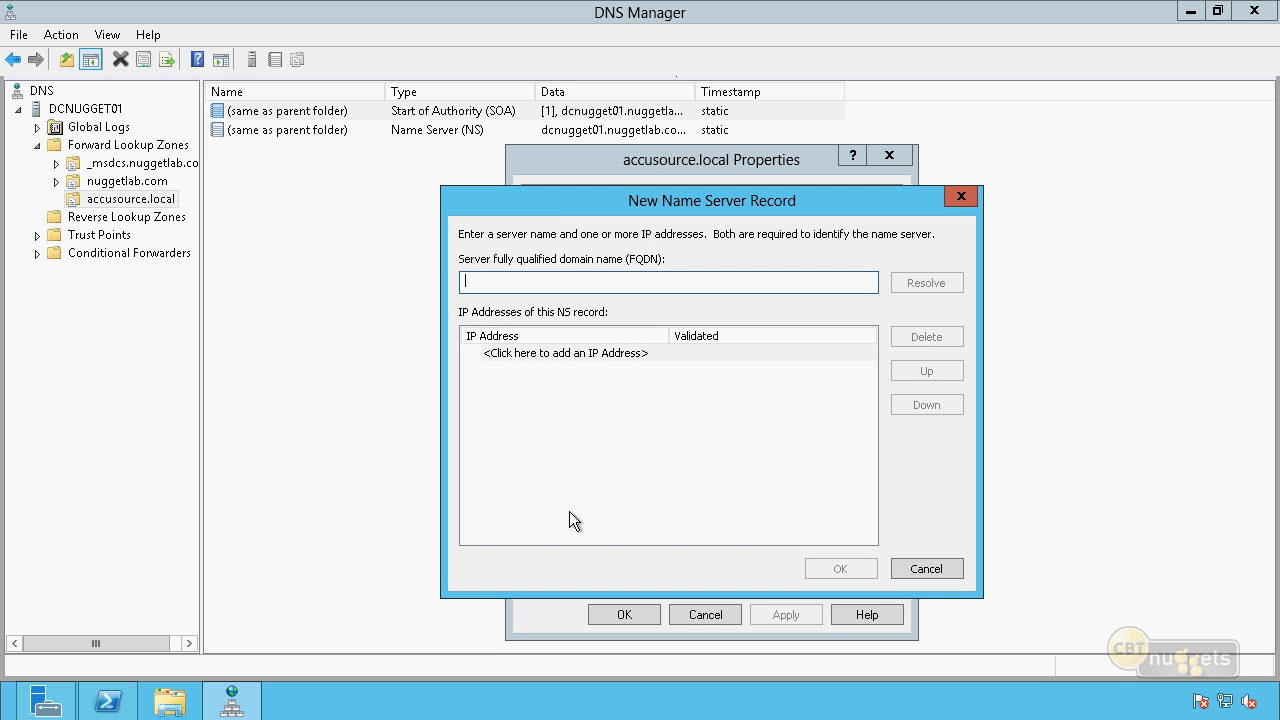
{"action": "type", "text": "dns01.nugge"}
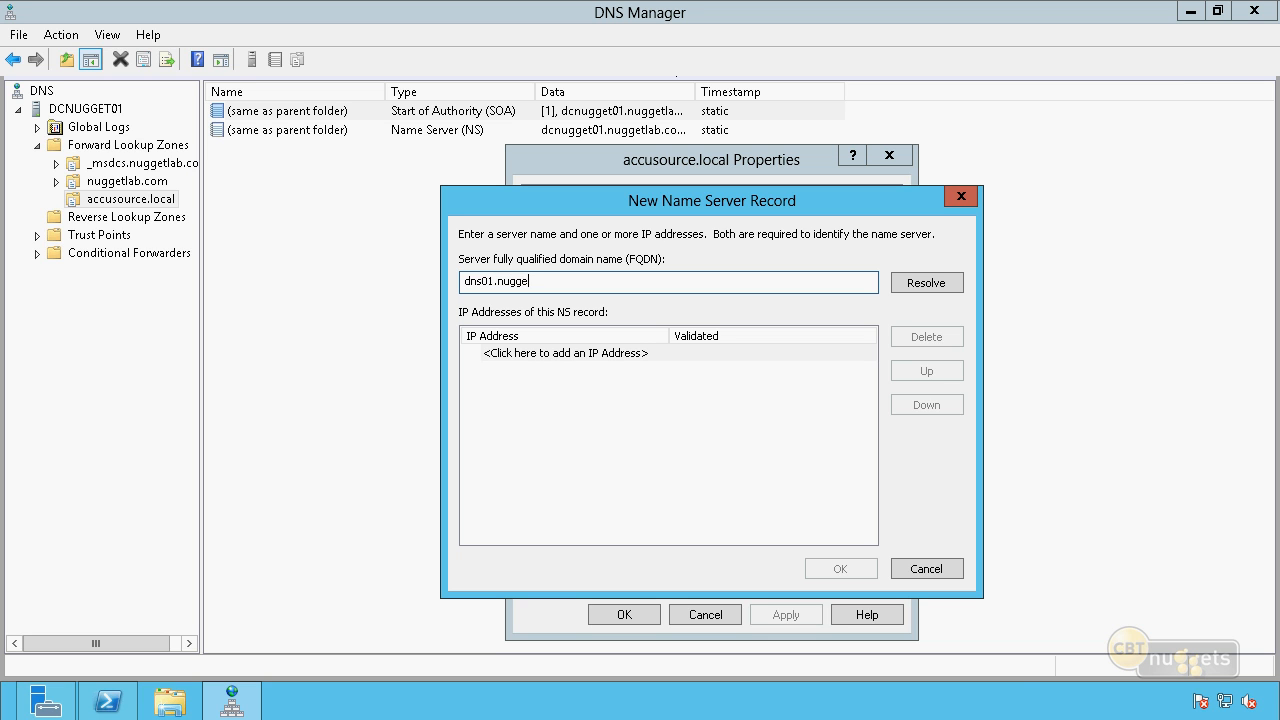
{"action": "type", "text": "tlab.com"}
{"action": "left_click", "coordinate": [905, 285]}
Check the validation of the resolved 10.10.10.71 address and add the dns01.nuggetlab.com name server record without further addresses.
{"action": "left_click", "coordinate": [532, 370]}
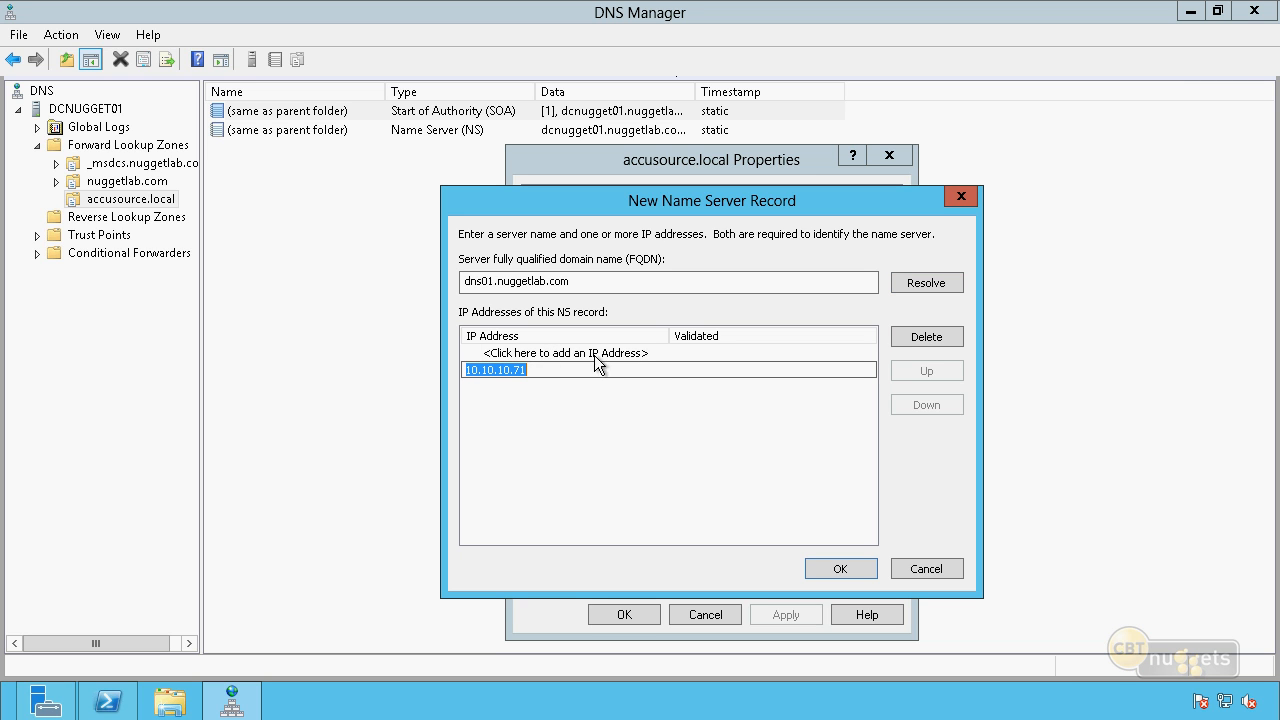
{"action": "left_click", "coordinate": [618, 281]}
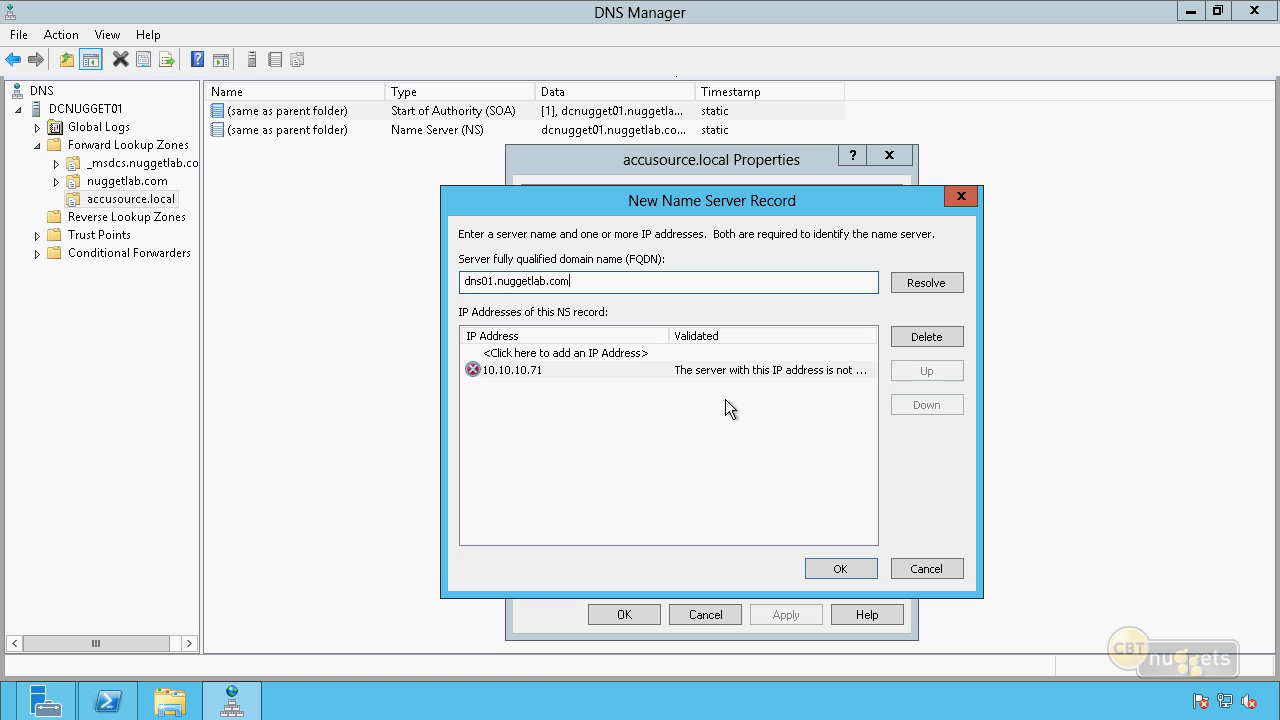
{"action": "left_click", "coordinate": [779, 374]}
{"action": "left_click", "coordinate": [783, 370]}
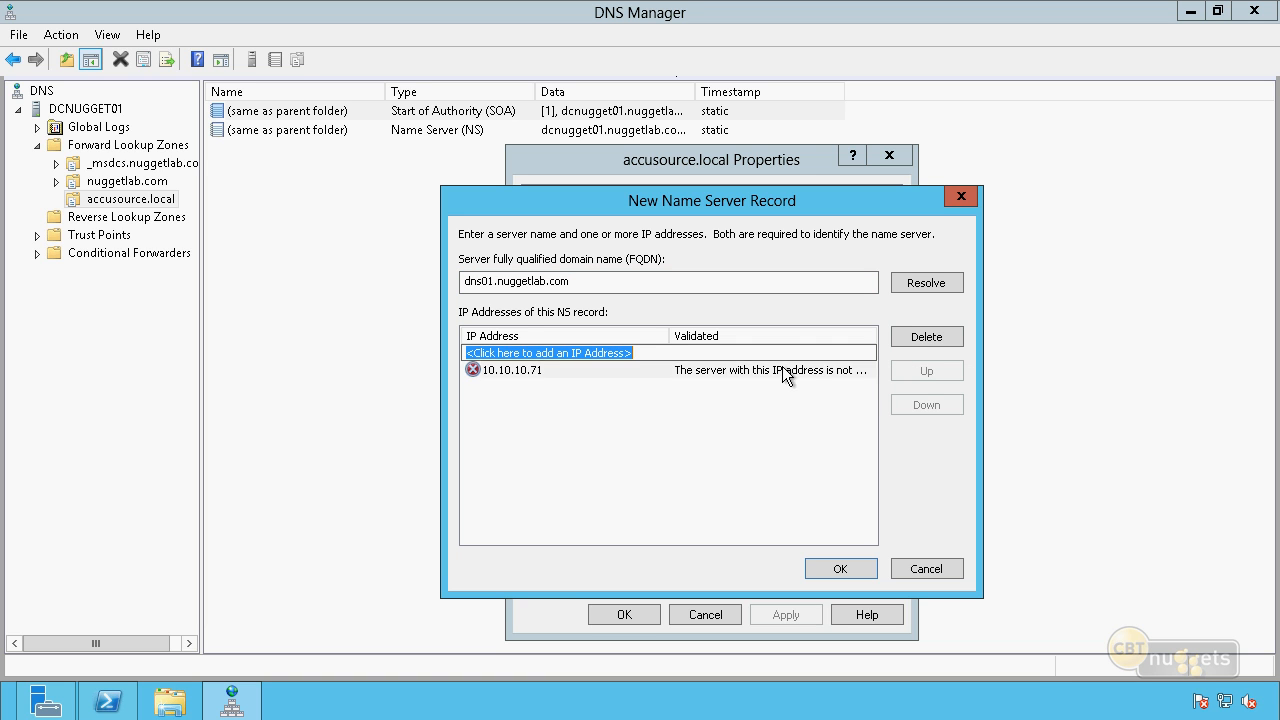
{"action": "left_click", "coordinate": [692, 352]}
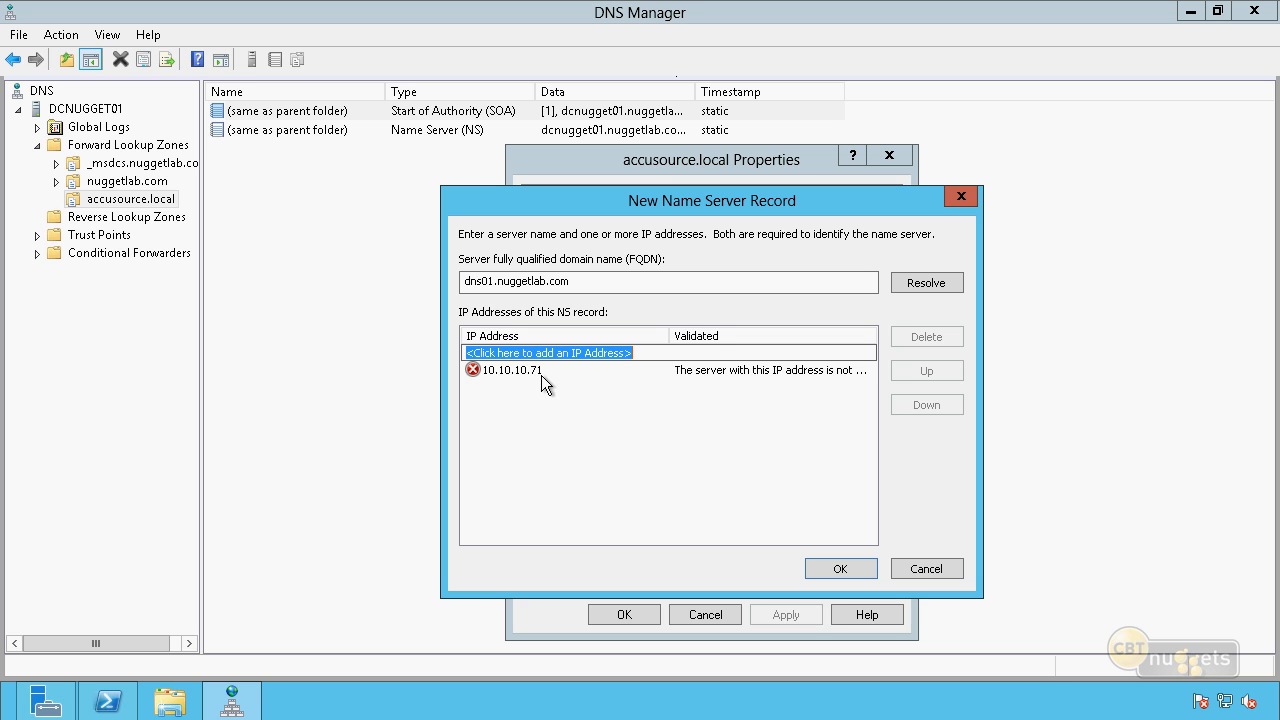
{"action": "left_click", "coordinate": [842, 569]}
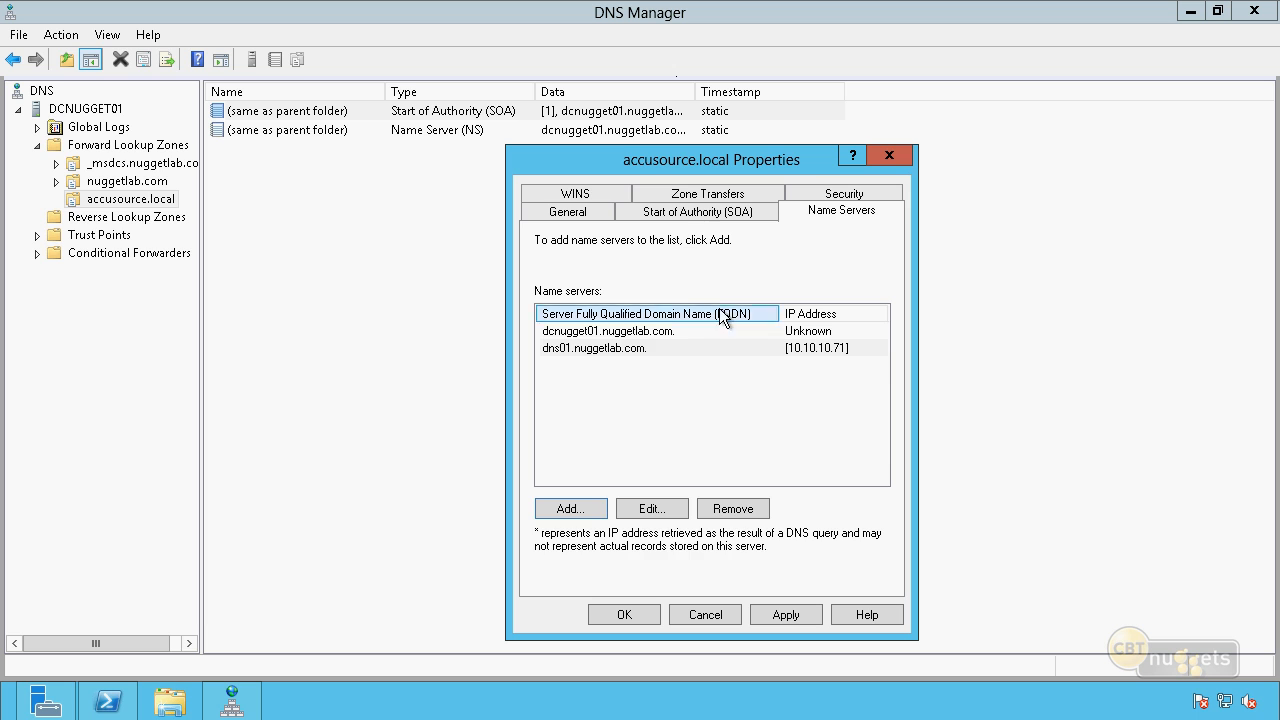
Allow zone transfers for accusource.local only to servers listed on the Name Servers tab, and save the zone properties.
{"action": "left_click", "coordinate": [703, 195]}
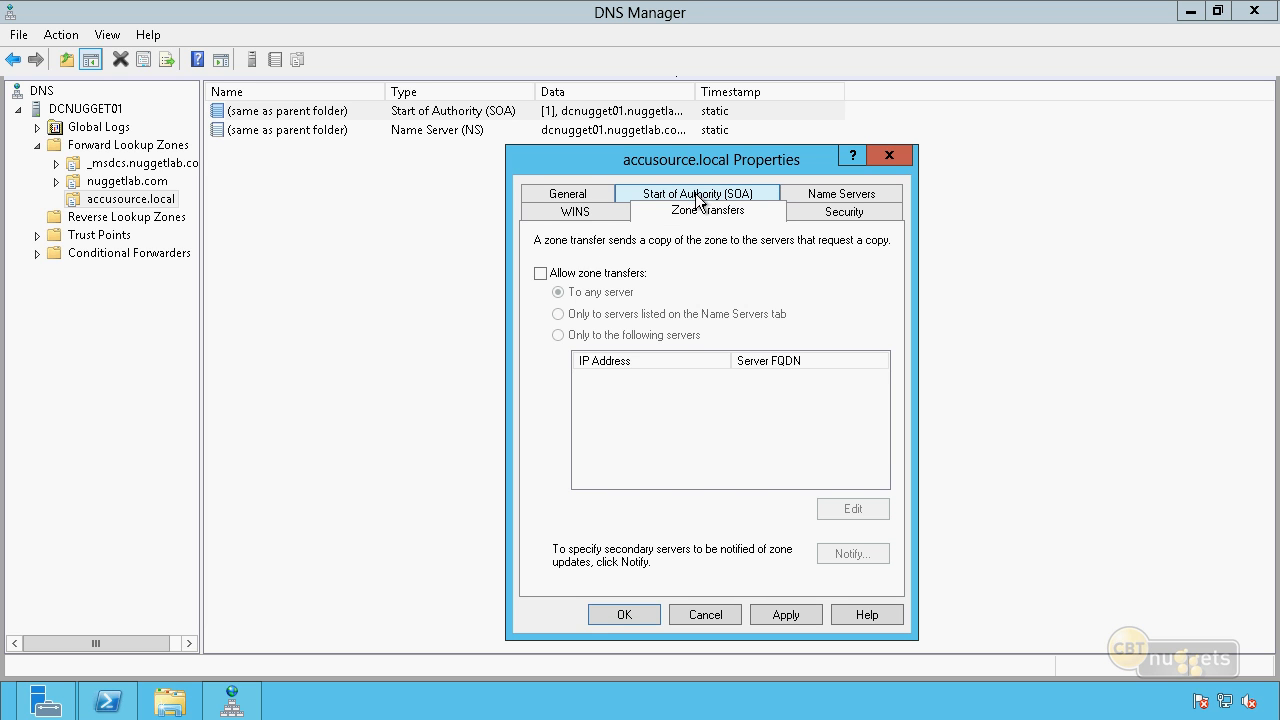
{"action": "left_click", "coordinate": [540, 274]}
{"action": "left_click", "coordinate": [557, 314]}
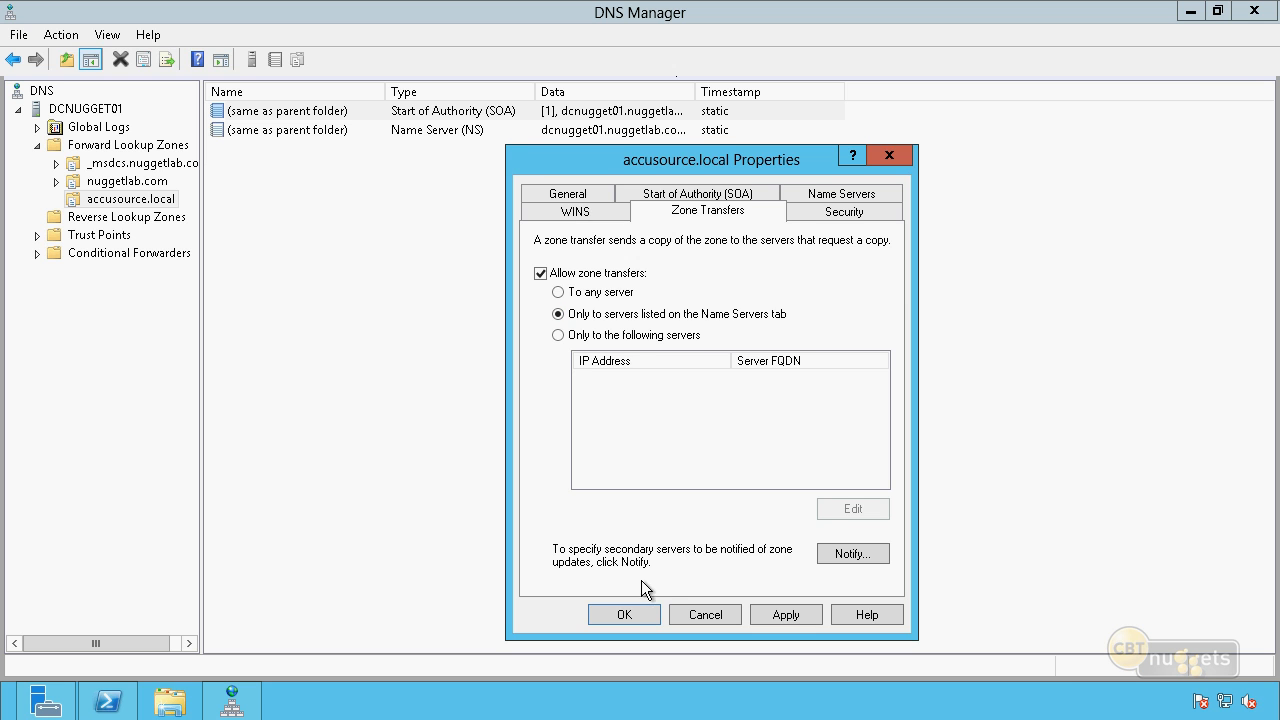
{"action": "left_click", "coordinate": [622, 614]}
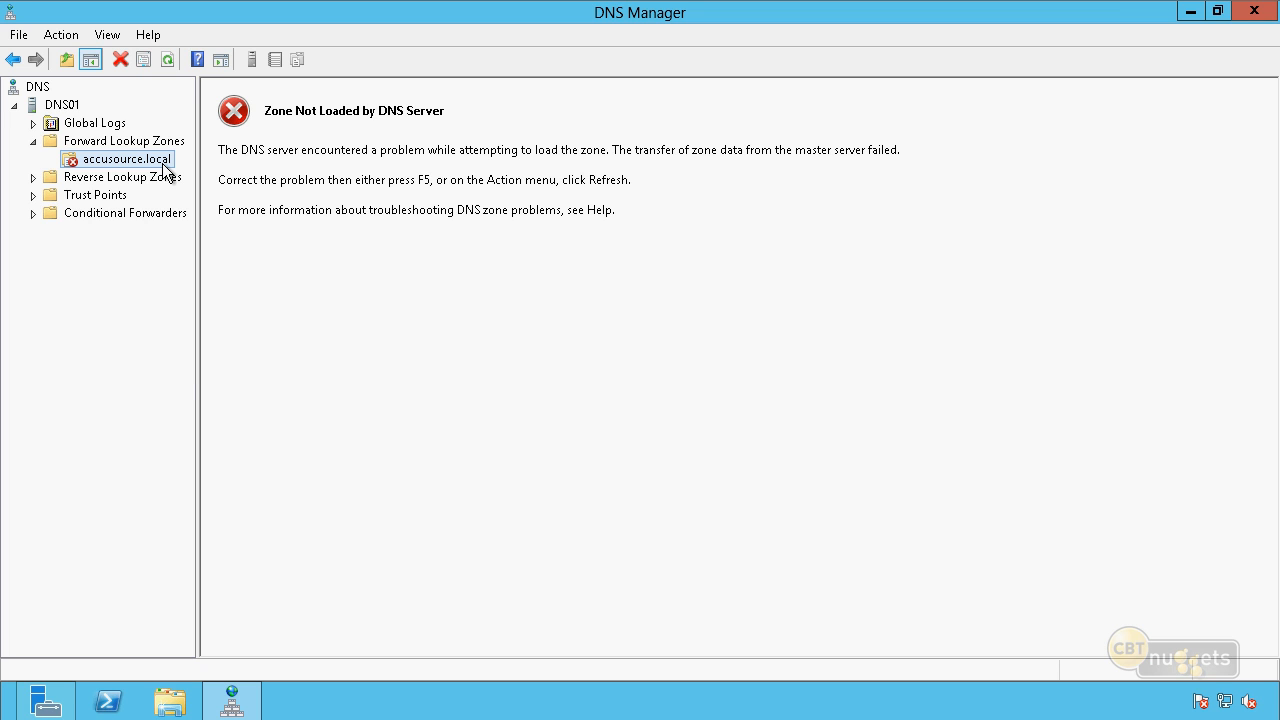
On DNS01, transfer the accusource.local secondary zone from its master and refresh the zone.
{"action": "right_click", "coordinate": [165, 172]}
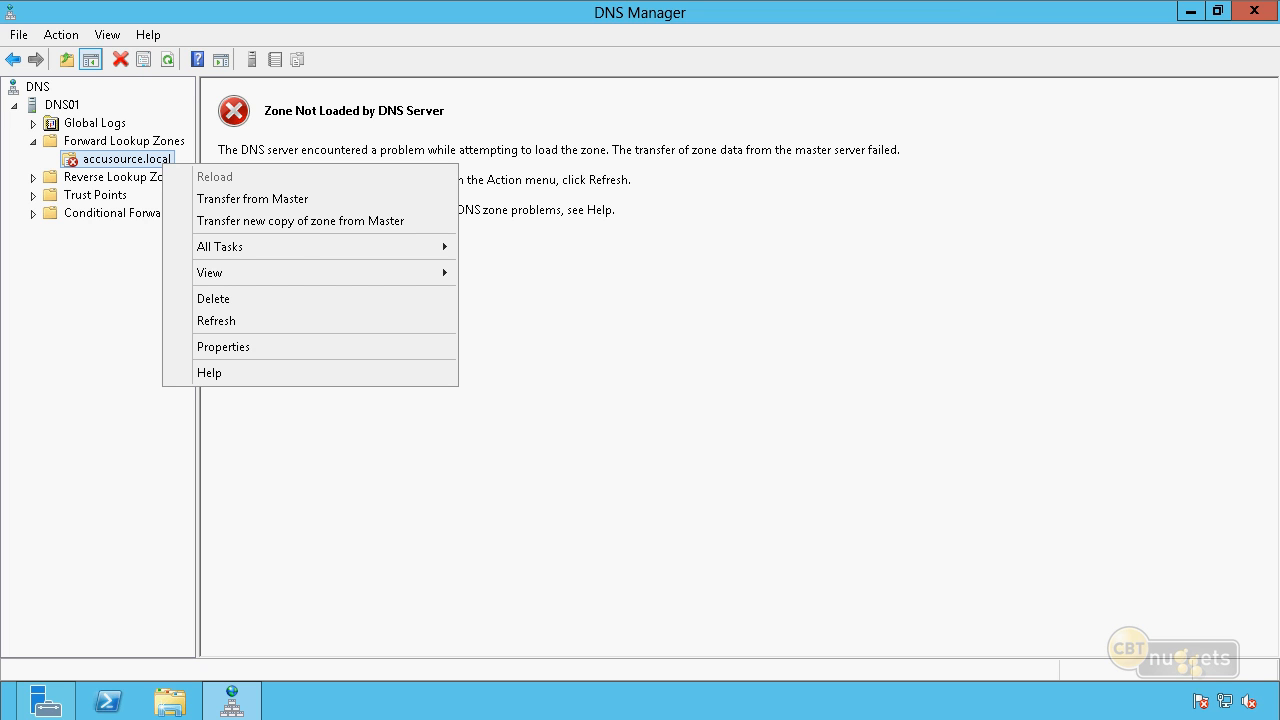
{"action": "left_click", "coordinate": [302, 198]}
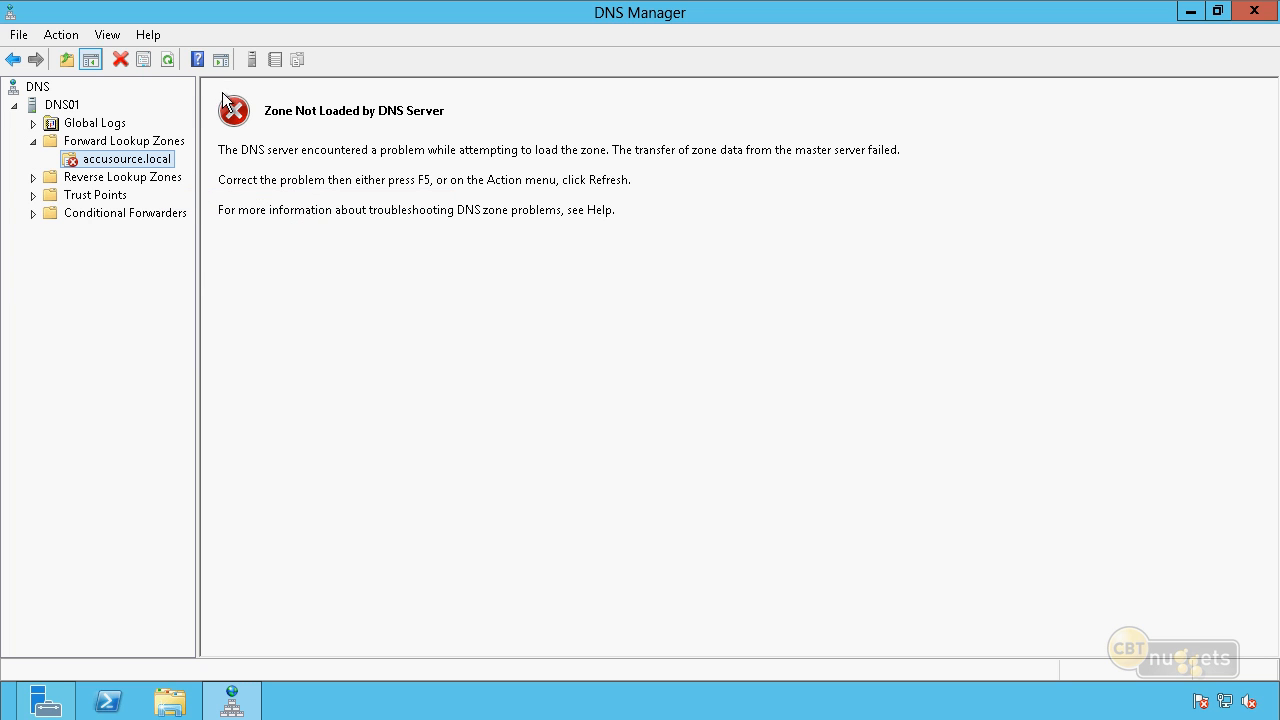
{"action": "left_click", "coordinate": [167, 59]}
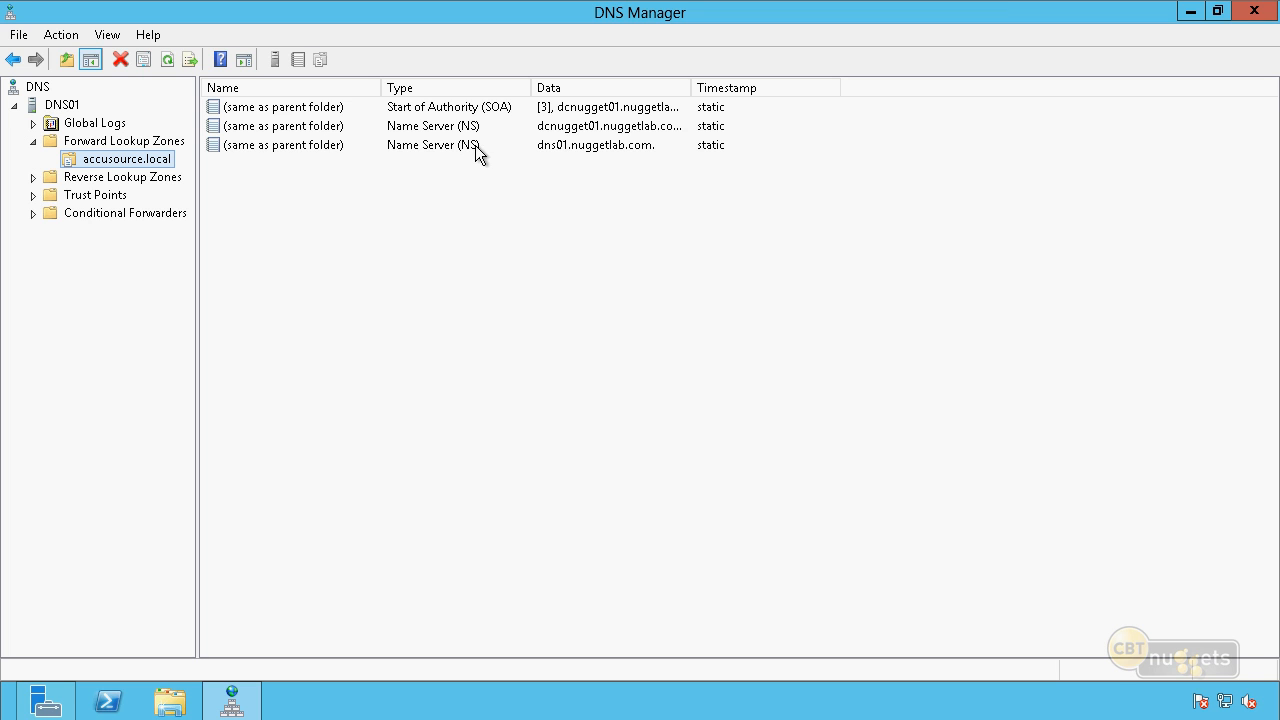
Examine the name server records in DNS01's copy of accusource.local and bring up the zone's transfer commands.
{"action": "left_click", "coordinate": [512, 126]}
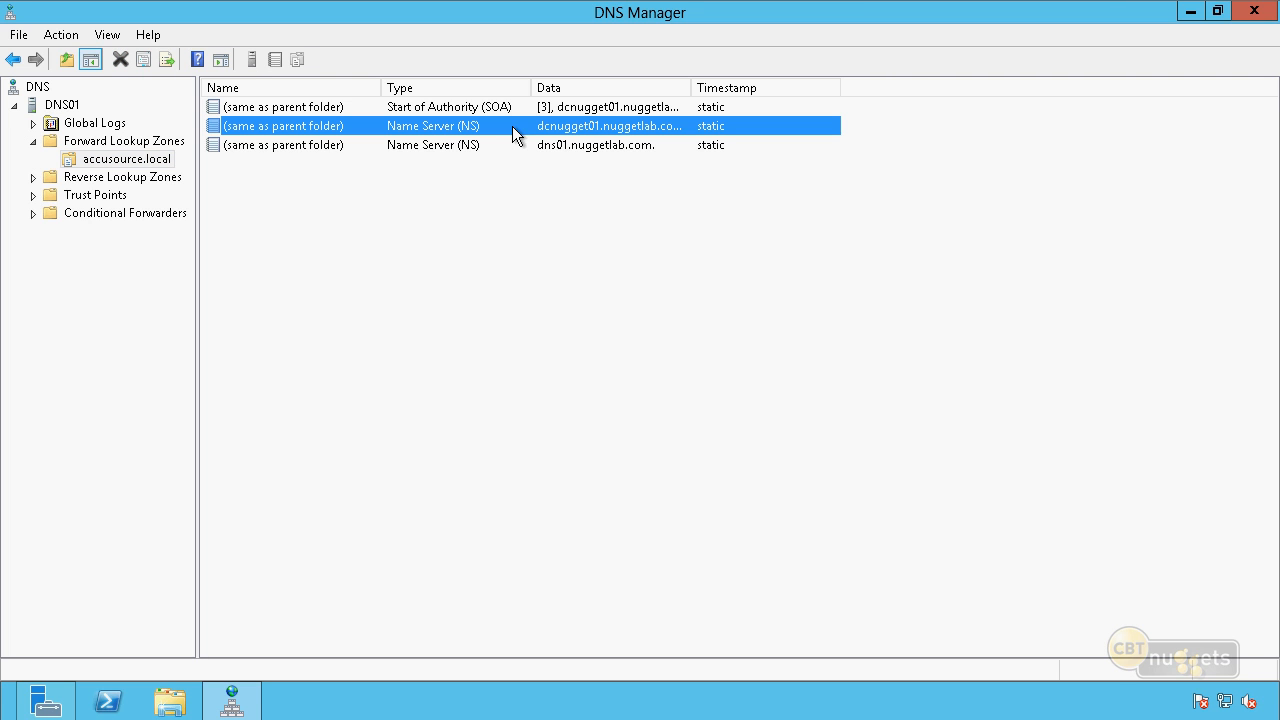
{"action": "left_click", "coordinate": [436, 146]}
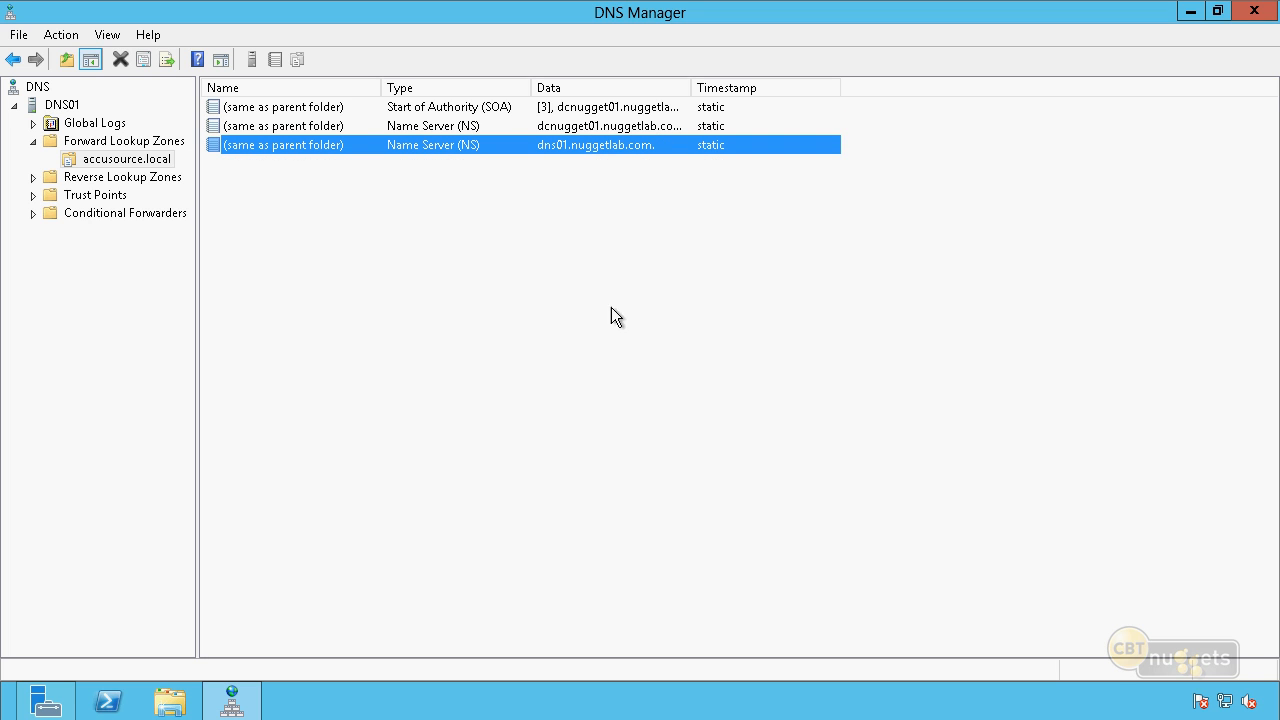
{"action": "left_click", "coordinate": [513, 308]}
{"action": "right_click", "coordinate": [153, 167]}
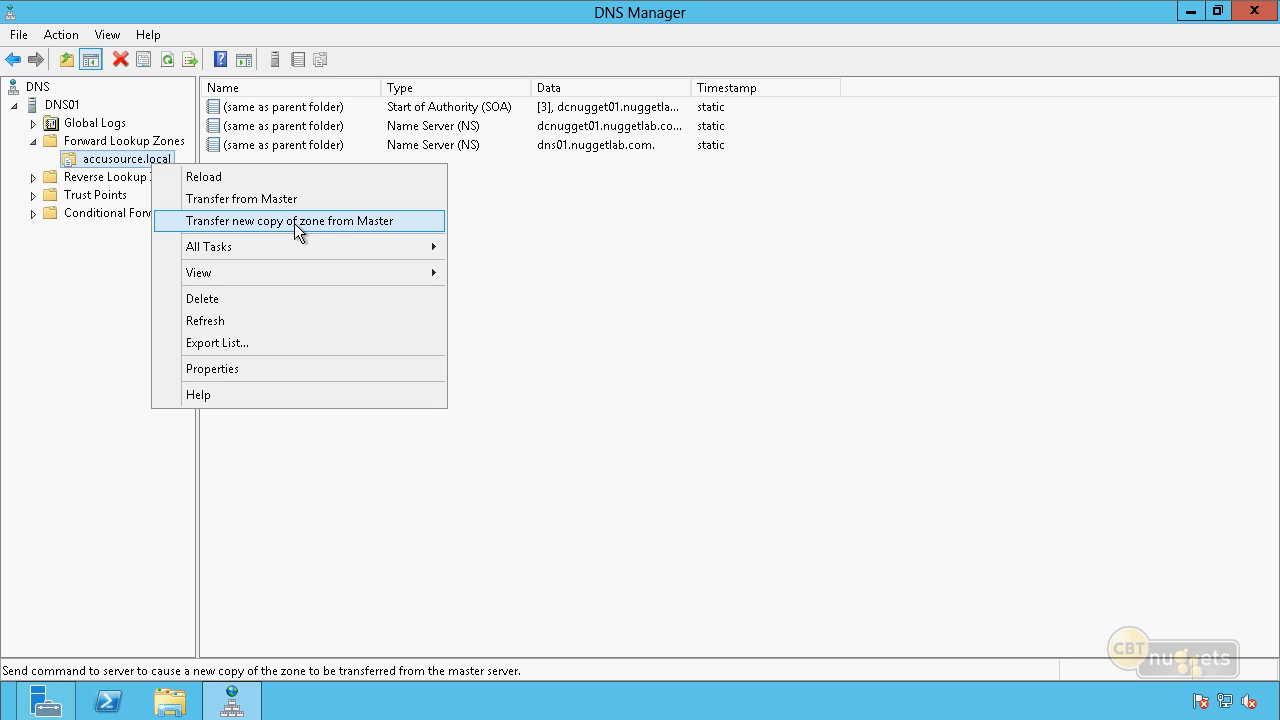
Transfer a new copy of the accusource.local secondary zone from its master on DNS01.
{"action": "left_click", "coordinate": [398, 220]}
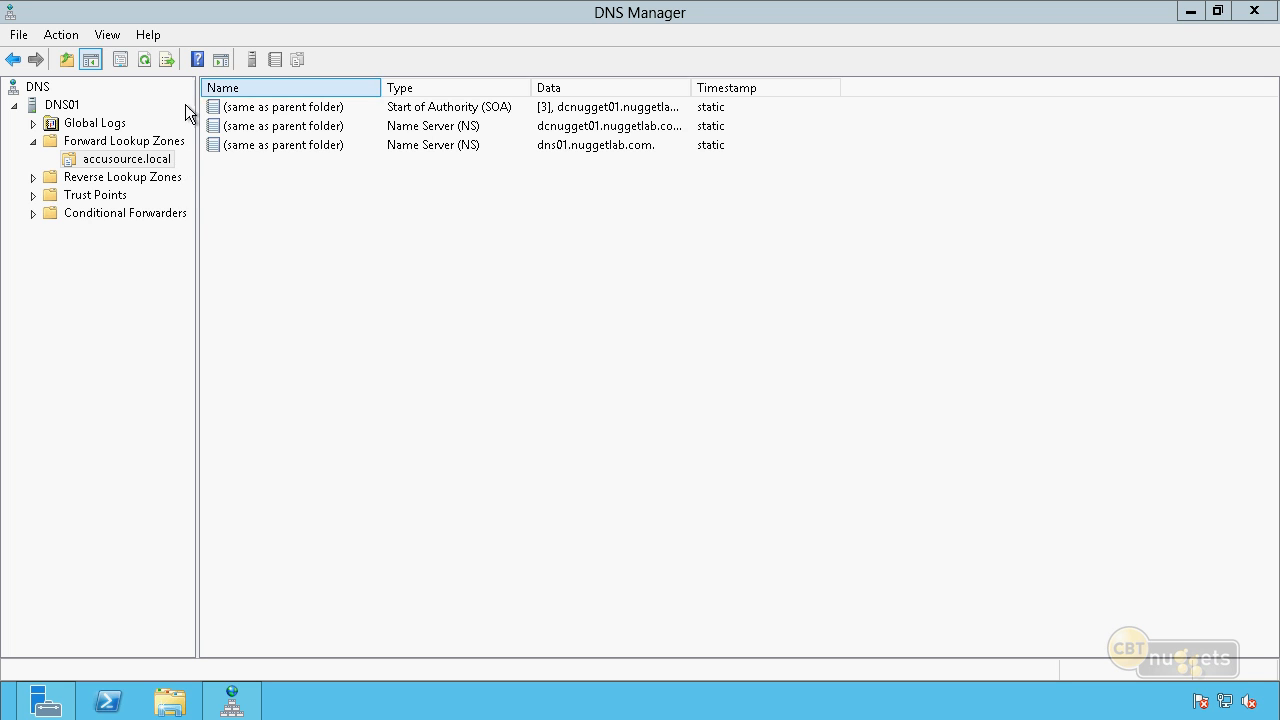
{"action": "left_click", "coordinate": [155, 162]}
{"action": "left_click", "coordinate": [155, 162]}
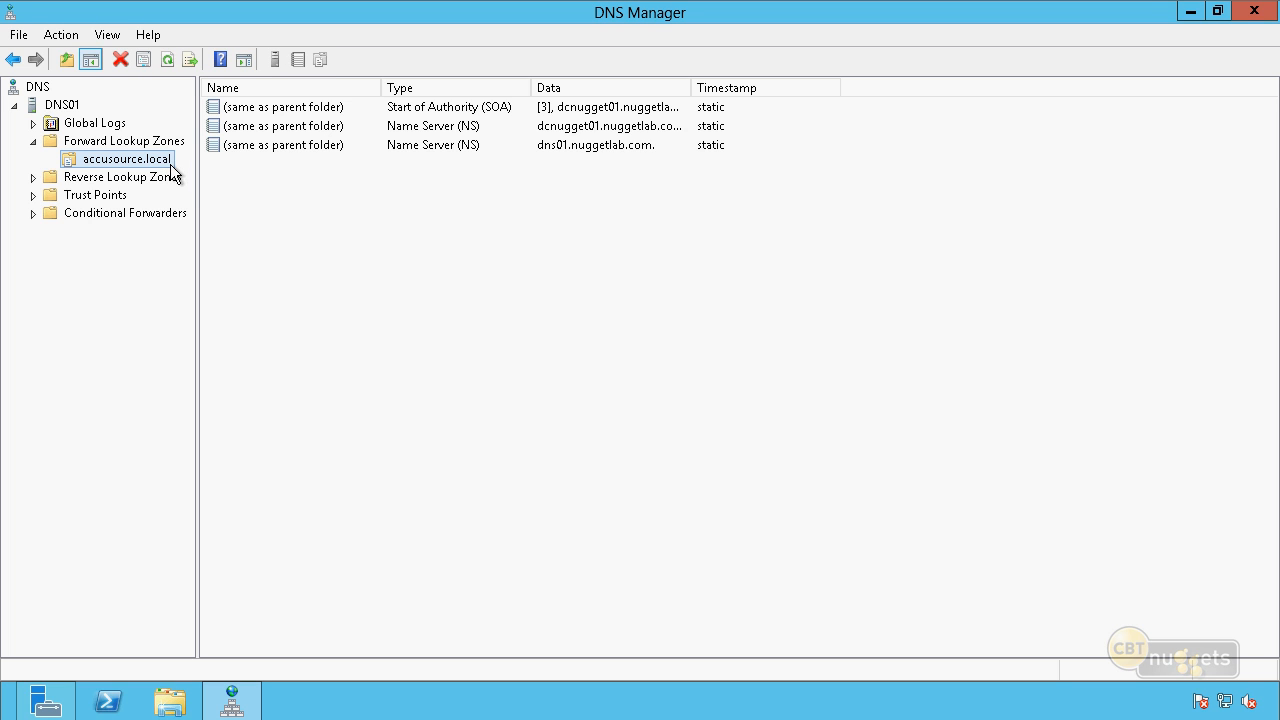
Switch to File Explorer and open the C:\Windows\System32\dns folder on DNS01.
{"action": "left_click", "coordinate": [170, 702]}
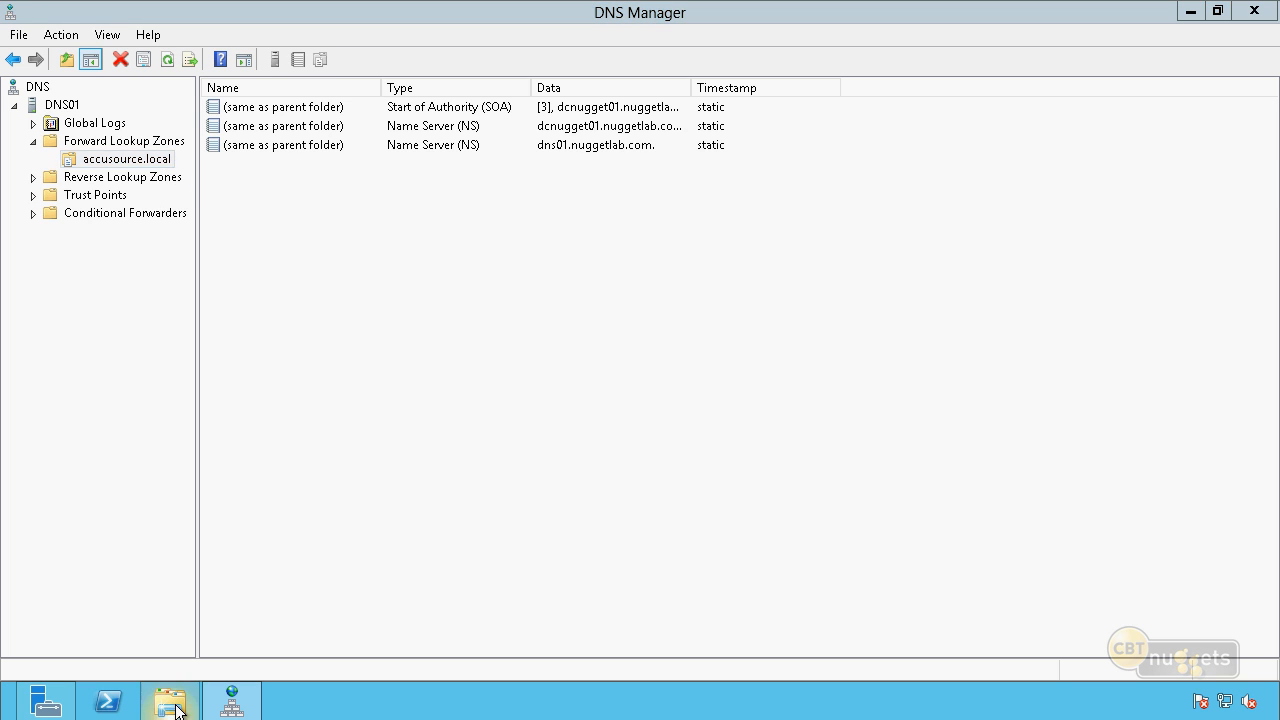
{"action": "left_click", "coordinate": [314, 396]}
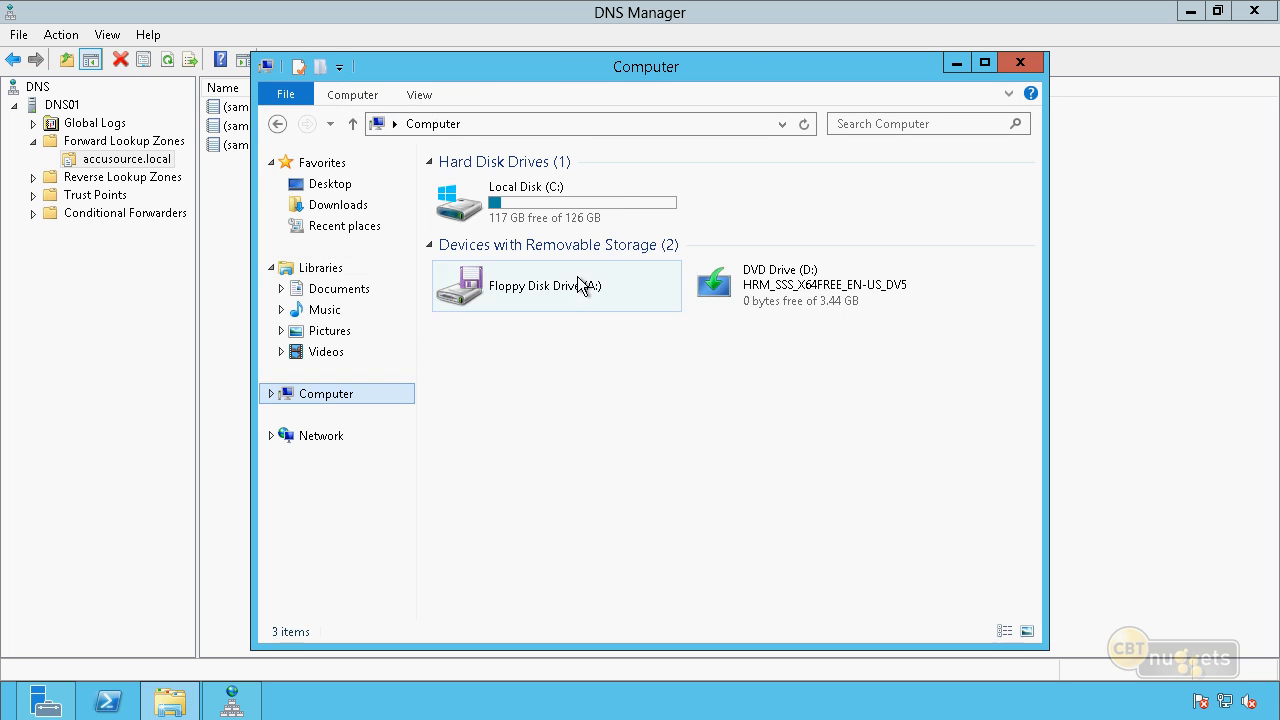
{"action": "double_click", "coordinate": [586, 190]}
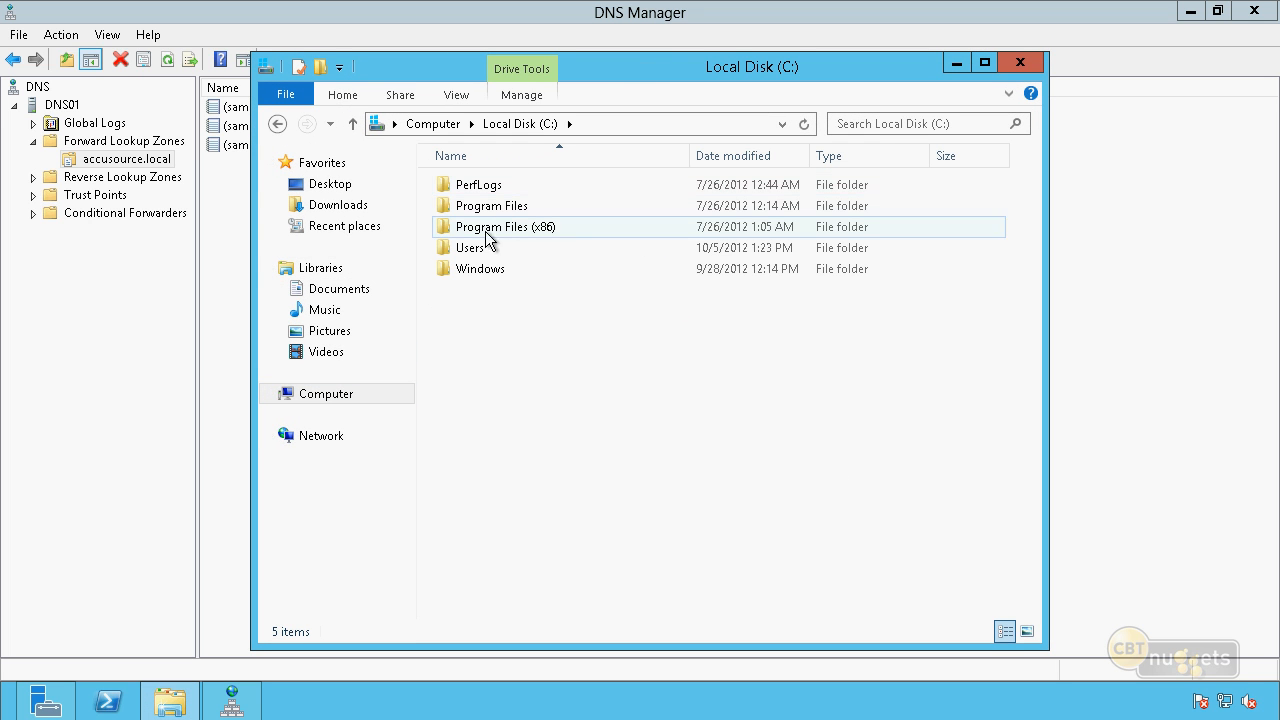
{"action": "double_click", "coordinate": [502, 270]}
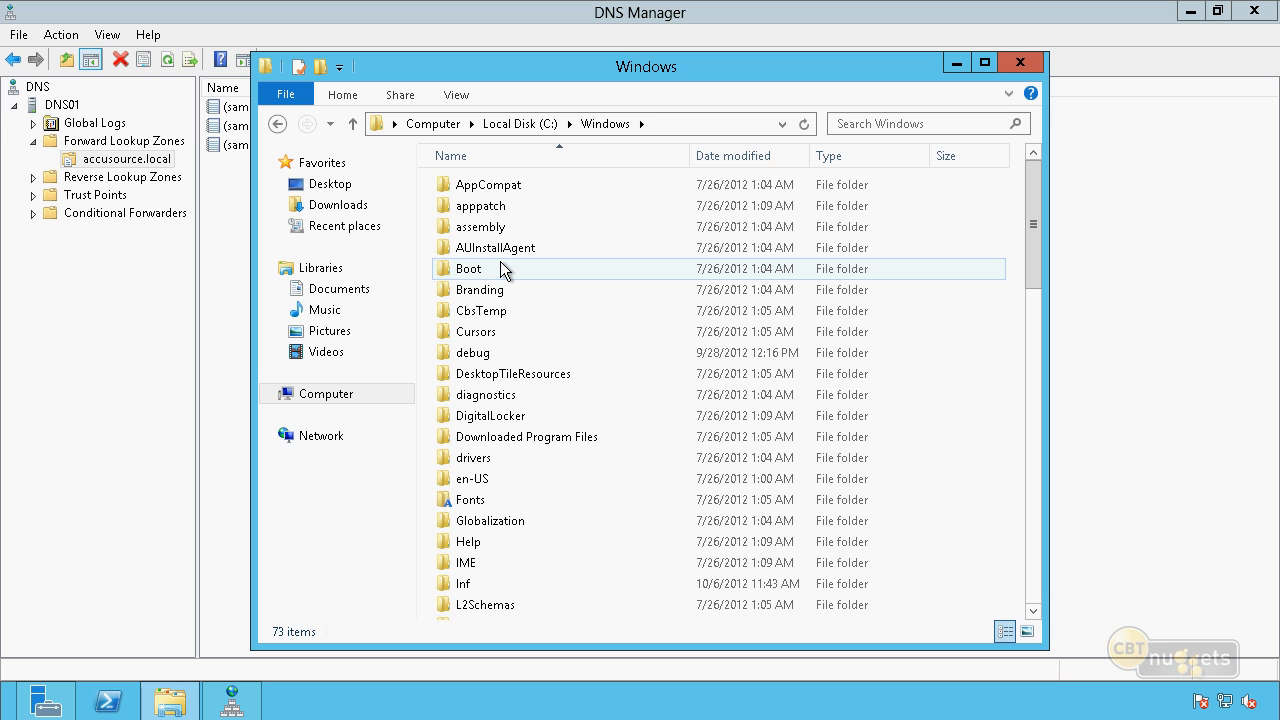
{"action": "type", "text": "sys"}
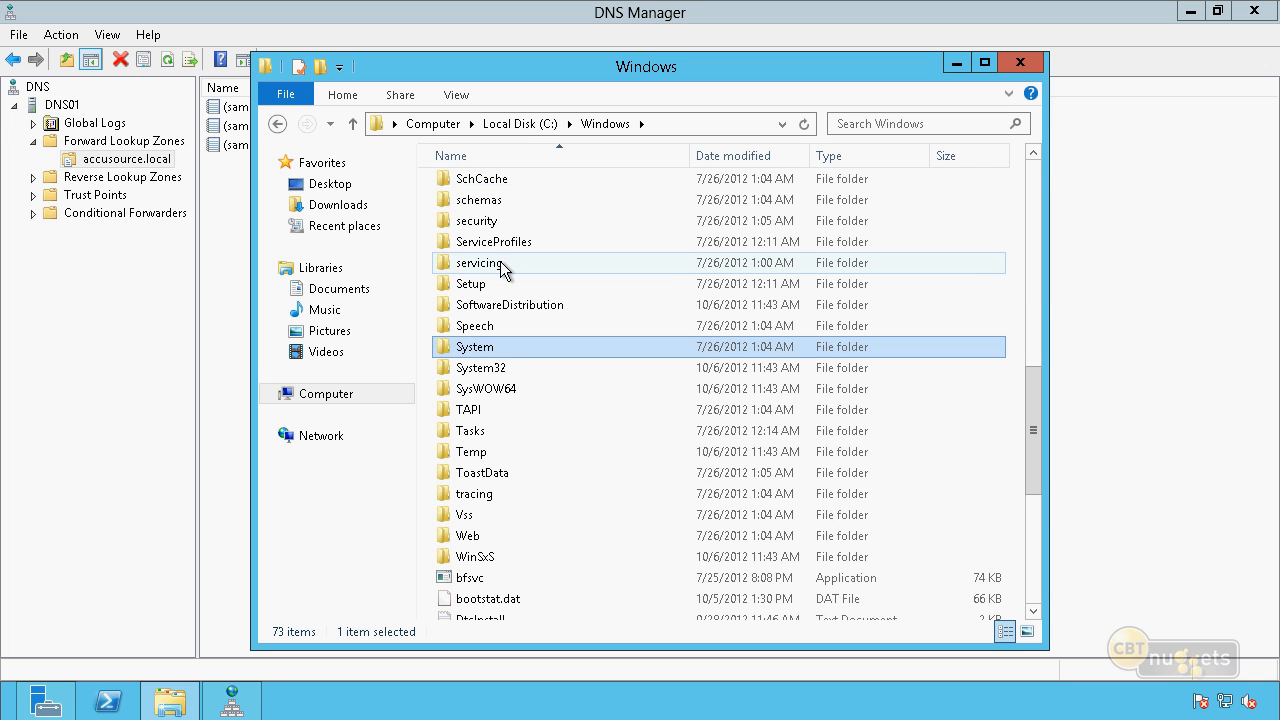
{"action": "double_click", "coordinate": [465, 368]}
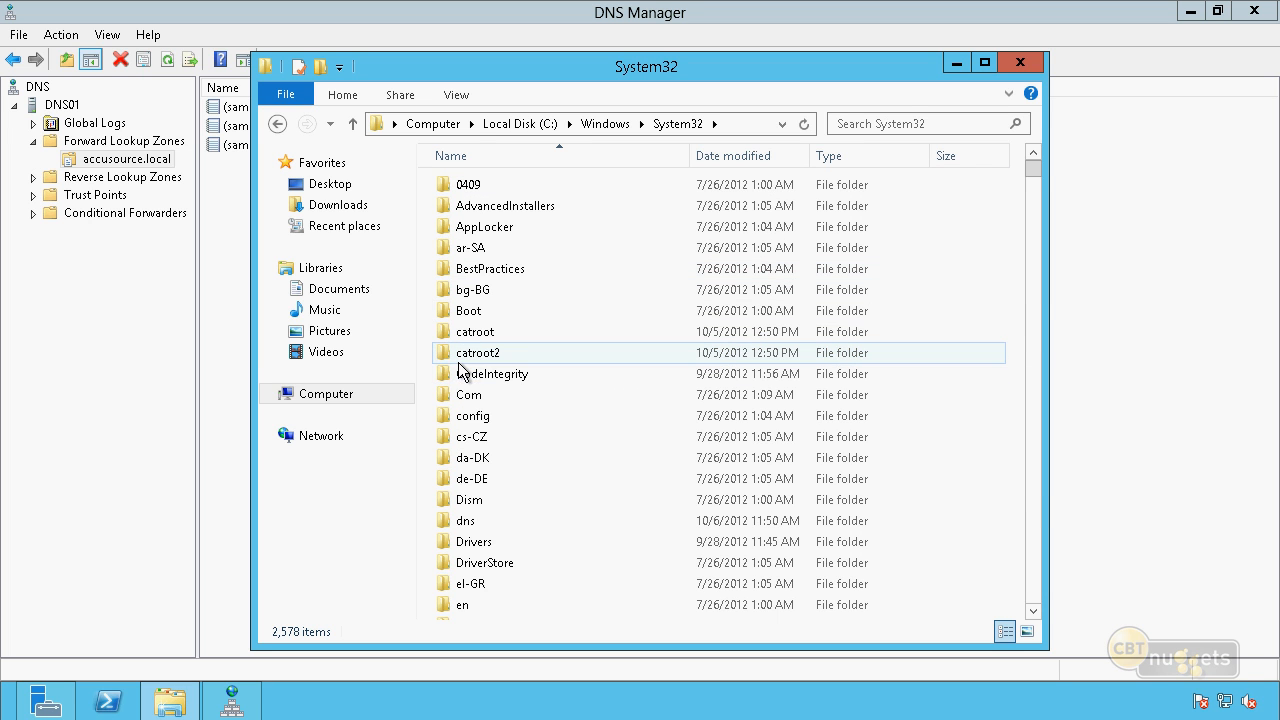
{"action": "type", "text": "d"}
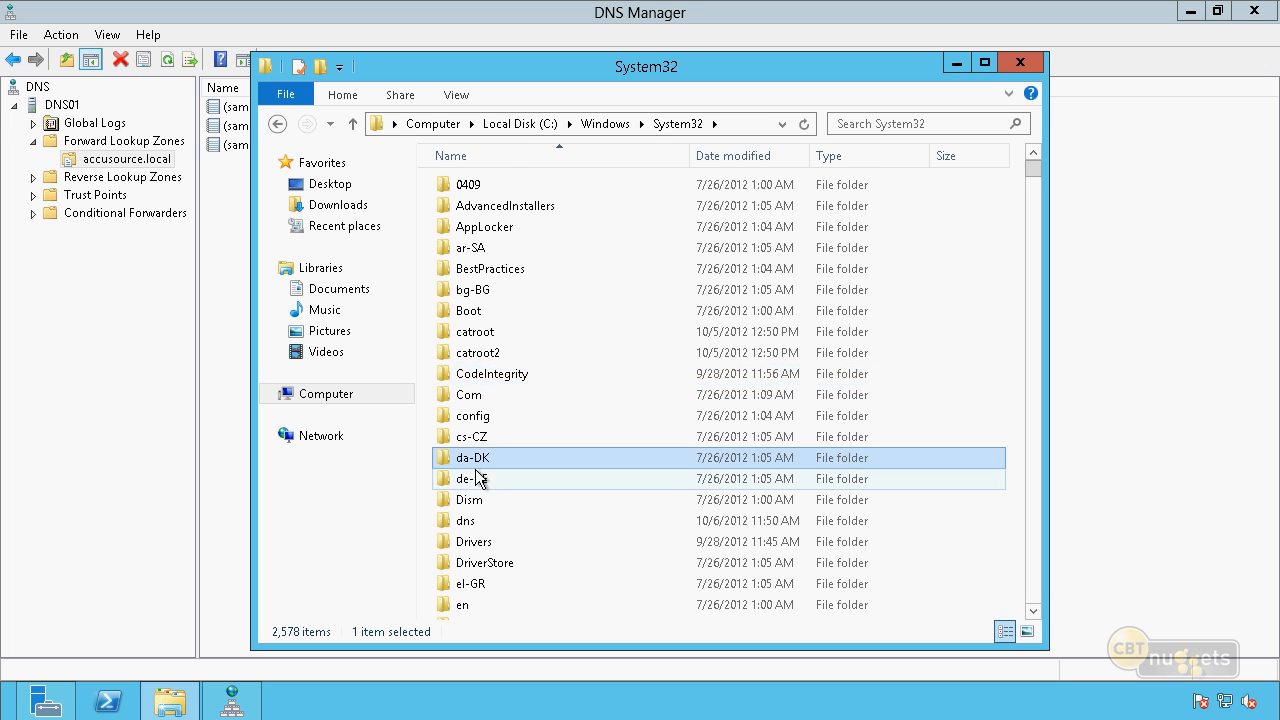
{"action": "scroll", "coordinate": [495, 445], "scroll_direction": "down", "scroll_amount": 2}
{"action": "double_click", "coordinate": [465, 398]}
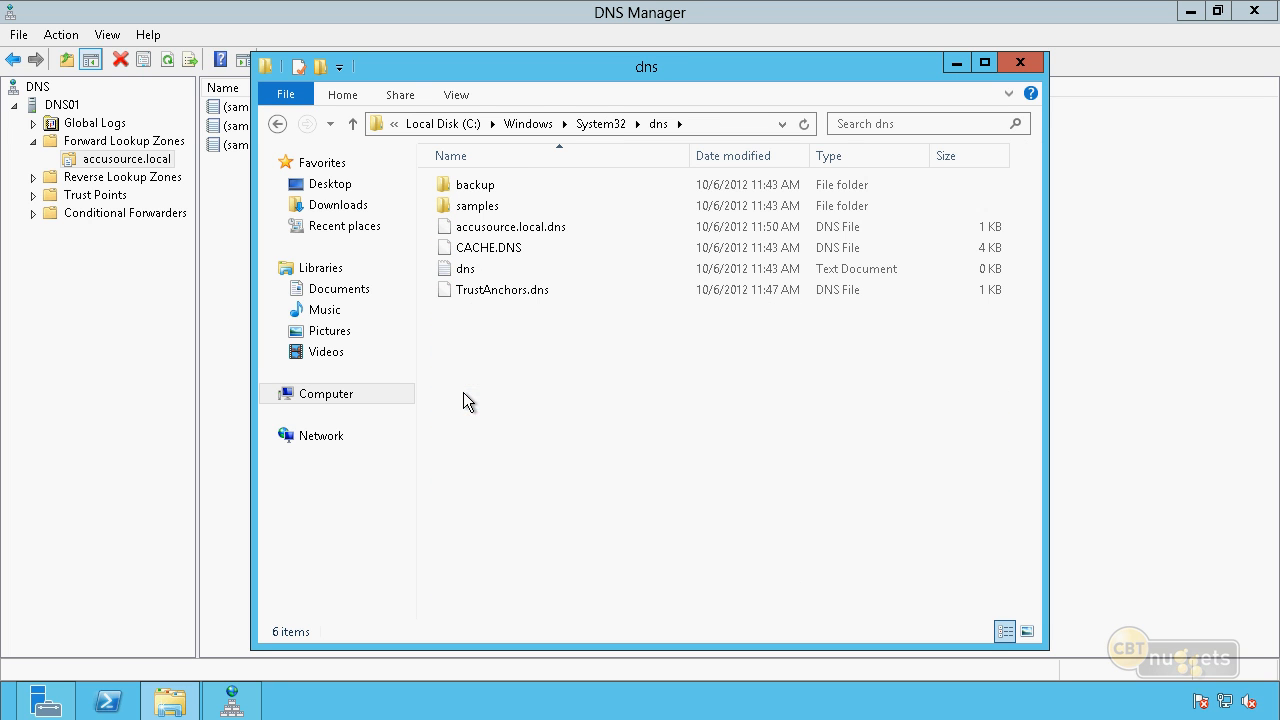
Open the accusource.local.dns zone file in Notepad, review its SOA and name server records, and close it.
{"action": "left_click", "coordinate": [540, 231]}
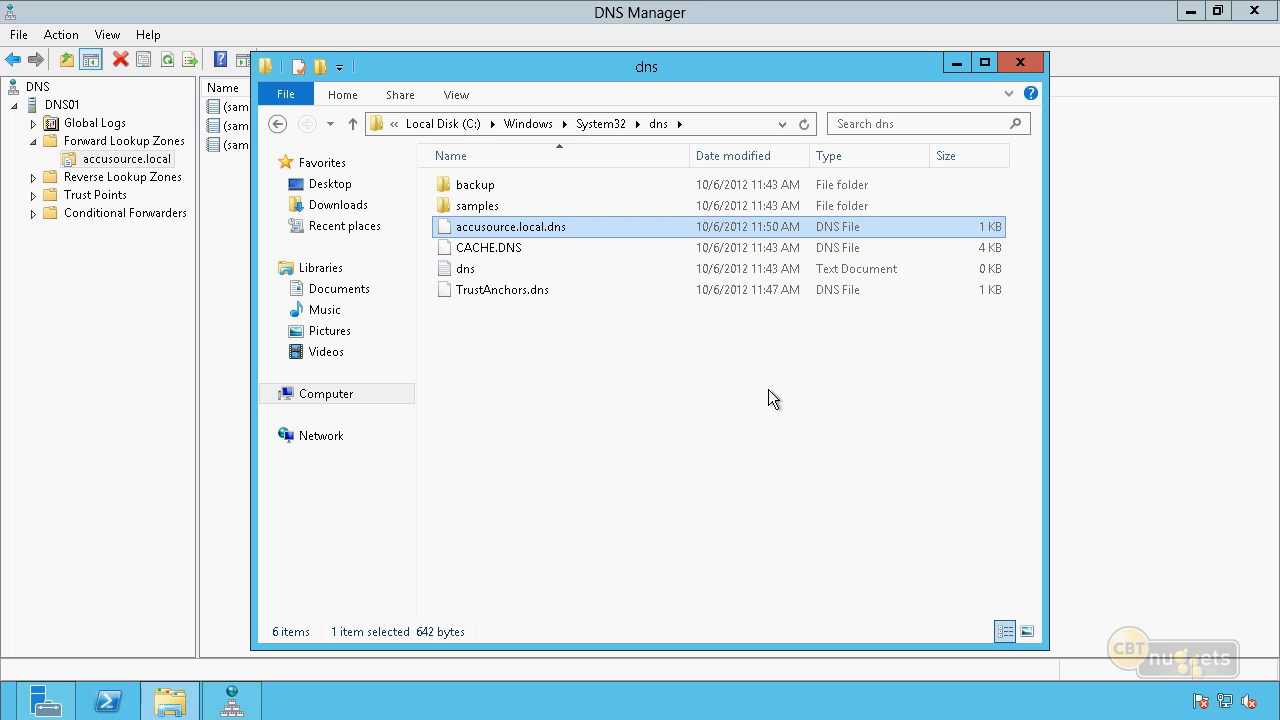
{"action": "right_click", "coordinate": [582, 228]}
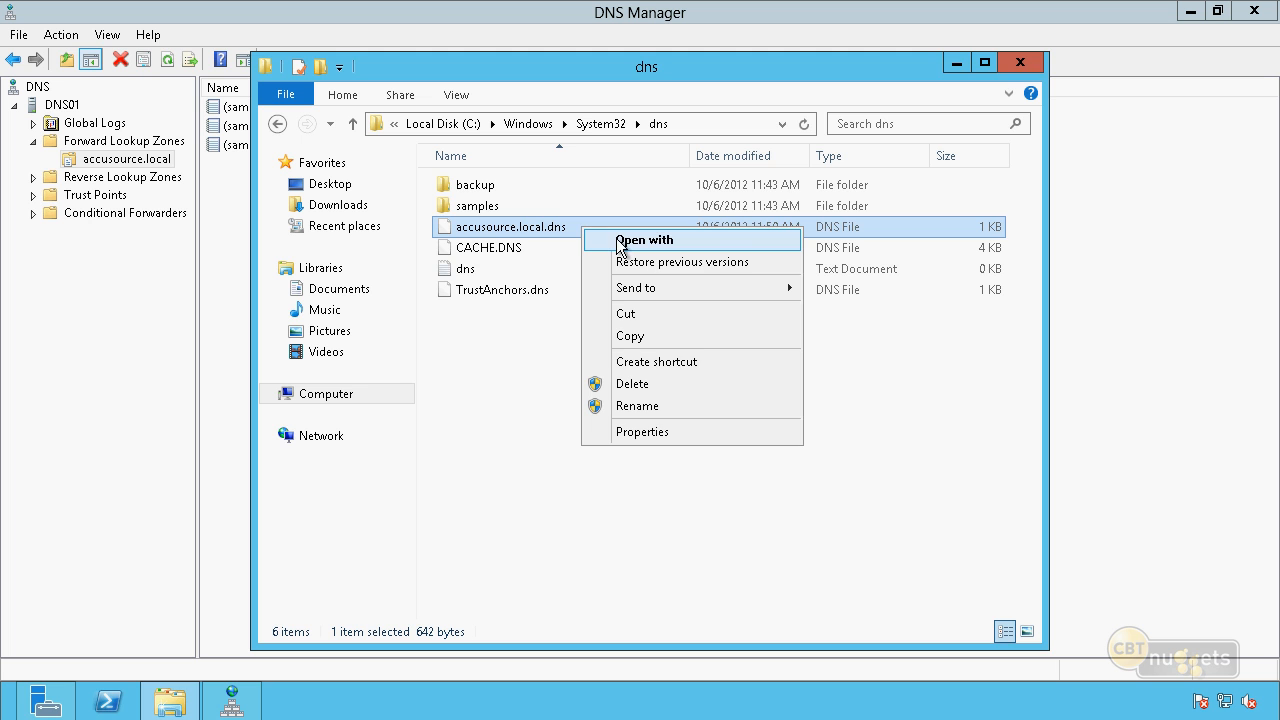
{"action": "left_click", "coordinate": [619, 242]}
{"action": "left_click", "coordinate": [482, 276]}
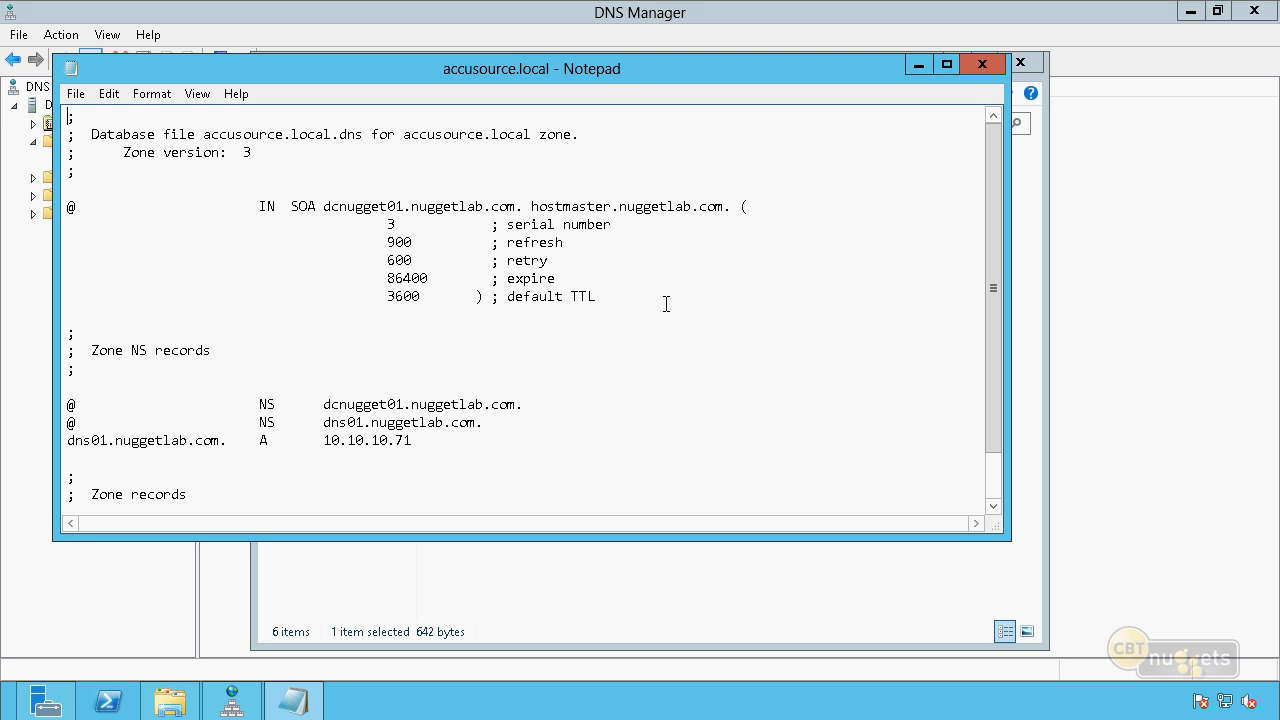
{"action": "scroll", "coordinate": [666, 303], "scroll_direction": "down", "scroll_amount": 1}
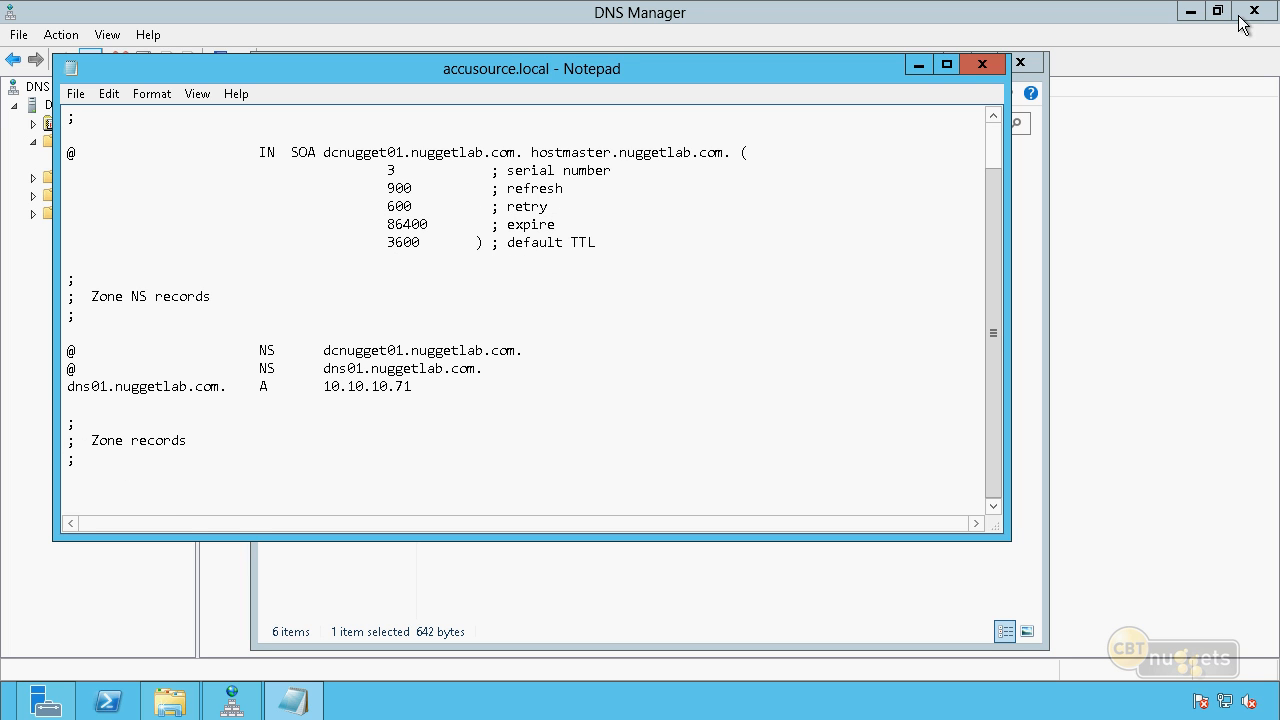
{"action": "left_click", "coordinate": [981, 66]}
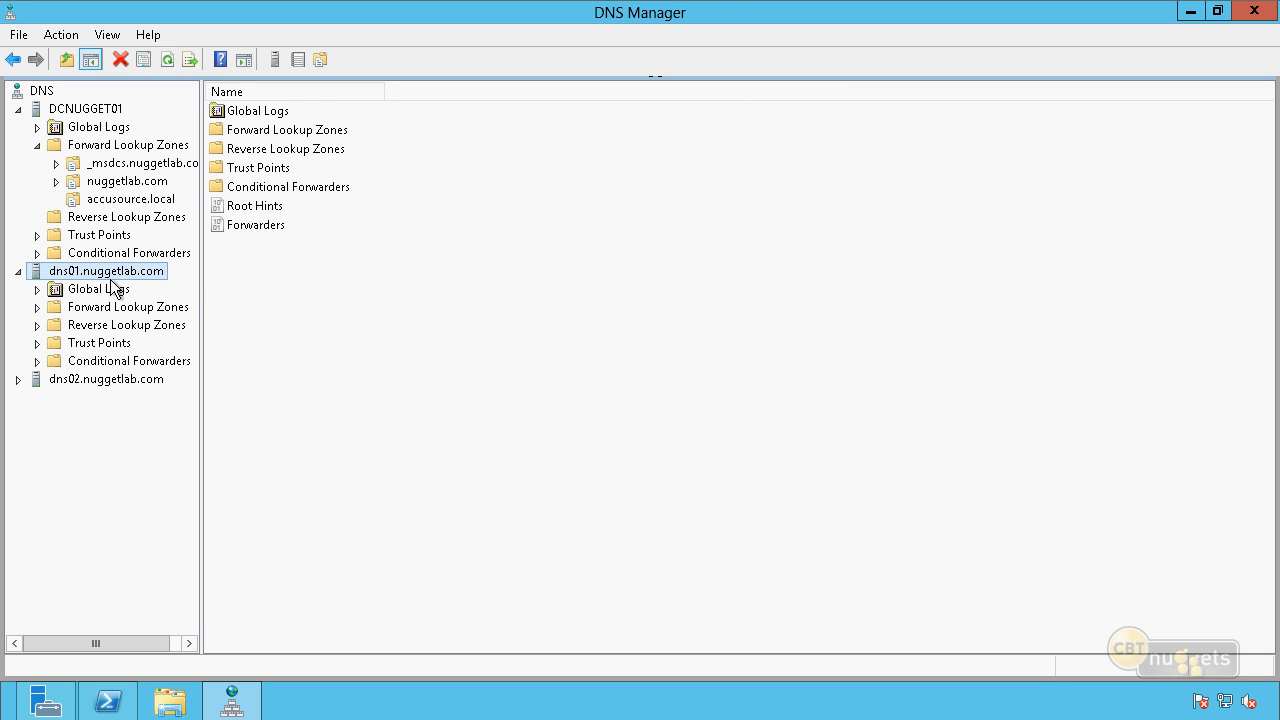
On DCNUGGET01, examine the records of the accusource.local and nuggetlab.com forward lookup zones.
{"action": "left_click", "coordinate": [139, 203]}
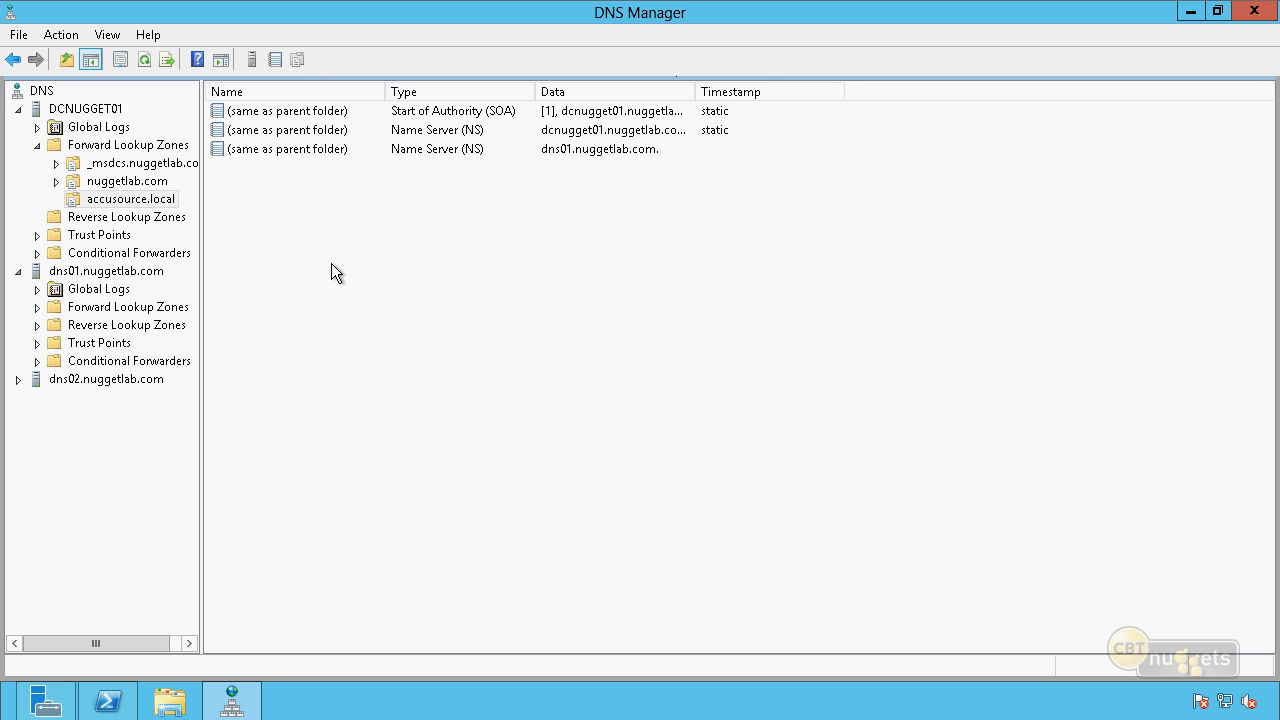
{"action": "left_click", "coordinate": [140, 184]}
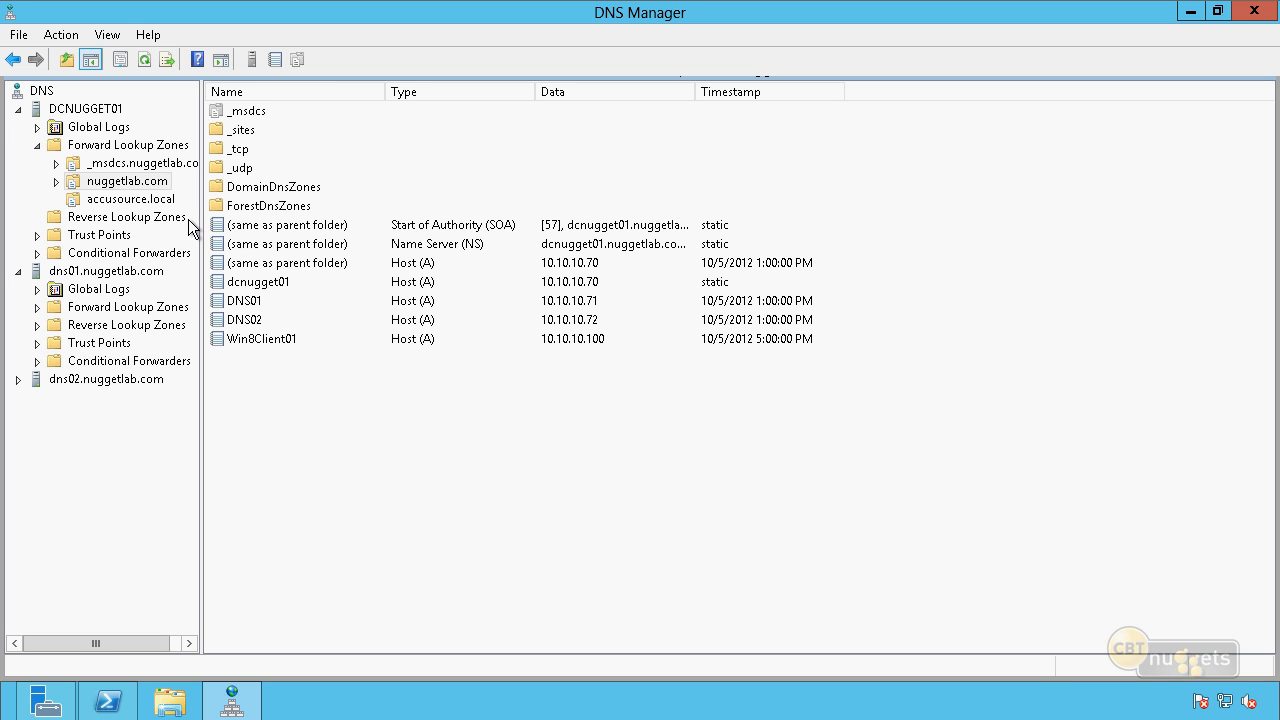
{"action": "left_click", "coordinate": [145, 184]}
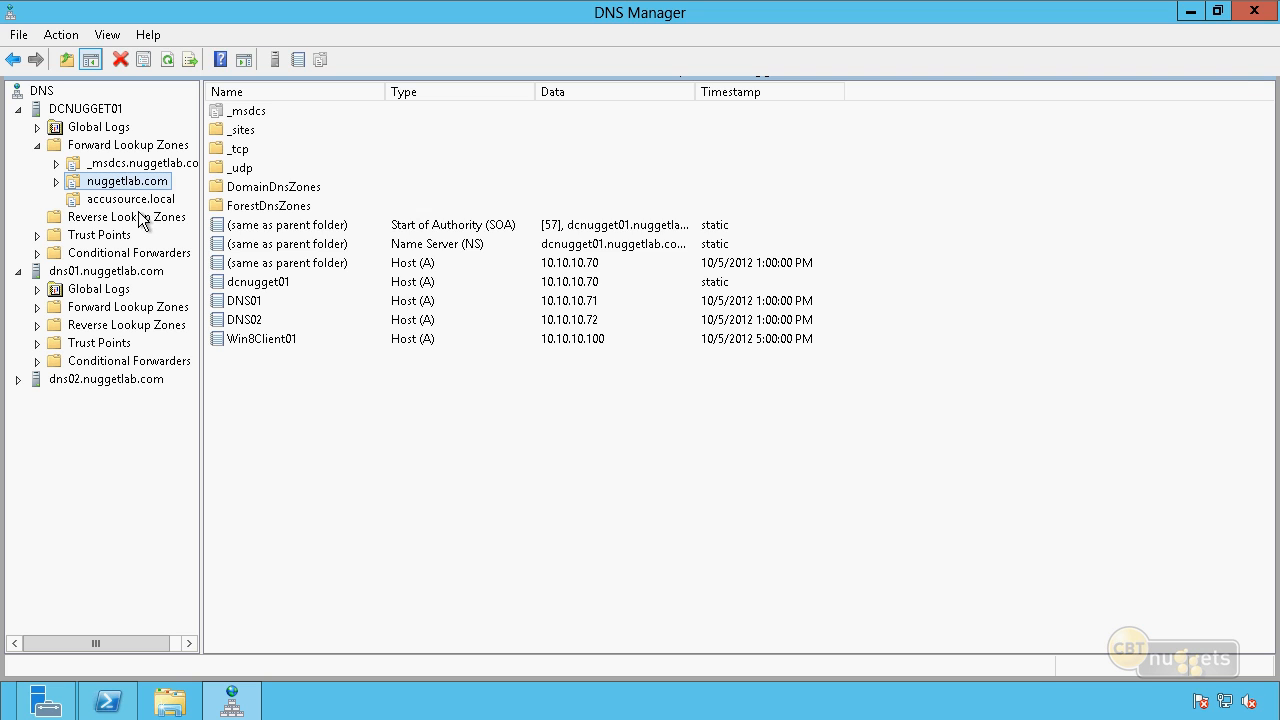
Start an Active Directory-integrated primary IPv4 reverse lookup zone on DCNUGGET01, replicated to all DNS servers on domain controllers in the nuggetlab.com domain.
{"action": "left_click", "coordinate": [141, 219]}
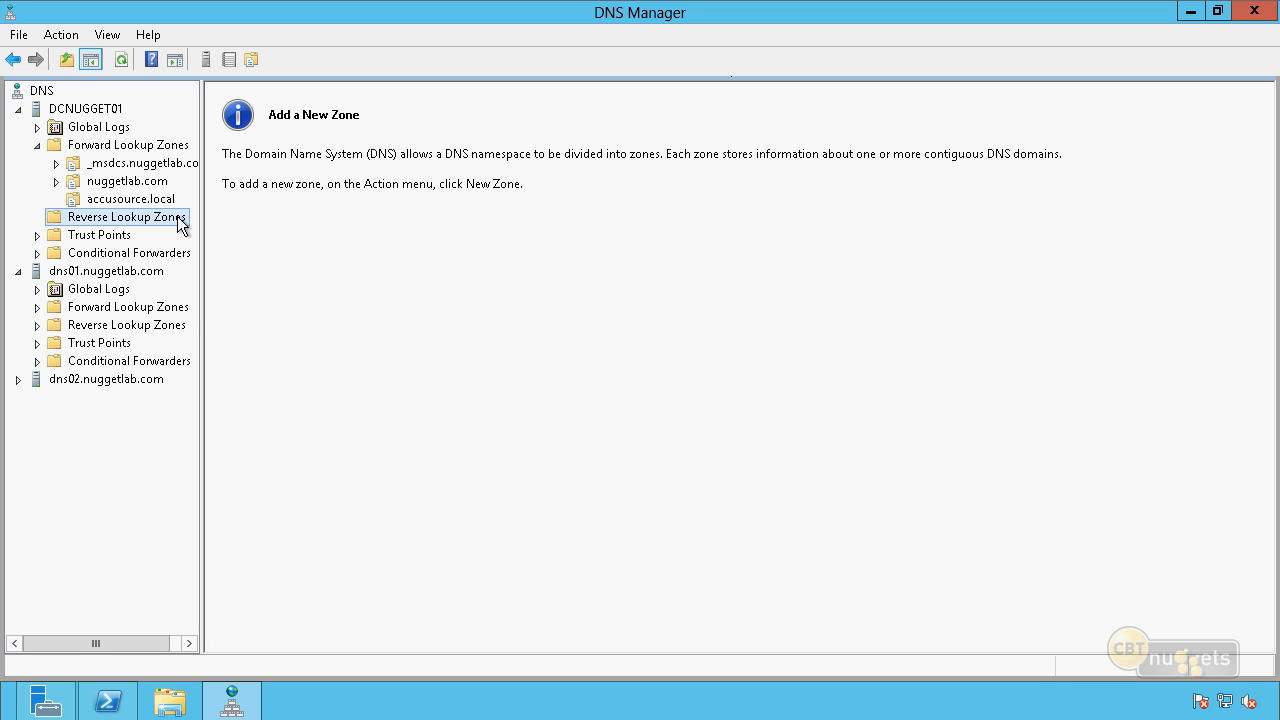
{"action": "right_click", "coordinate": [180, 224]}
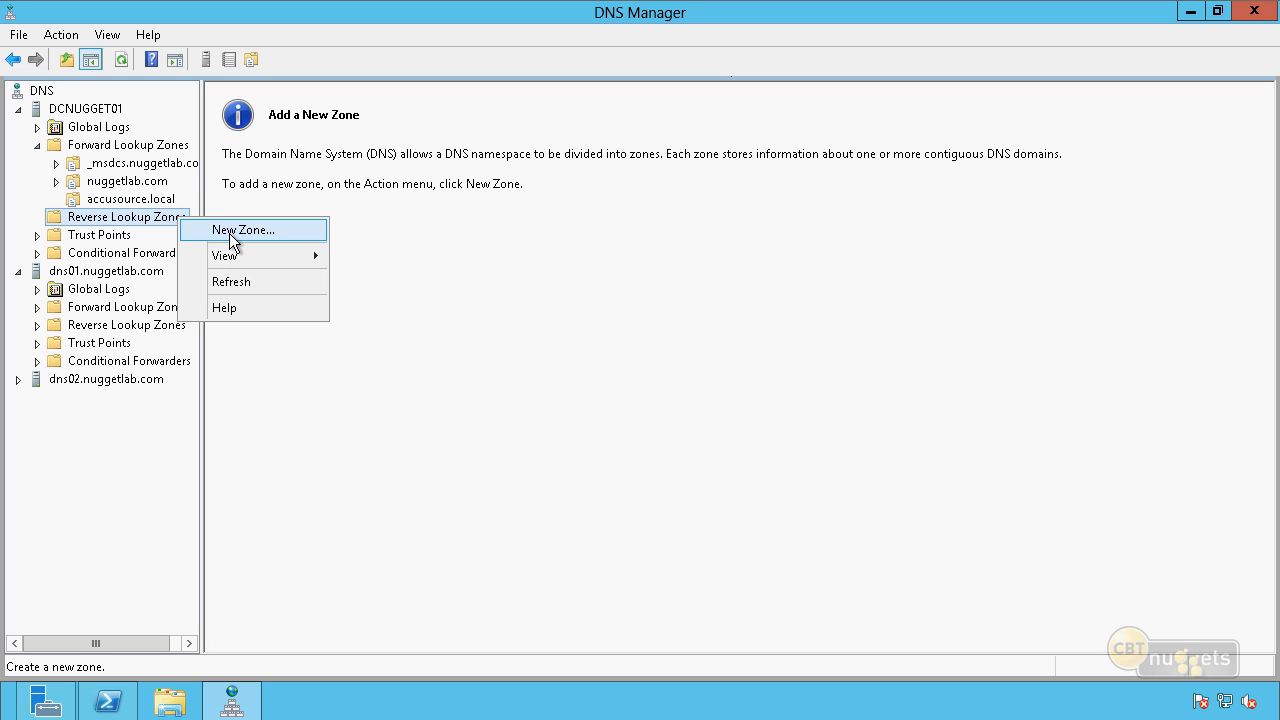
{"action": "left_click", "coordinate": [233, 232]}
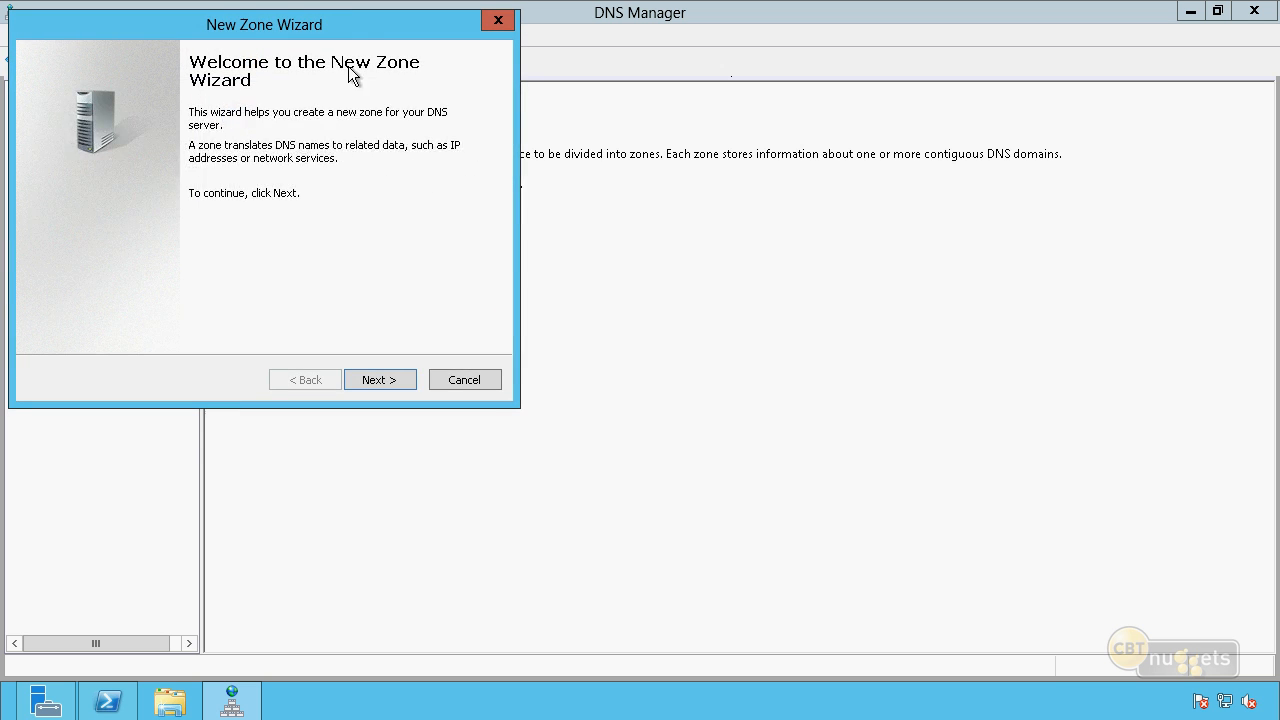
{"action": "left_click_drag", "start_coordinate": [353, 27], "coordinate": [583, 123]}
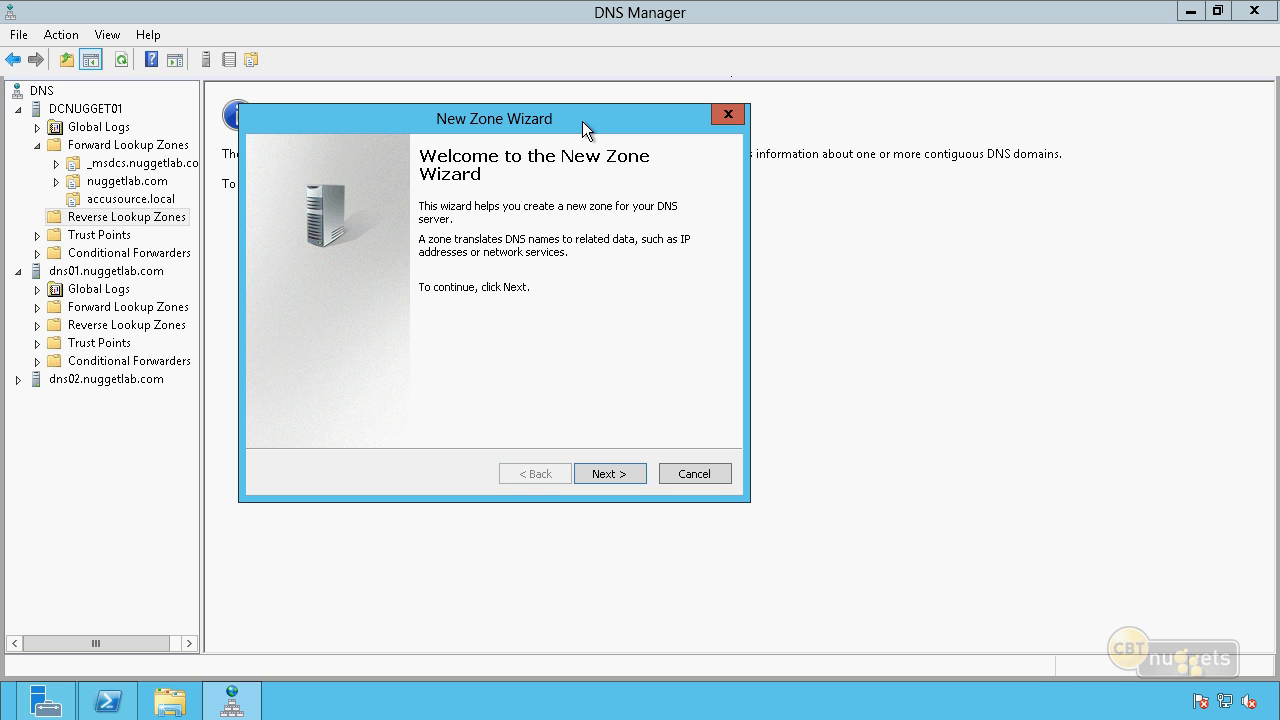
{"action": "left_click", "coordinate": [630, 488]}
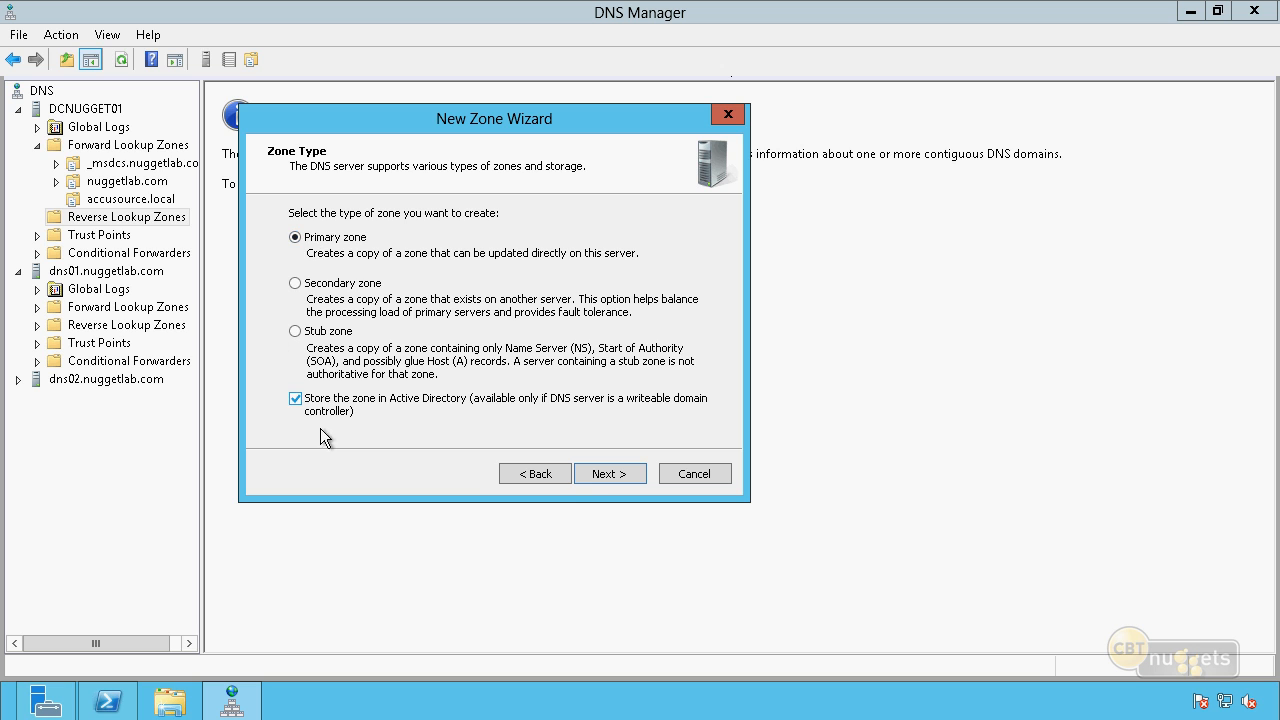
{"action": "left_click", "coordinate": [597, 475]}
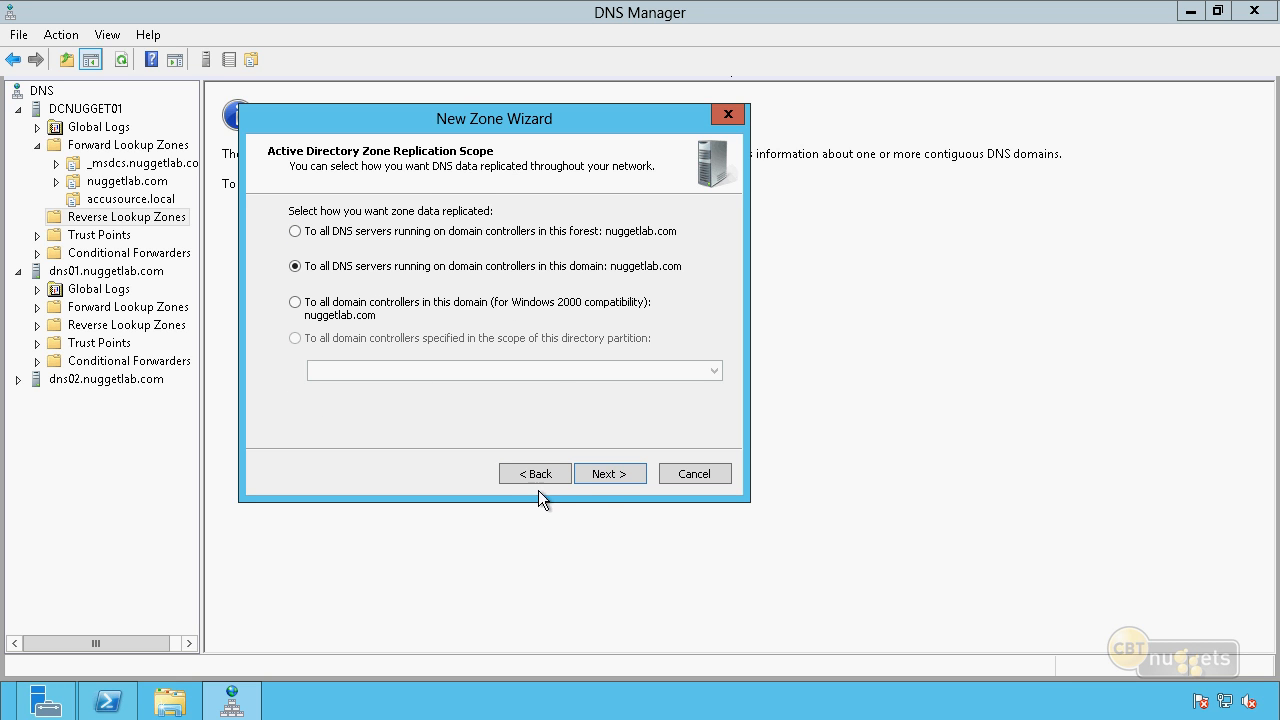
{"action": "left_click", "coordinate": [597, 475]}
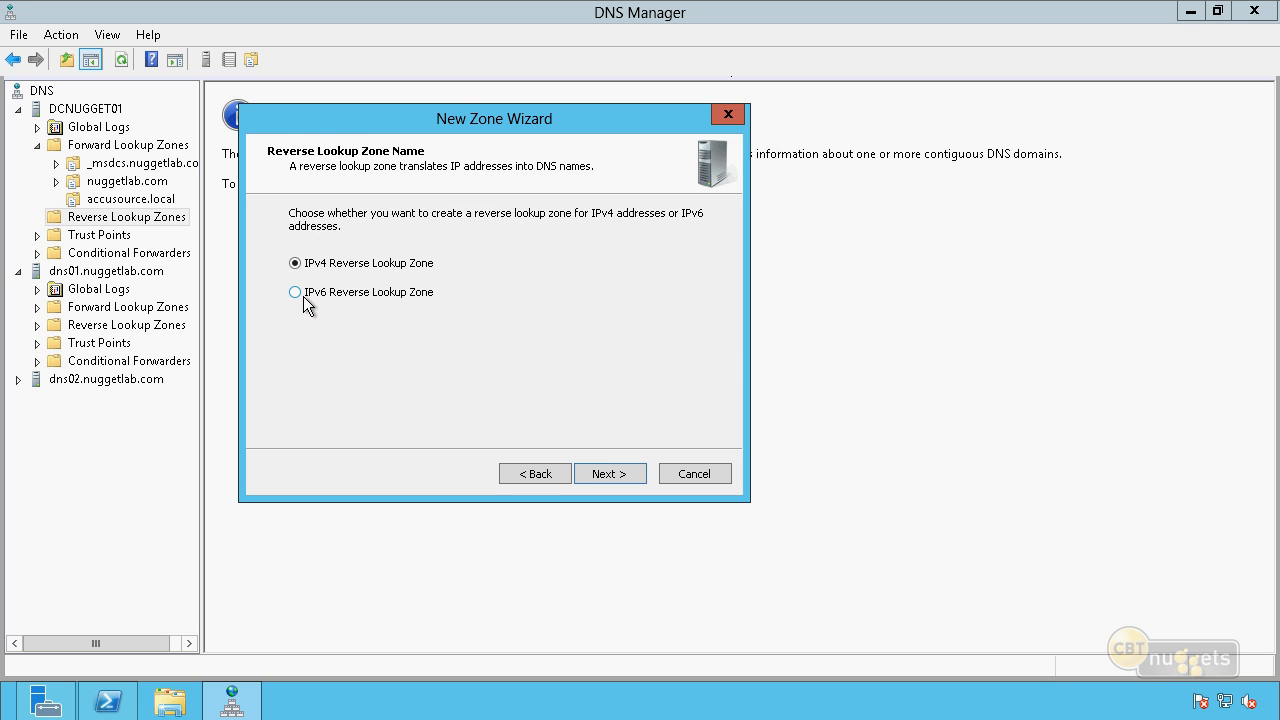
{"action": "left_click", "coordinate": [612, 470]}
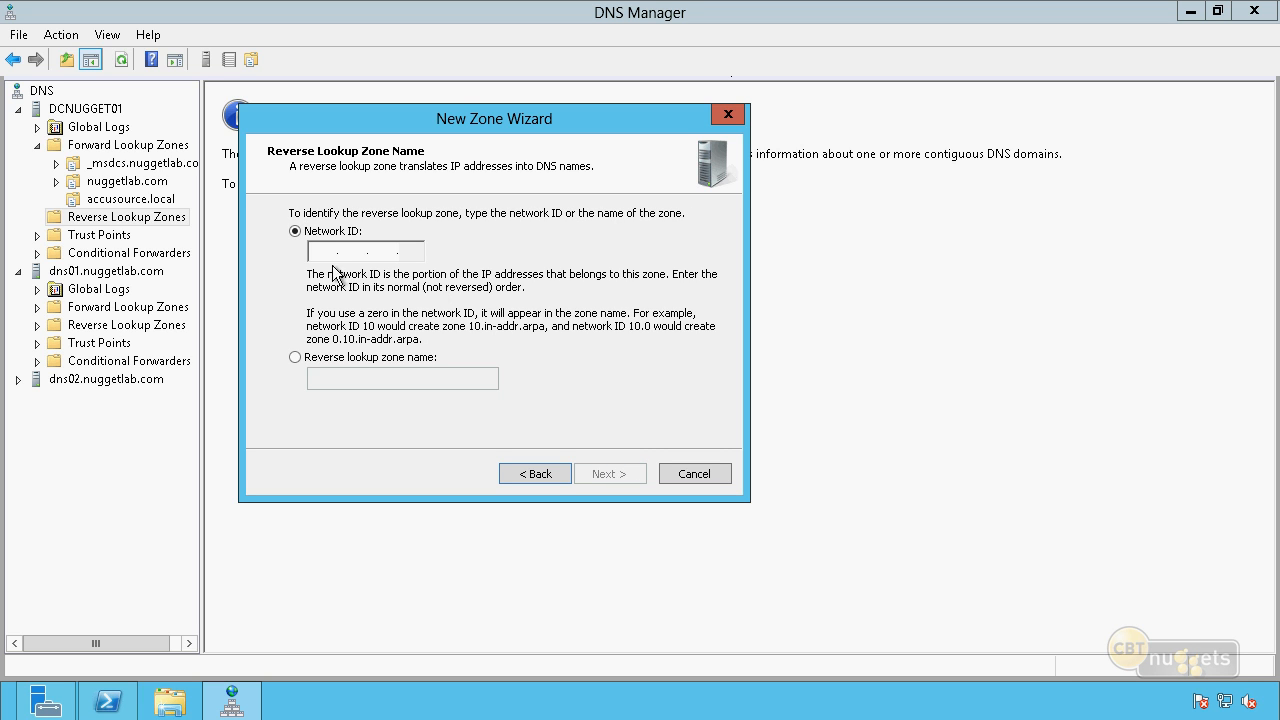
Try 192.168.1 as the network ID, check the derived reverse lookup zone name, and return to an empty network ID.
{"action": "type", "text": "1"}
{"action": "type", "text": "192.168.1."}
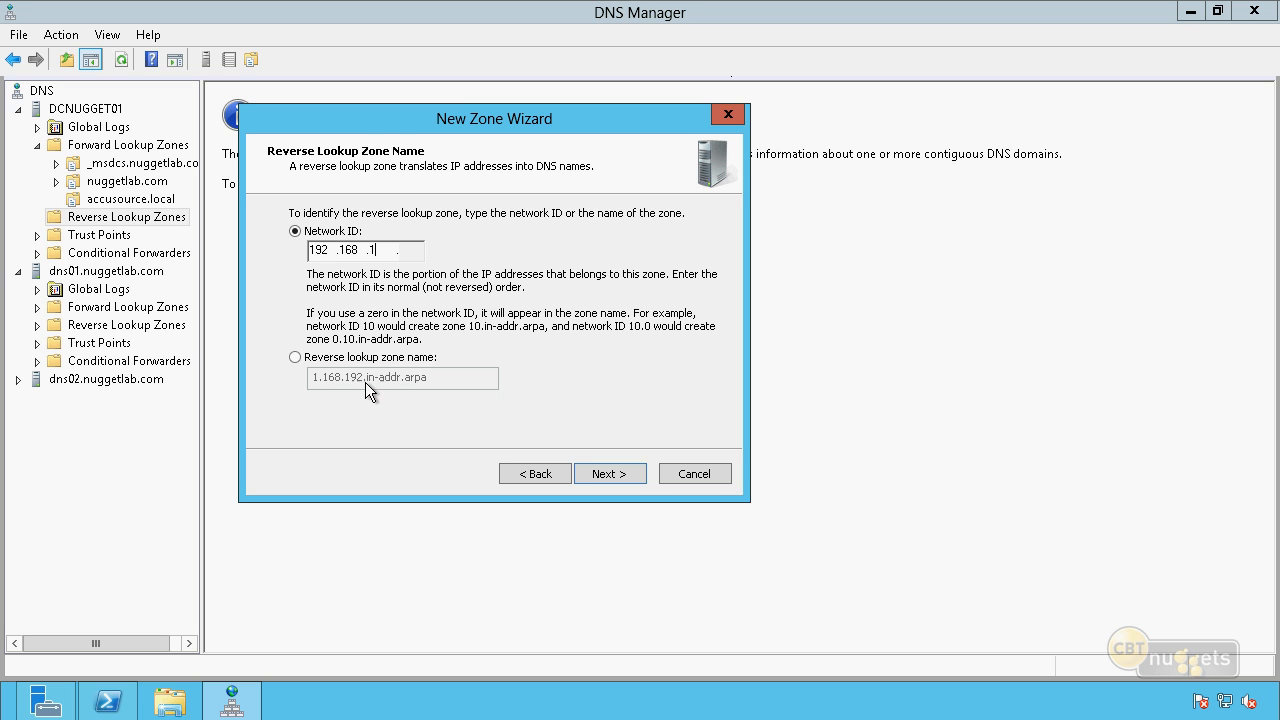
{"action": "left_click", "coordinate": [295, 357]}
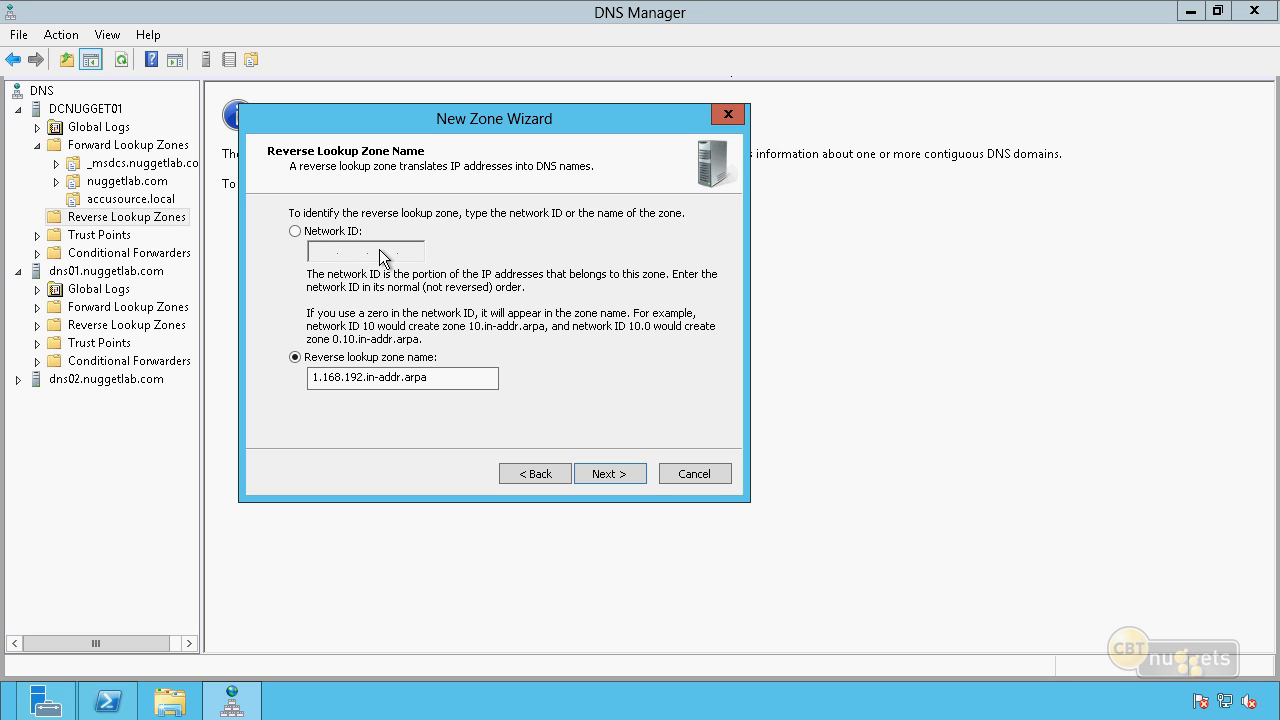
{"action": "left_click", "coordinate": [322, 237]}
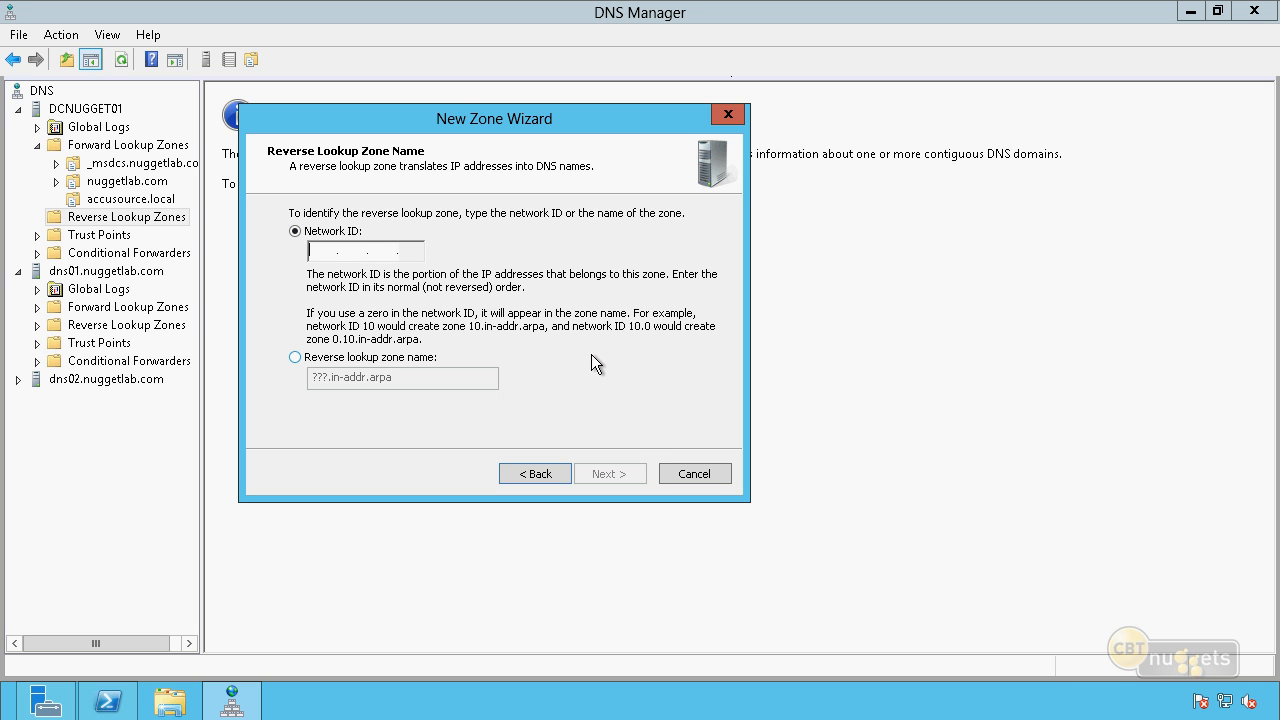
Set the network ID to 10.10.10, allow only secure dynamic updates, and finish creating the reverse lookup zone.
{"action": "type", "text": "10.10.101."}
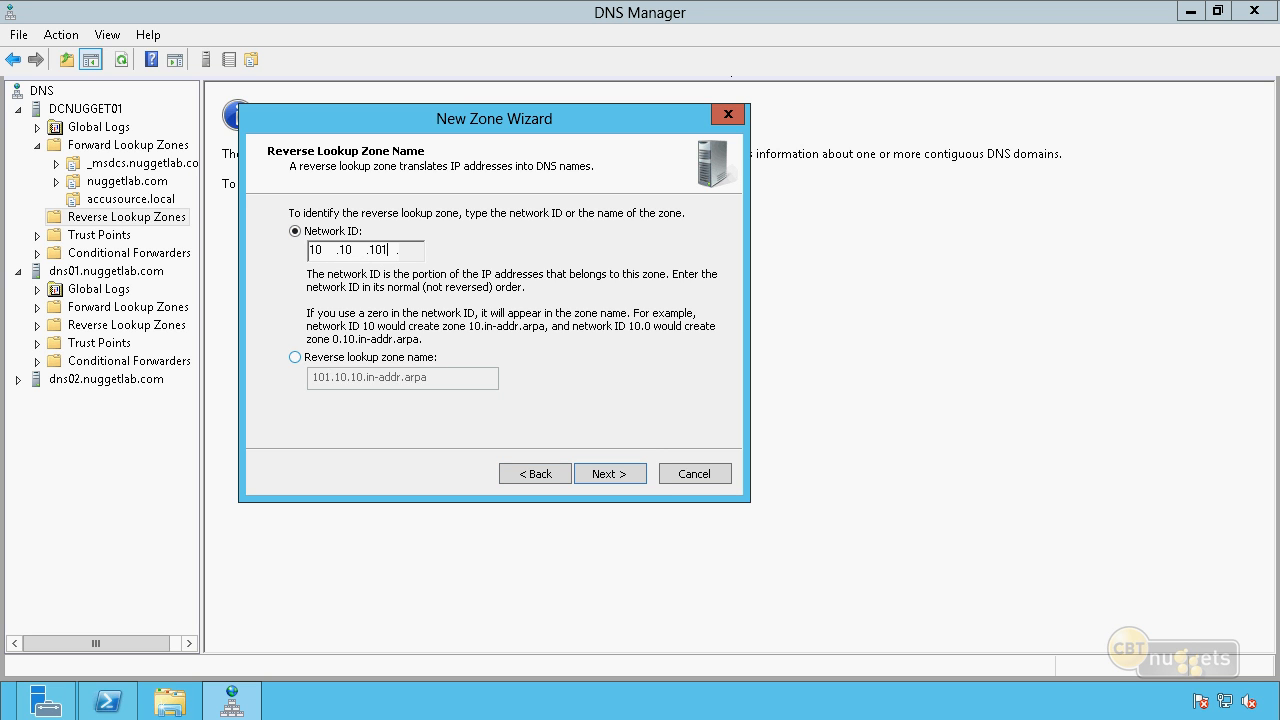
{"action": "key", "text": "BackSpace"}
{"action": "left_click", "coordinate": [624, 477]}
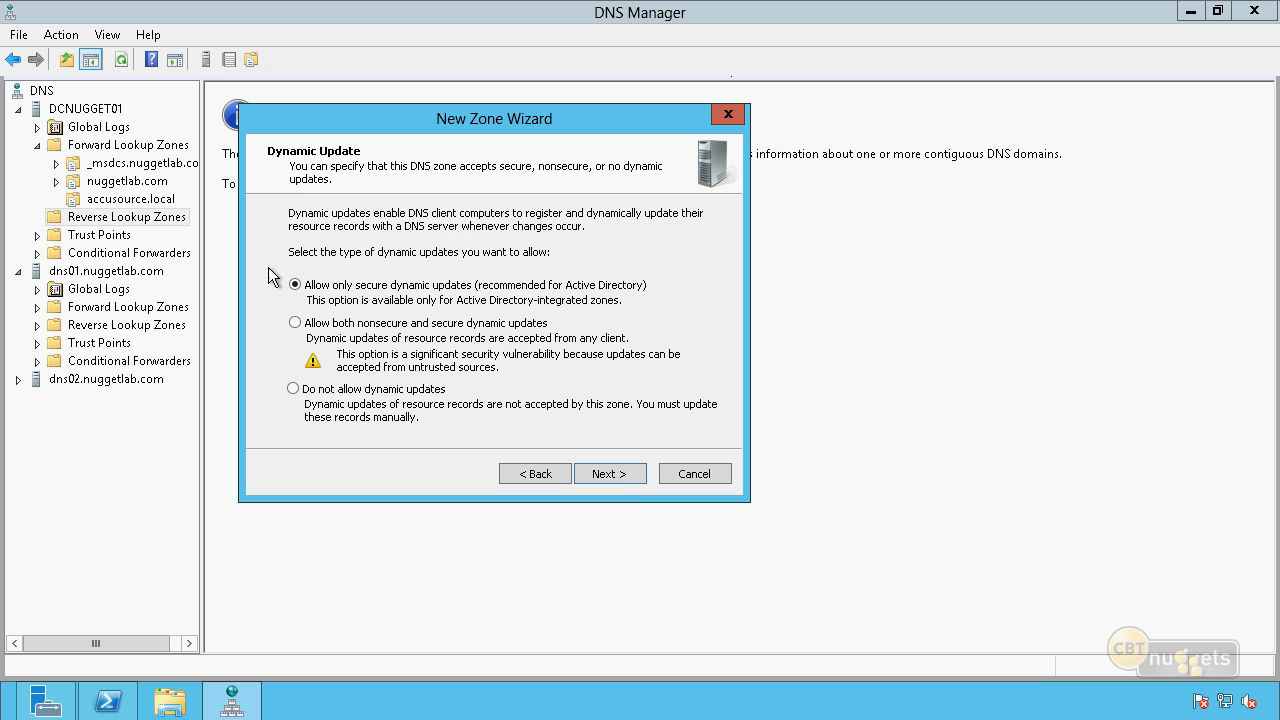
{"action": "left_click", "coordinate": [612, 477]}
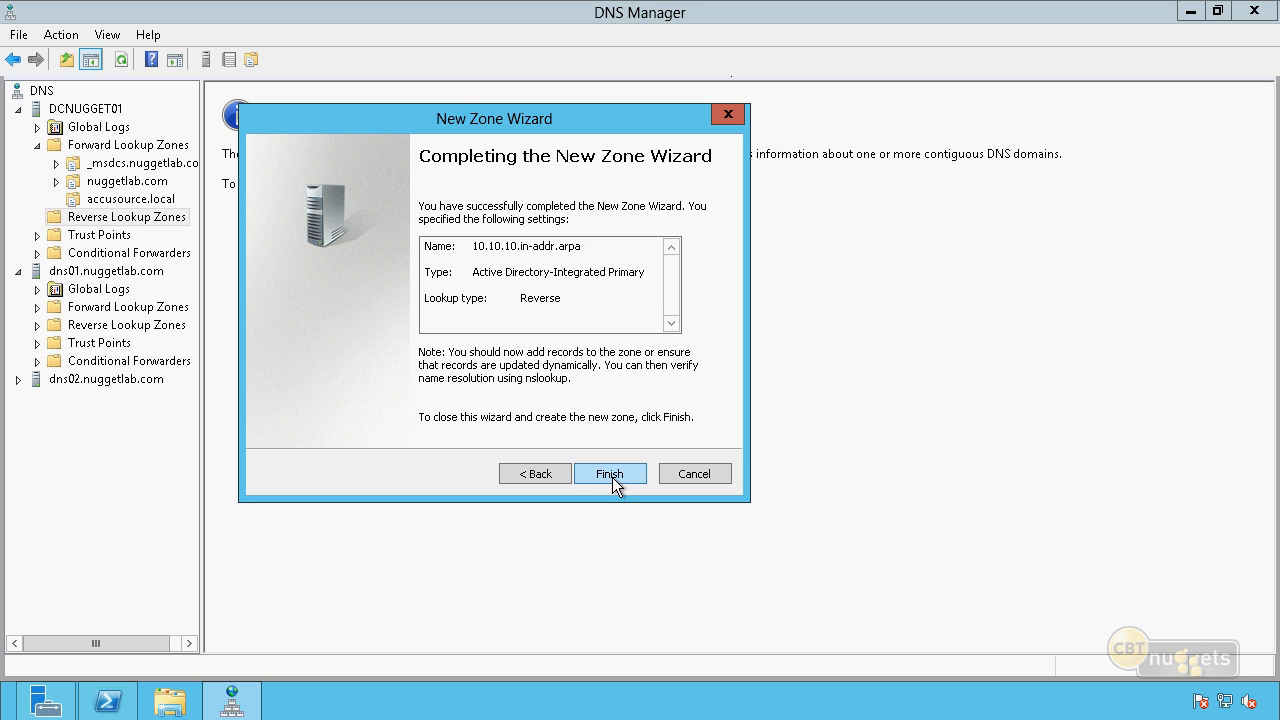
{"action": "left_click", "coordinate": [610, 474]}
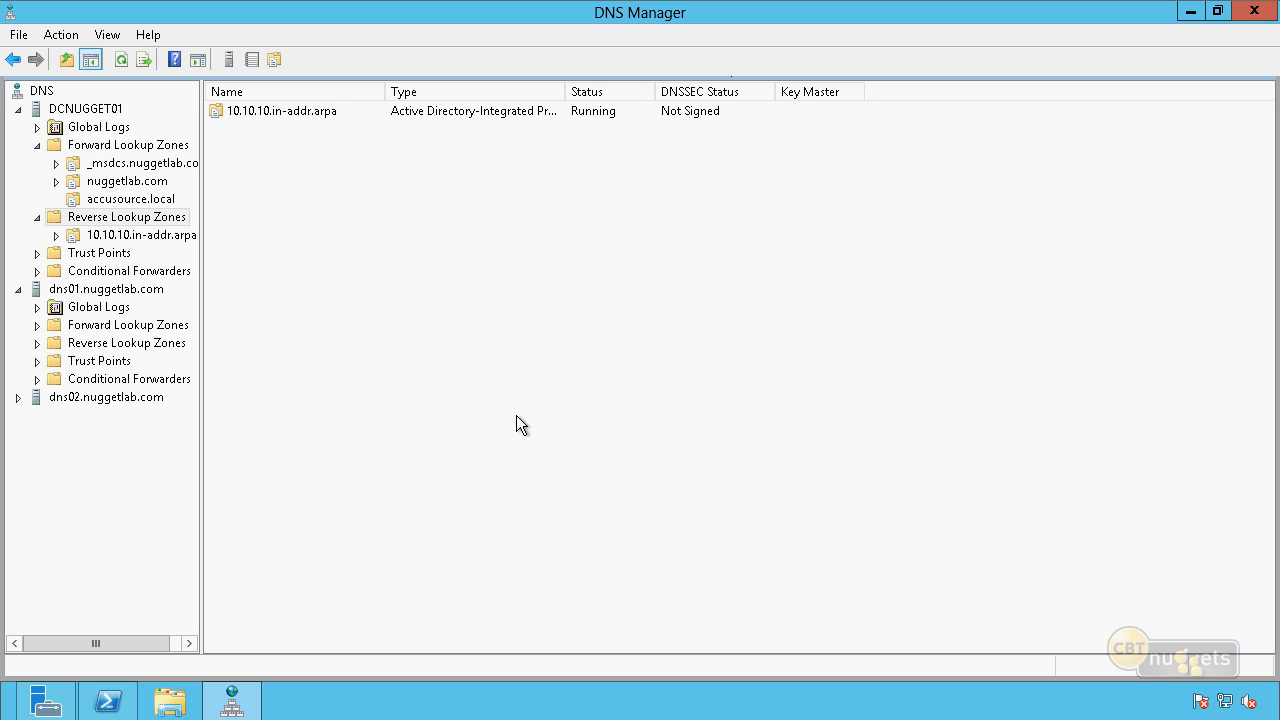
Examine the records in the new 10.10.10.in-addr.arpa zone and the host records in nuggetlab.com.
{"action": "left_click", "coordinate": [66, 235]}
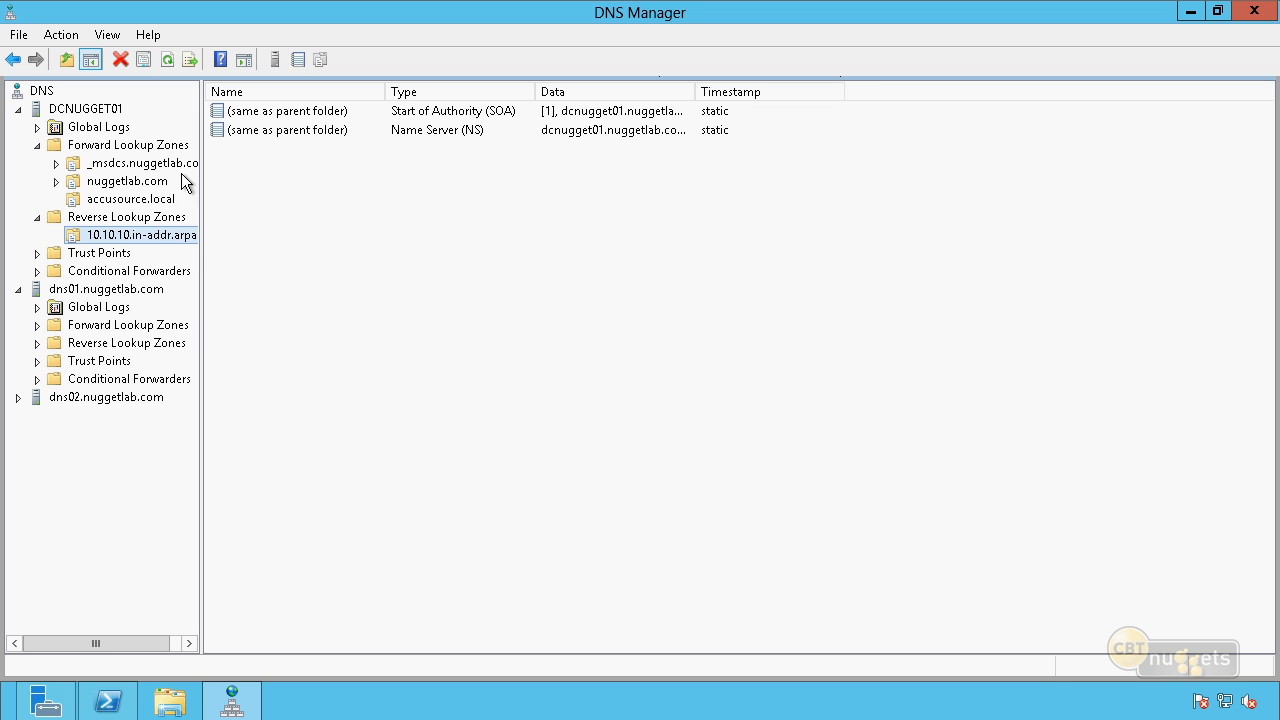
{"action": "left_click", "coordinate": [166, 199]}
{"action": "left_click", "coordinate": [163, 184]}
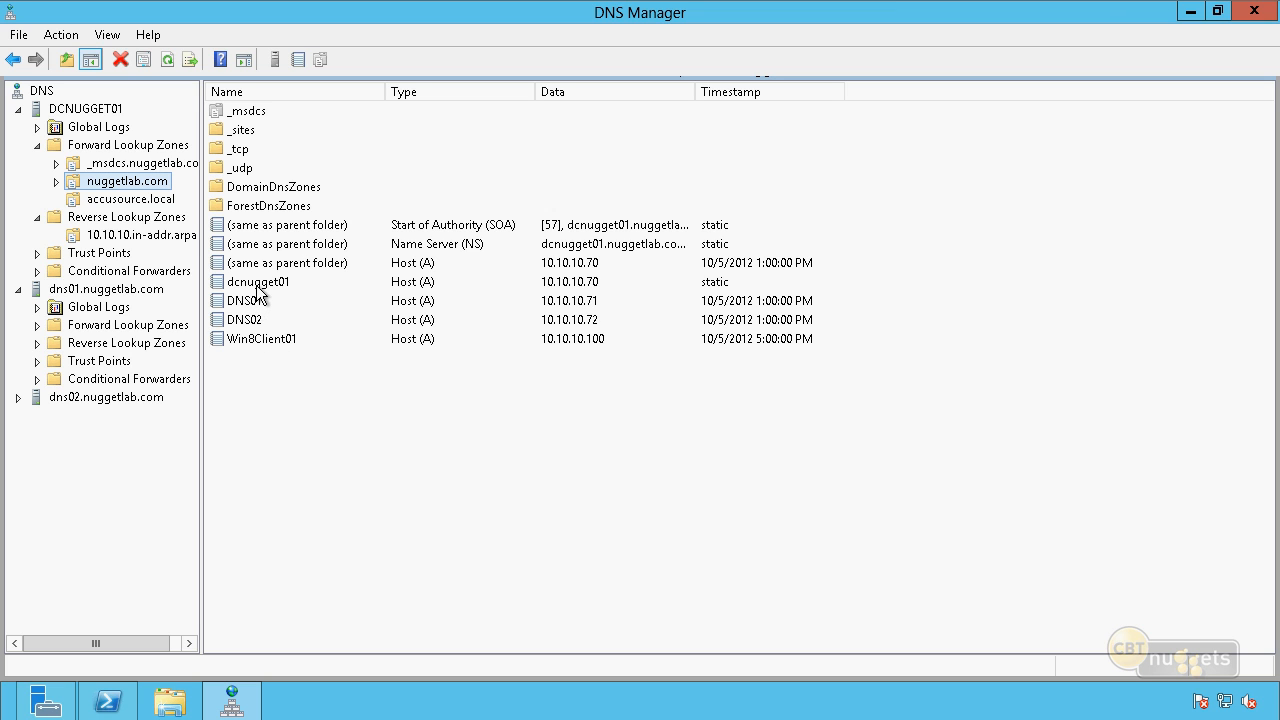
Enable updating of the associated pointer (PTR) record for the dcnugget01 host record and check the 10.10.10.in-addr.arpa zone.
{"action": "double_click", "coordinate": [257, 288]}
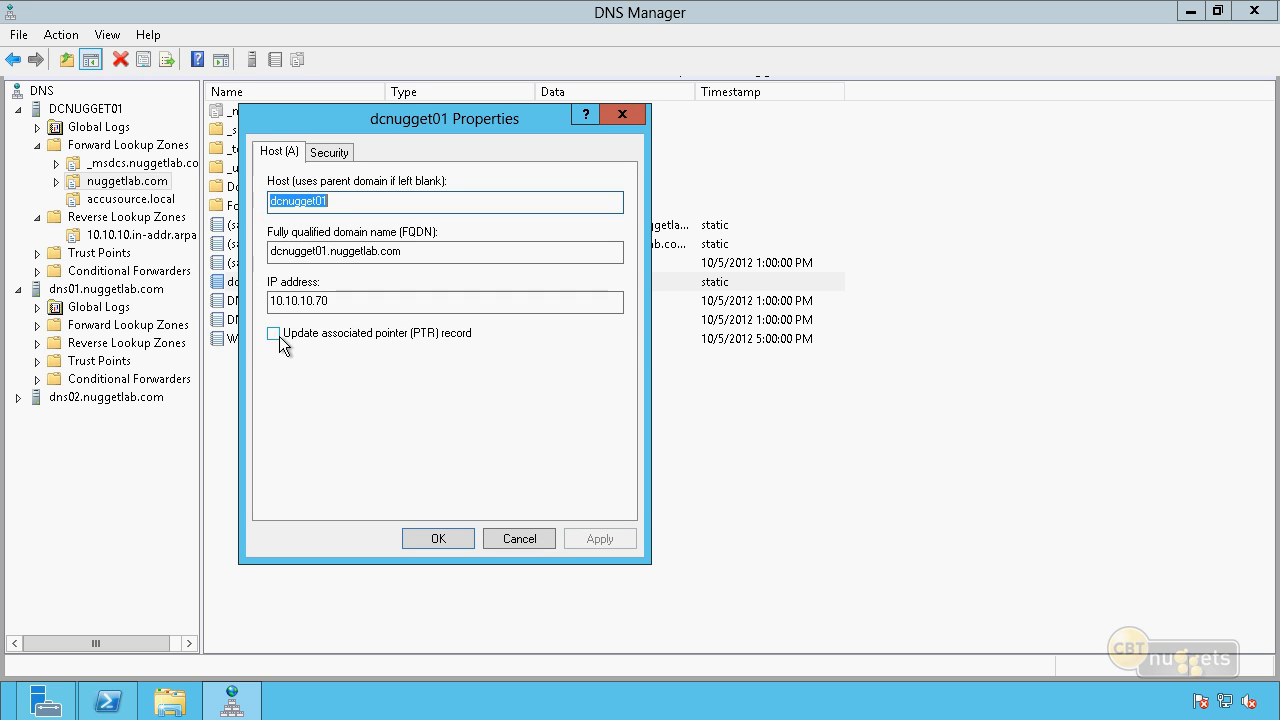
{"action": "left_click", "coordinate": [276, 334]}
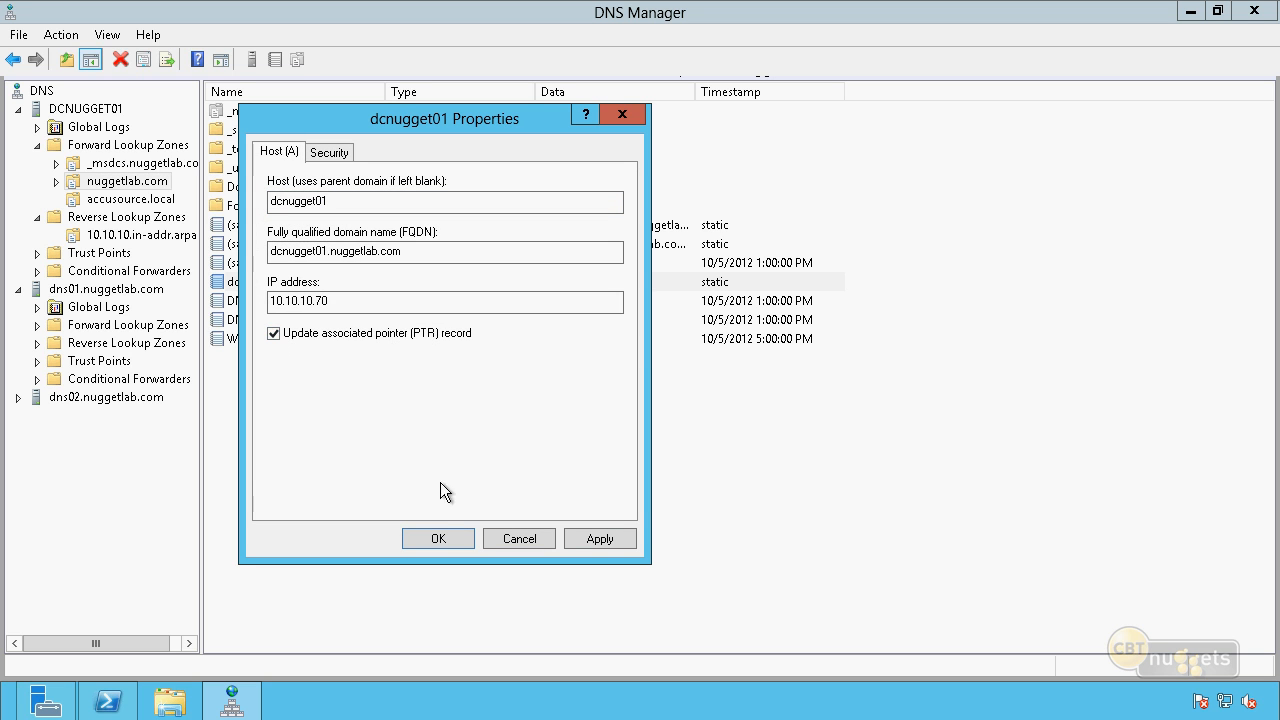
{"action": "left_click", "coordinate": [439, 538]}
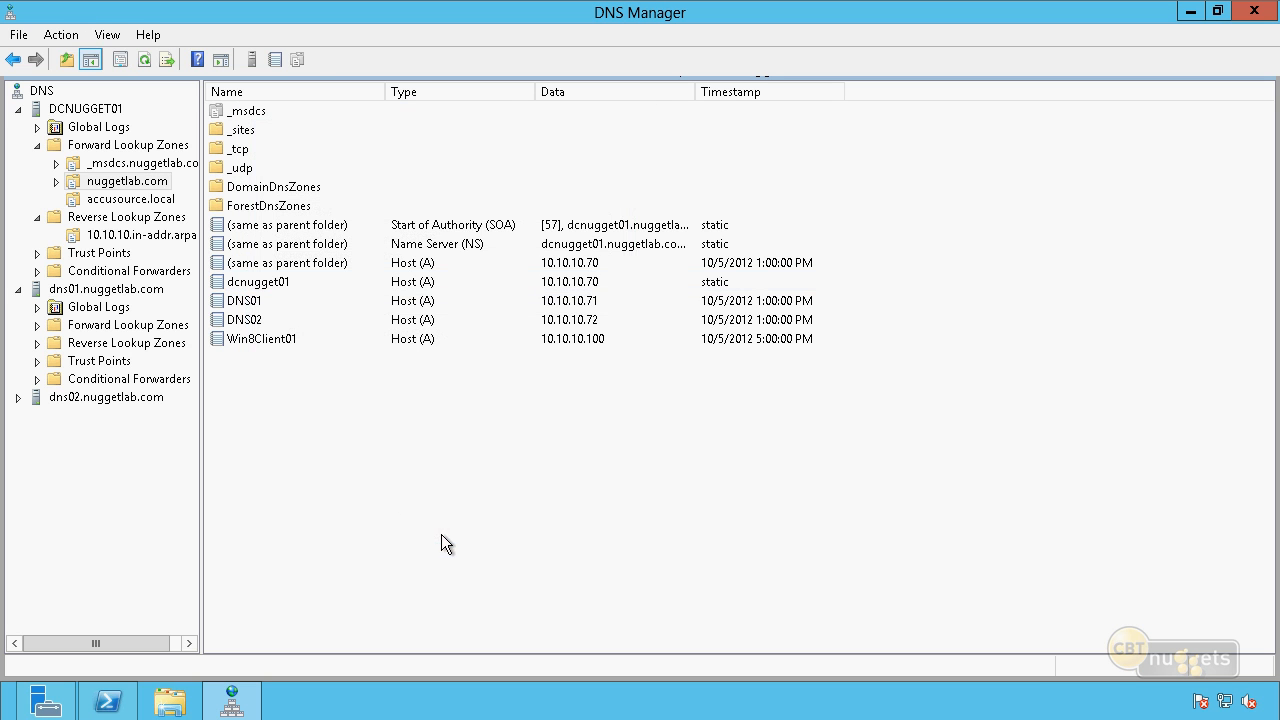
{"action": "left_click", "coordinate": [163, 236]}
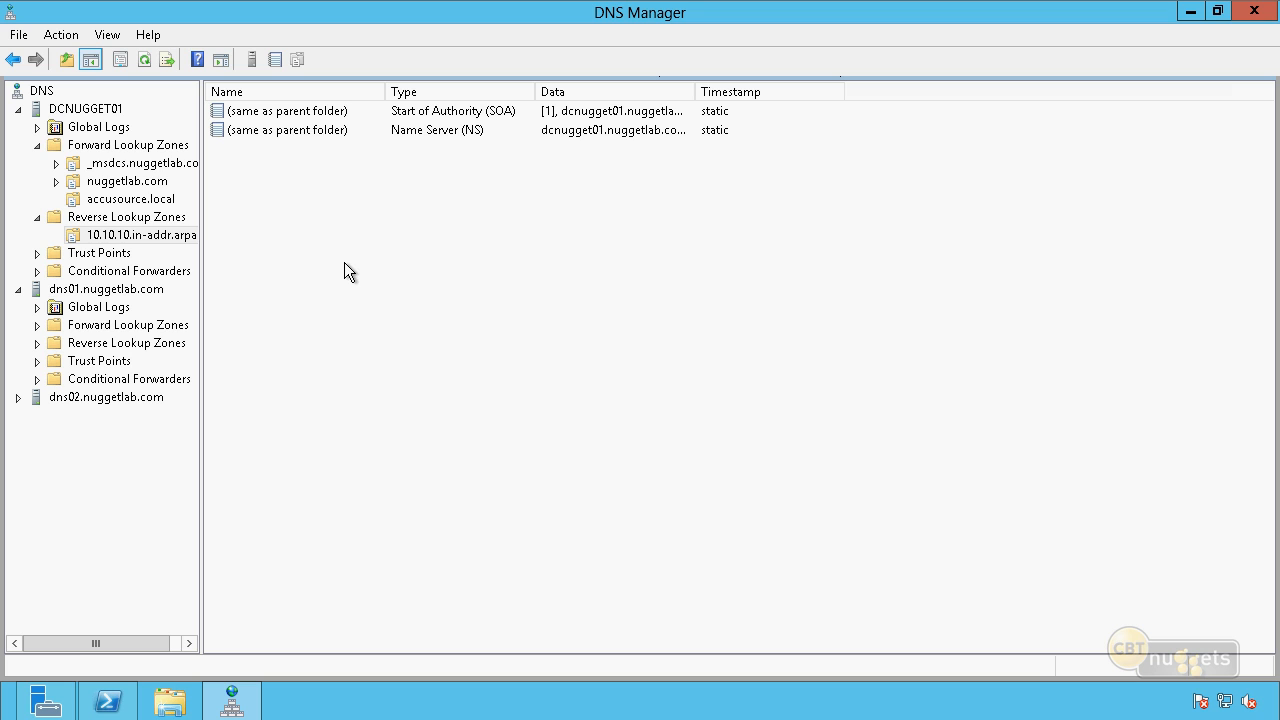
Try to register the server's DNS records with ipconfig /registerdns in a non-elevated Windows PowerShell session, and exit the session.
{"action": "left_click", "coordinate": [108, 700]}
{"action": "left_click", "coordinate": [436, 330]}
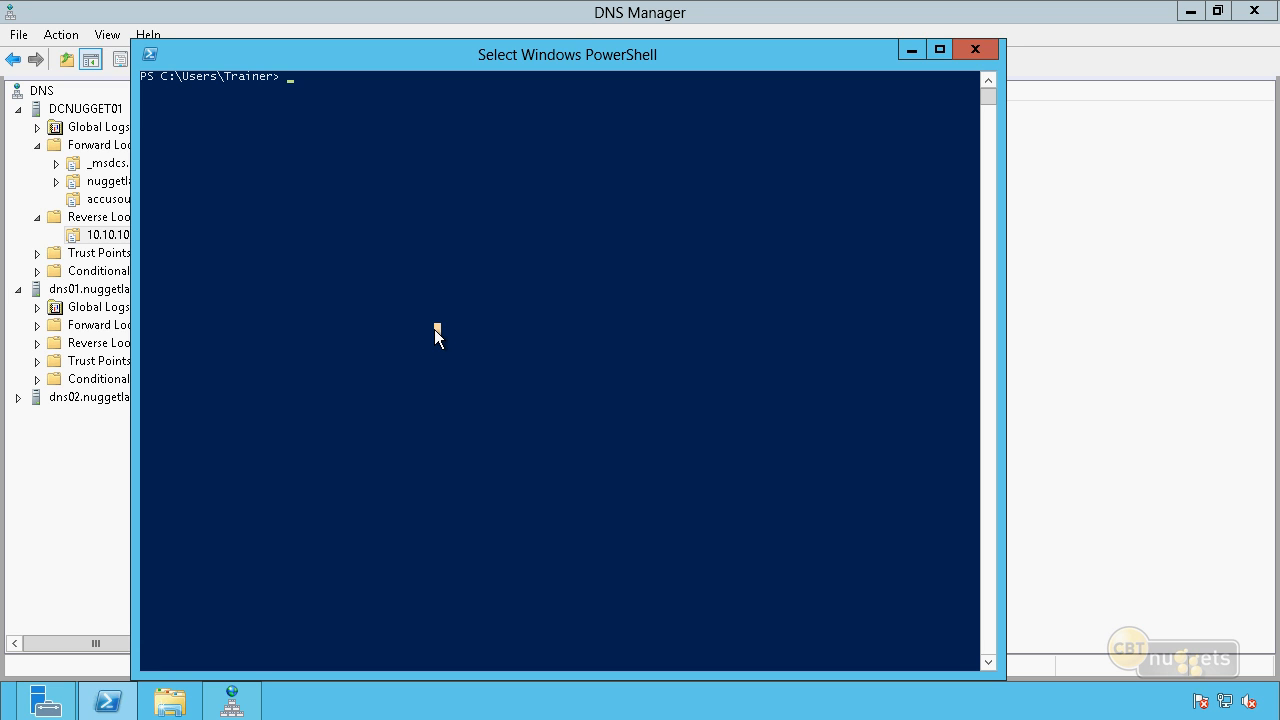
{"action": "type", "text": "ipconfig /"}
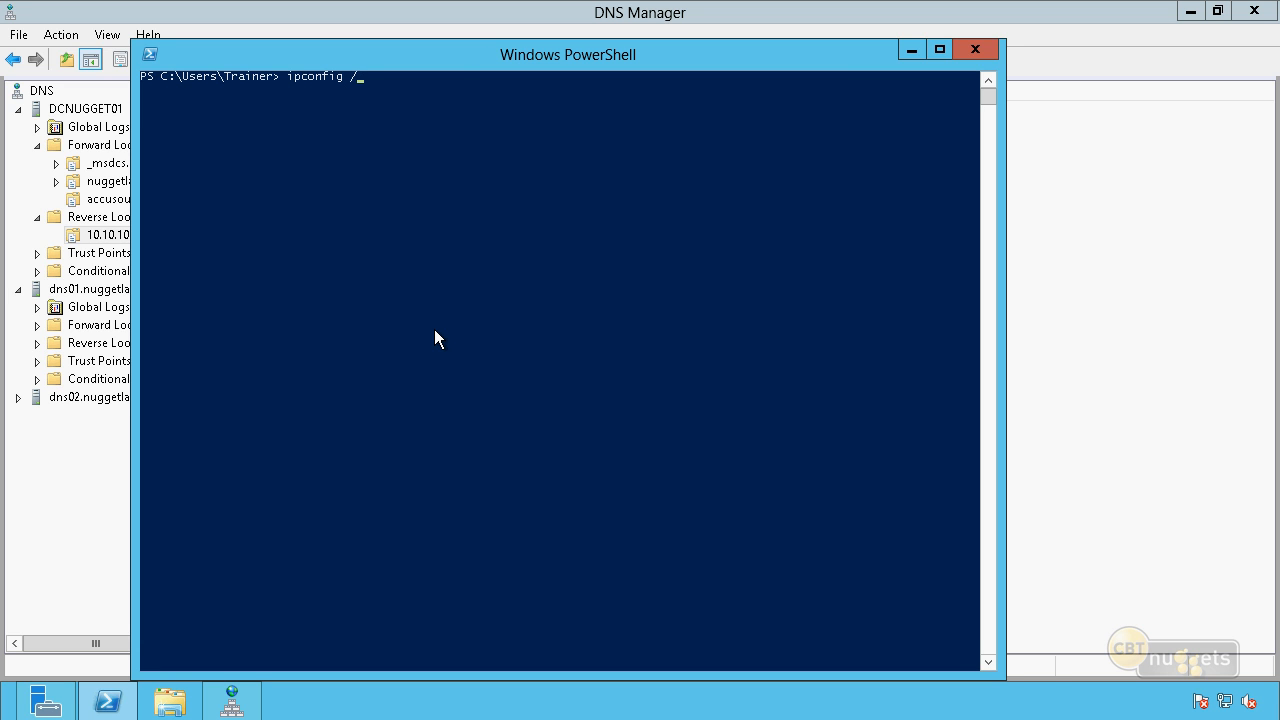
{"action": "type", "text": "registerdns"}
{"action": "key", "text": "Return"}
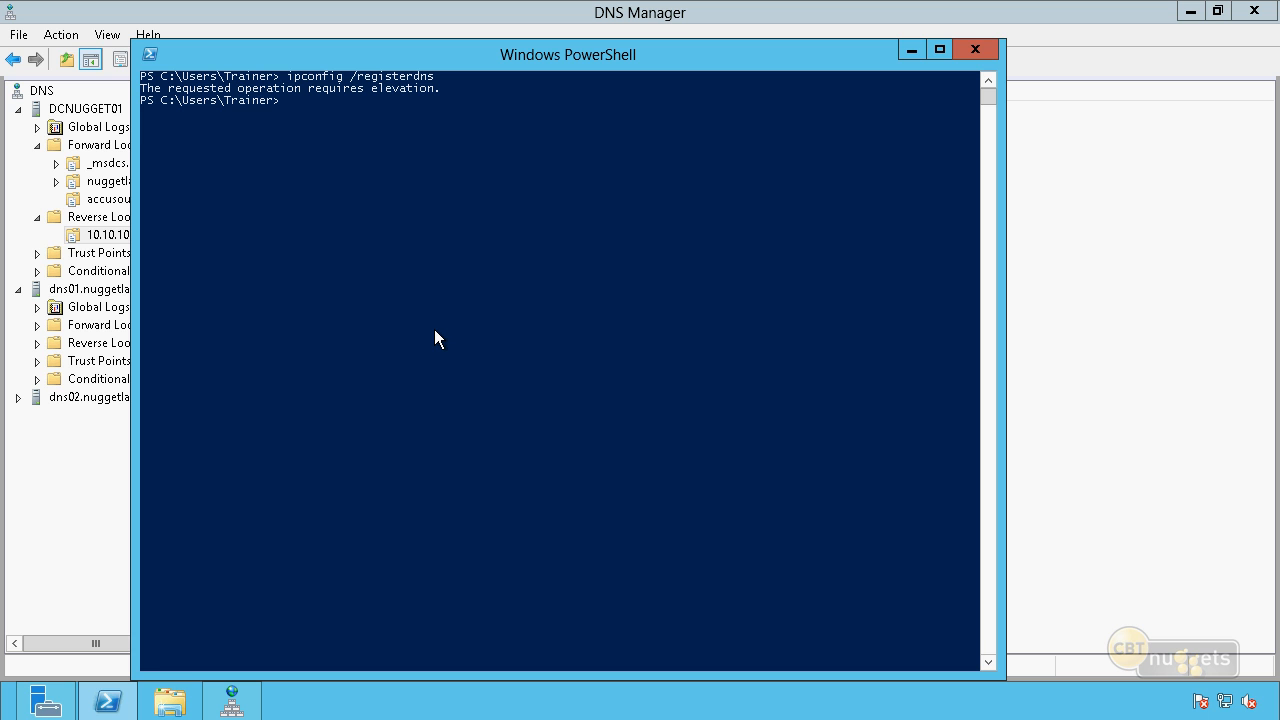
{"action": "type", "text": "exit"}
{"action": "key", "text": "Return"}
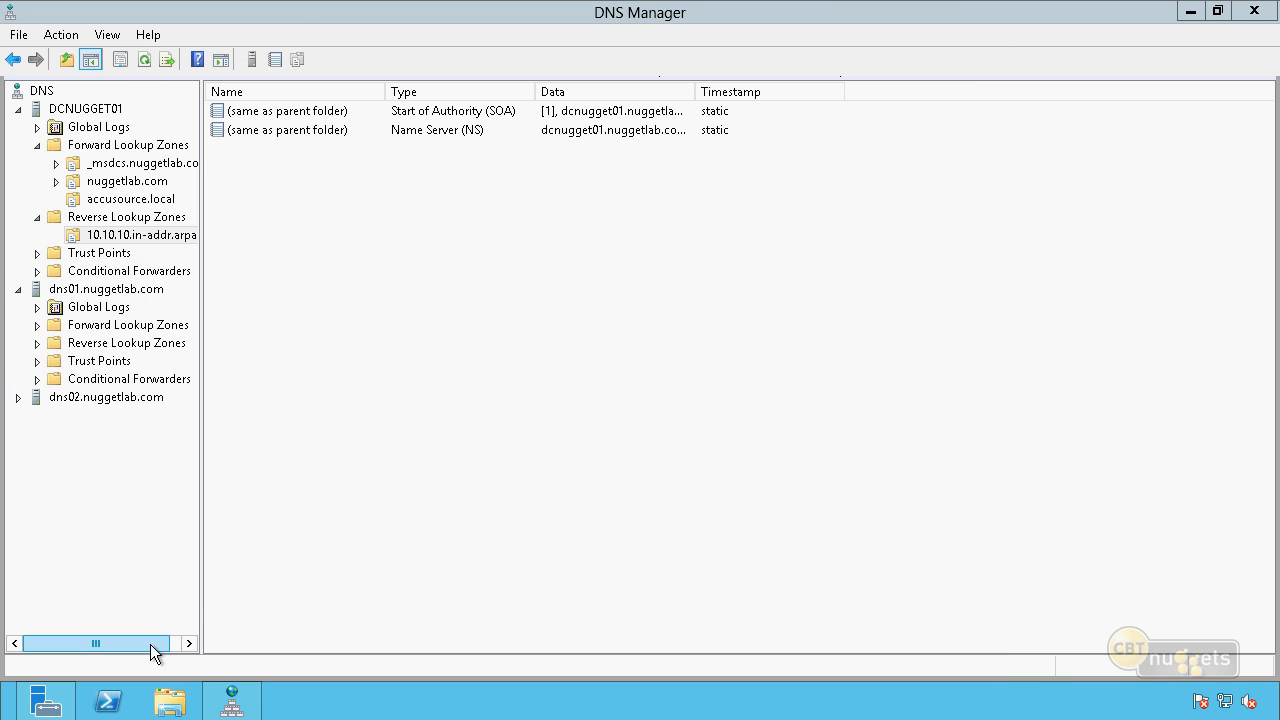
Start Windows PowerShell as administrator, allow the elevation, and run ipconfig /registerdns to register the server's DNS records.
{"action": "right_click", "coordinate": [108, 703]}
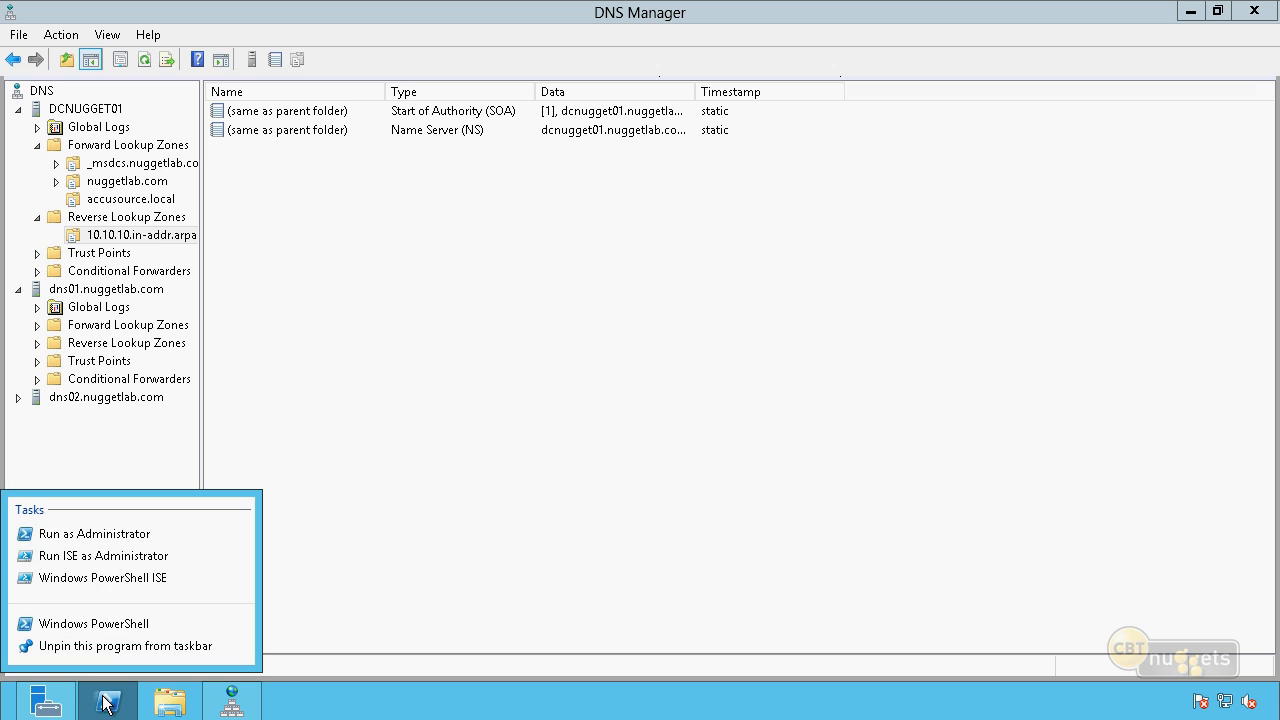
{"action": "left_click", "coordinate": [117, 535]}
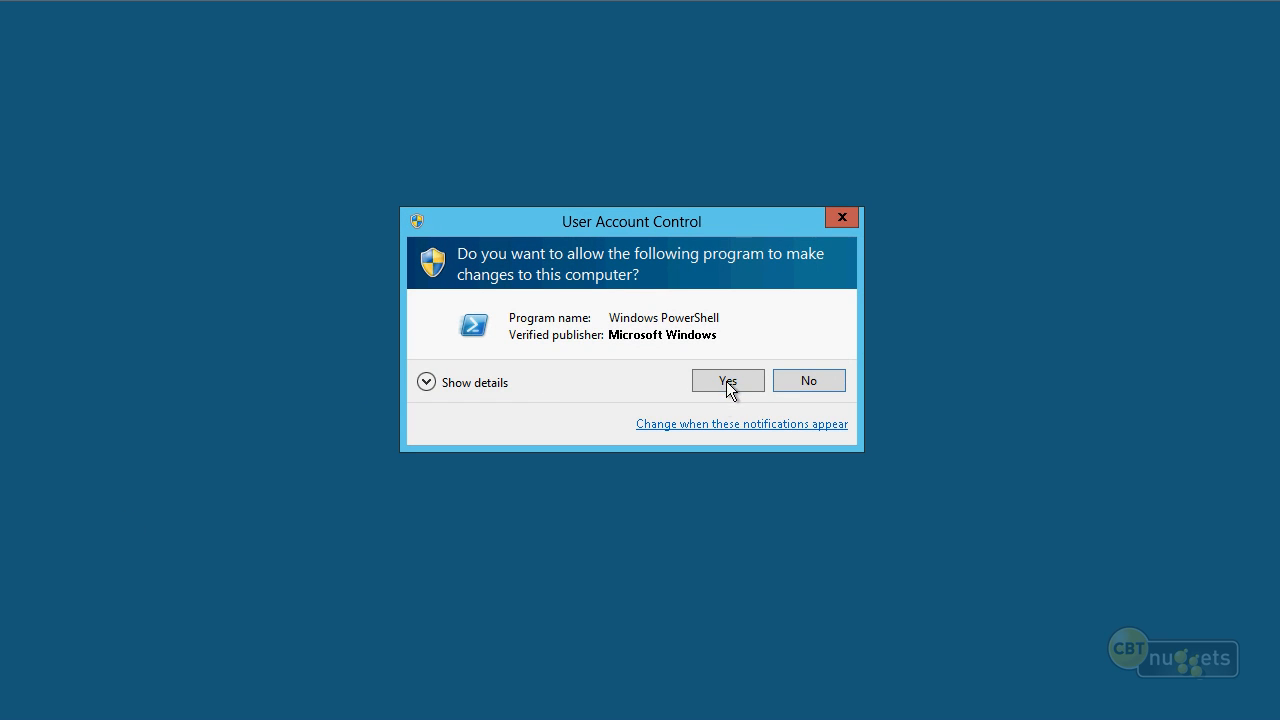
{"action": "left_click", "coordinate": [728, 381]}
{"action": "left_click", "coordinate": [527, 185]}
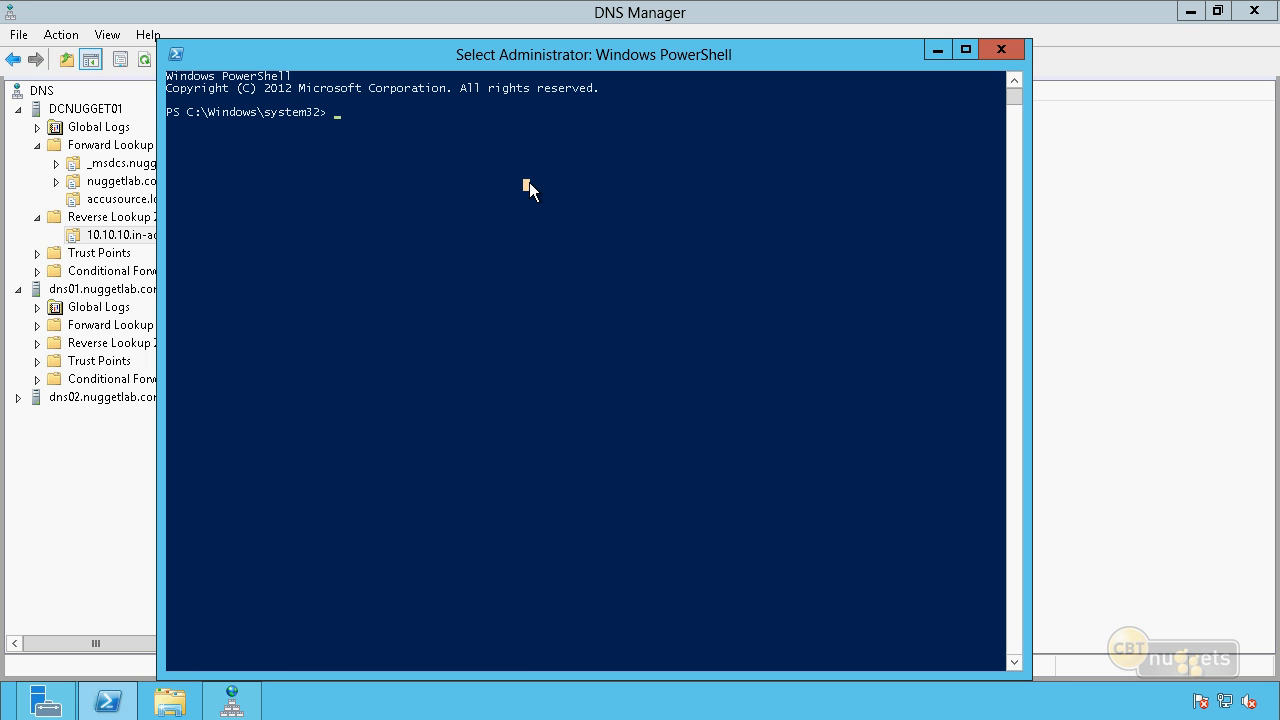
{"action": "type", "text": "ipconfig /registerdns"}
{"action": "key", "text": "Return"}
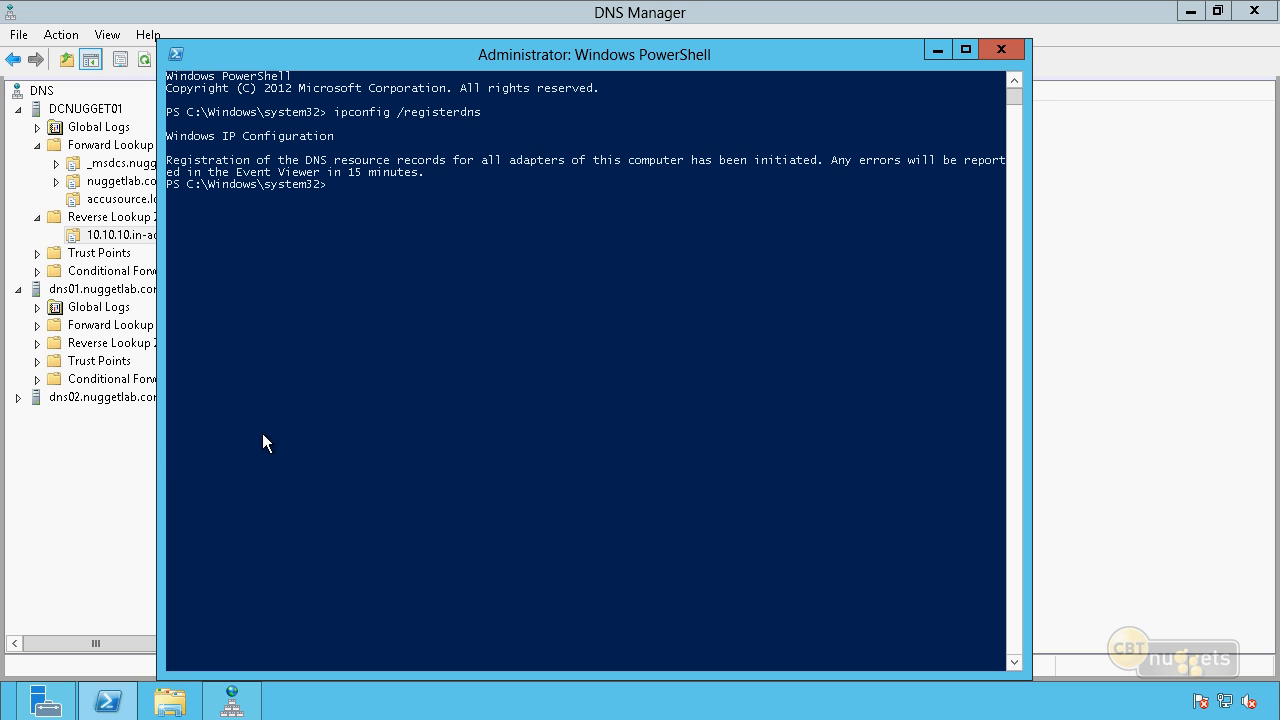
Switch back to DNS Manager, refresh the 10.10.10.in-addr.arpa zone, and select the pointer record for 10.10.10.70.
{"action": "left_click", "coordinate": [119, 238]}
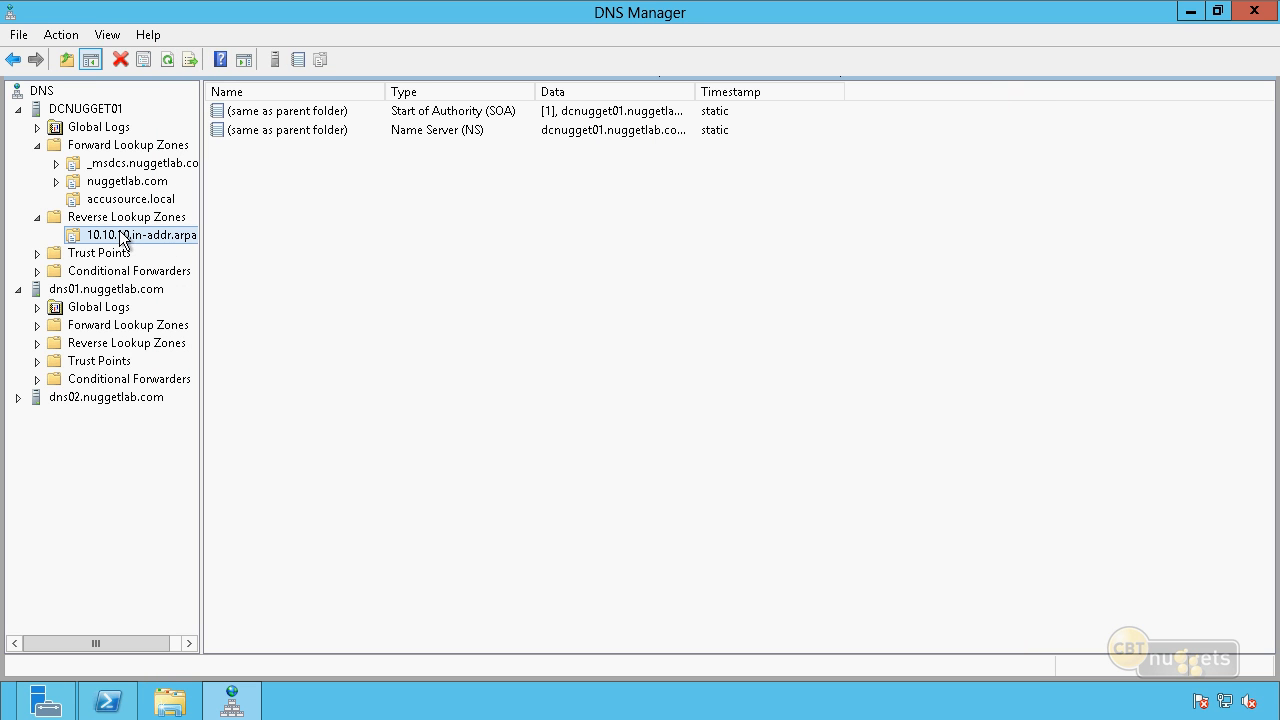
{"action": "key", "text": "F5"}
{"action": "left_click", "coordinate": [290, 151]}
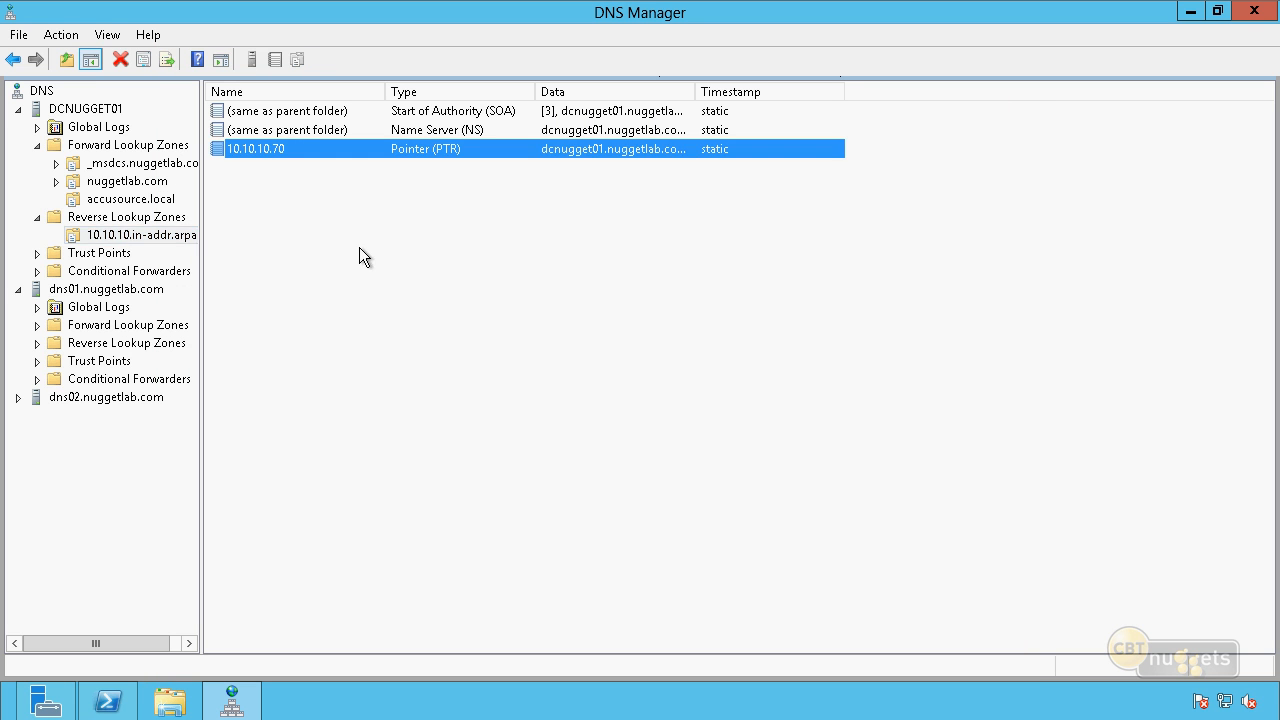
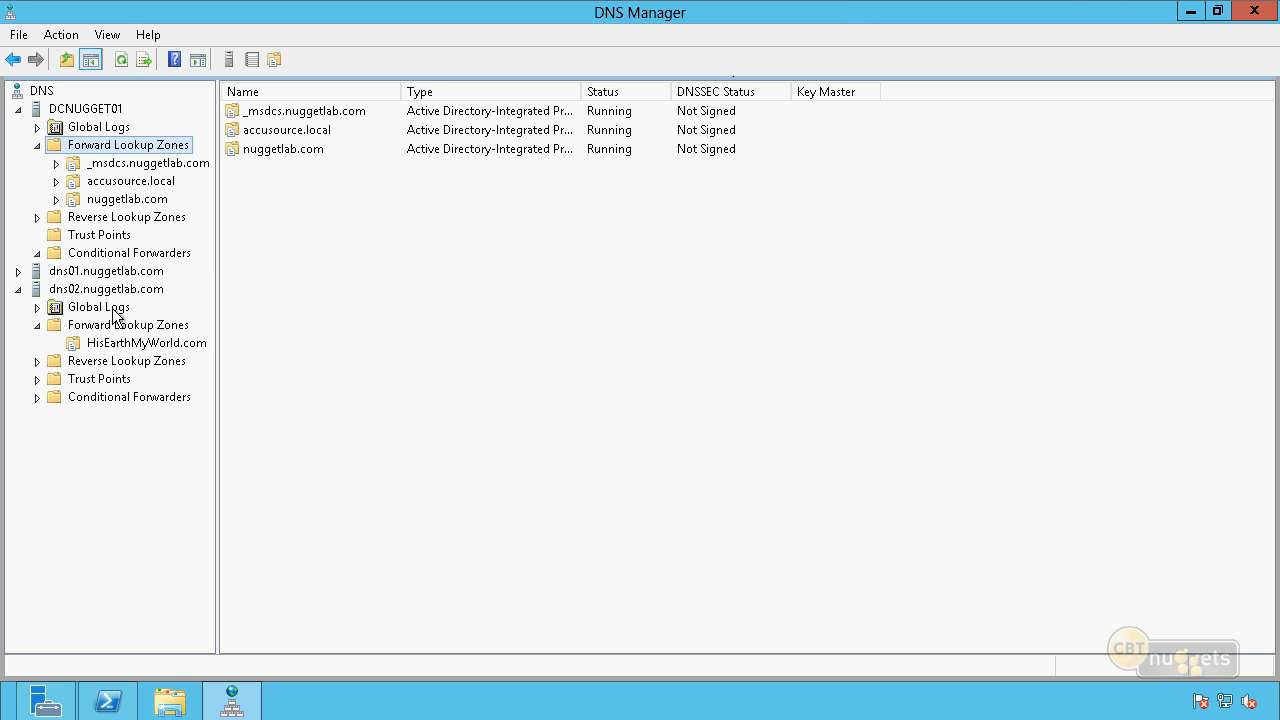
Start a new Active Directory-stored forward stub zone named HisEarthMyWorld.com on DCNUGGET01, keeping the default replication scope.
{"action": "right_click", "coordinate": [124, 151]}
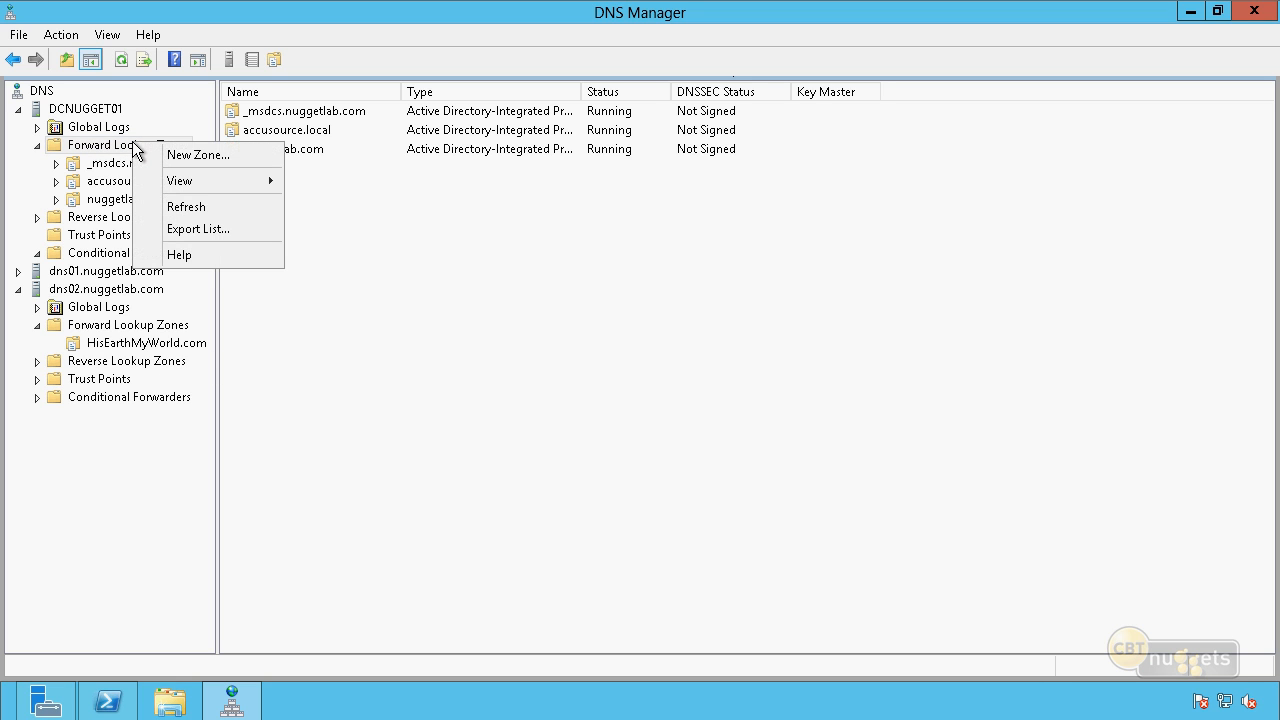
{"action": "left_click", "coordinate": [170, 160]}
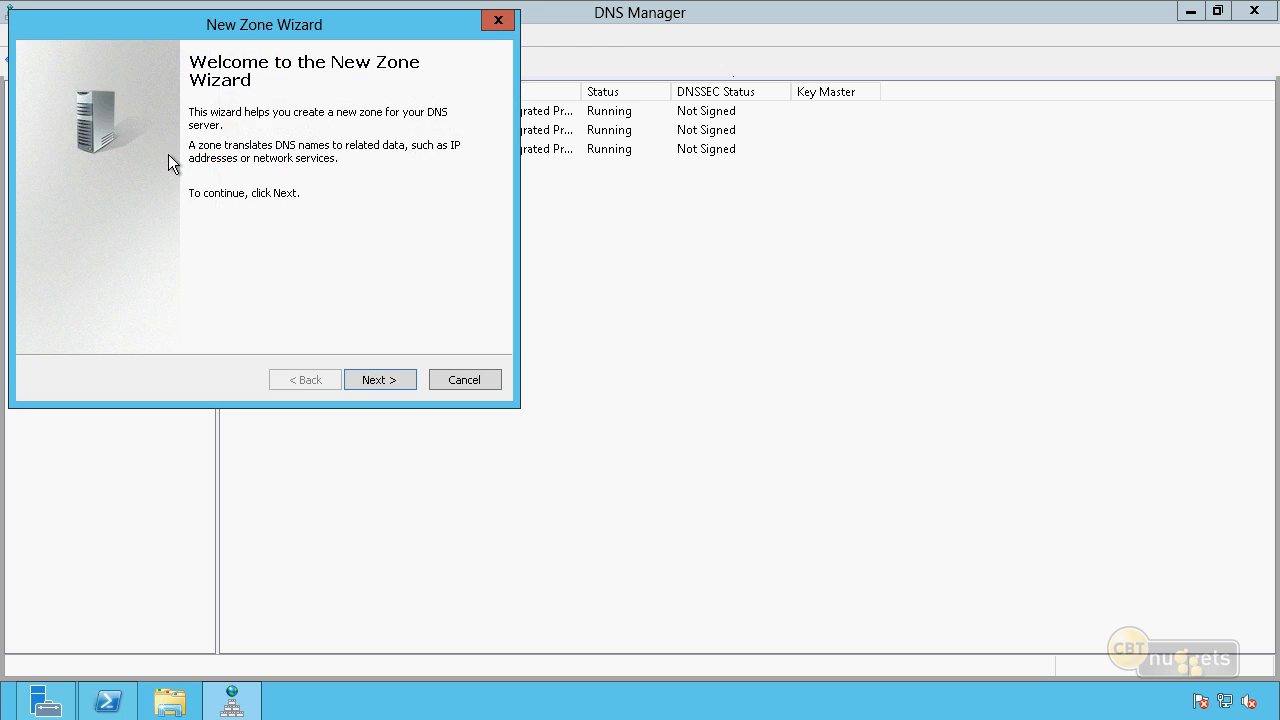
{"action": "key", "text": "Return"}
{"action": "key", "text": "Down"}
{"action": "key", "text": "Down"}
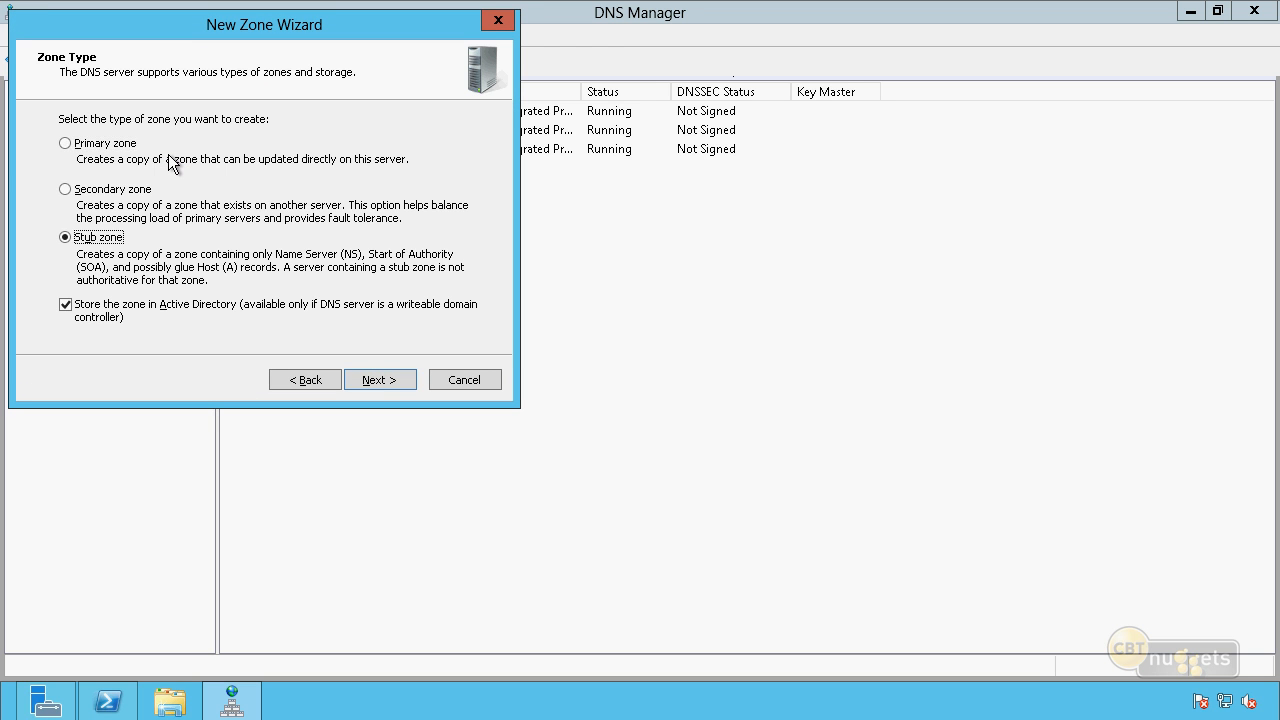
{"action": "key", "text": "Return"}
{"action": "key", "text": "Return"}
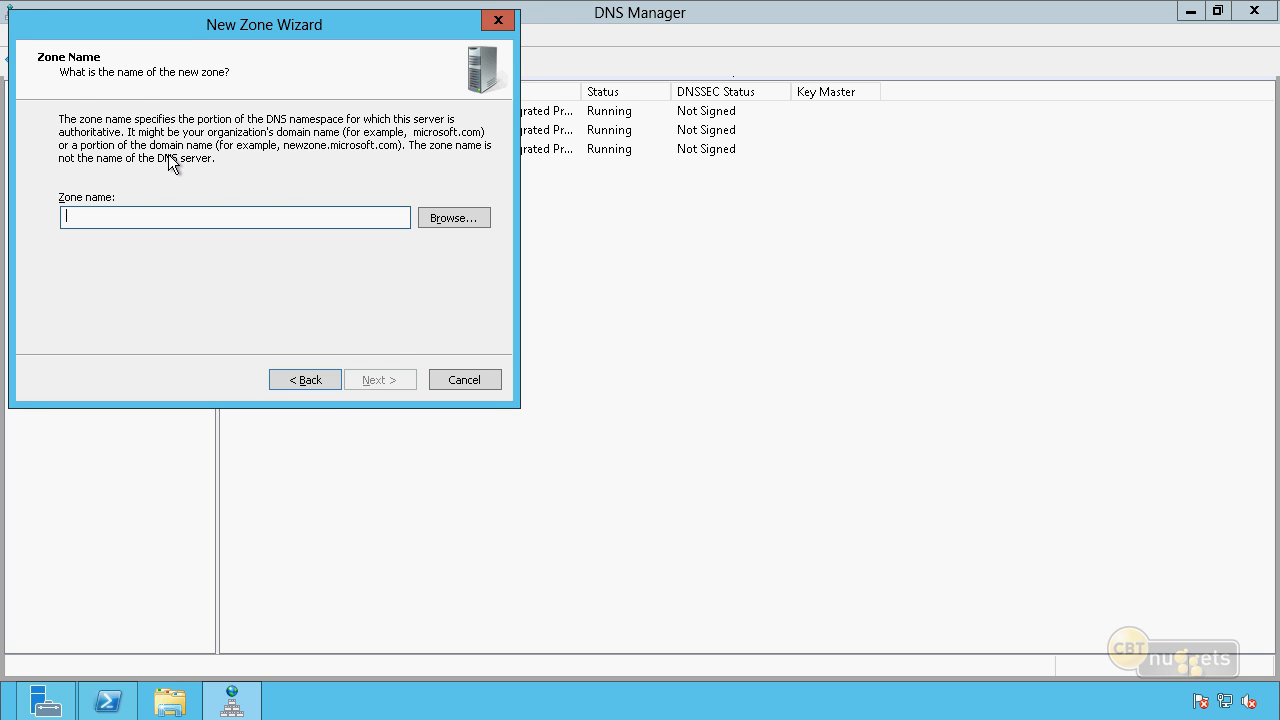
{"action": "type", "text": "His"}
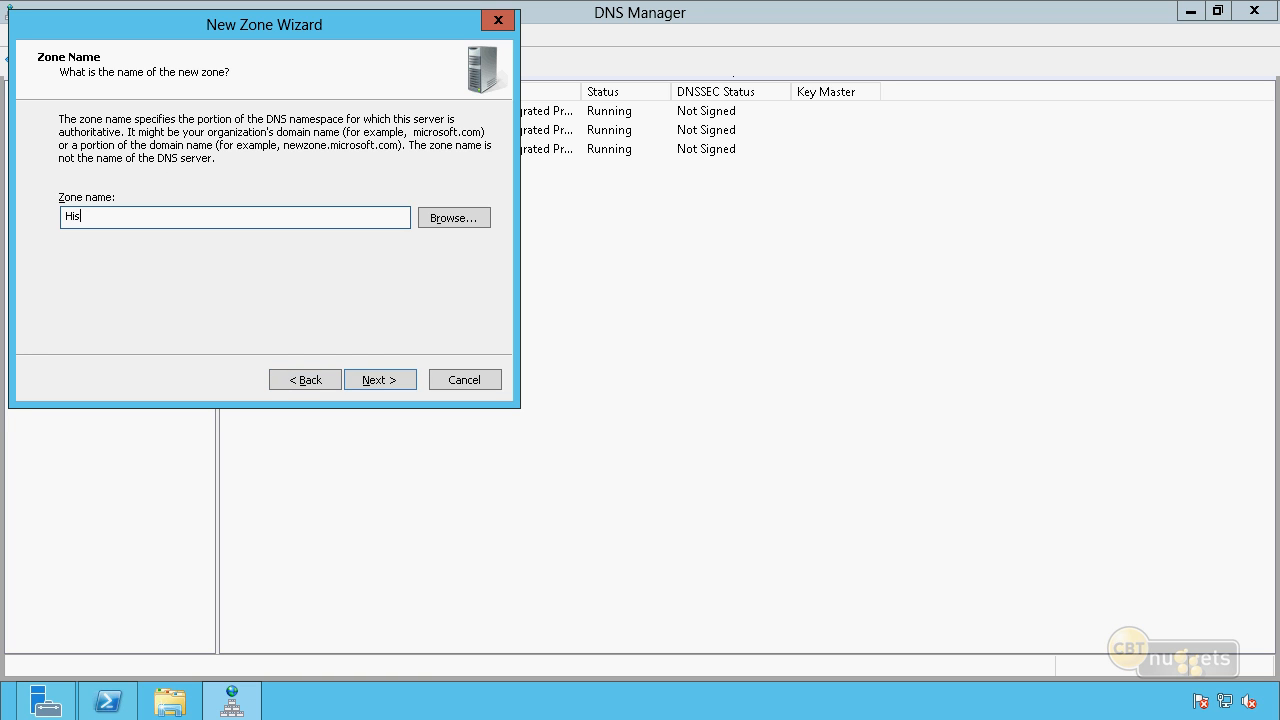
{"action": "type", "text": "EarthMyWorld.com"}
{"action": "key", "text": "Return"}
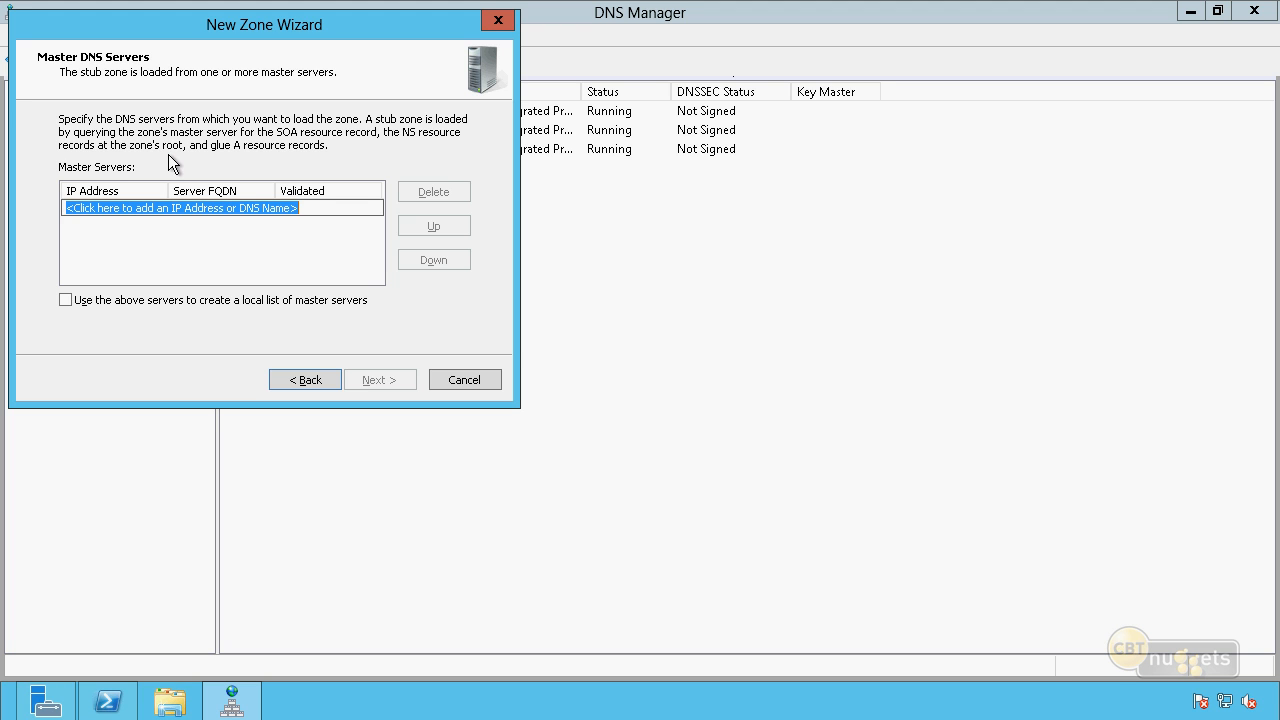
Add 10.10.10.72 as the stub zone's master DNS server and finish creating the zone.
{"action": "type", "text": "10.10.10.72"}
{"action": "key", "text": "Tab"}
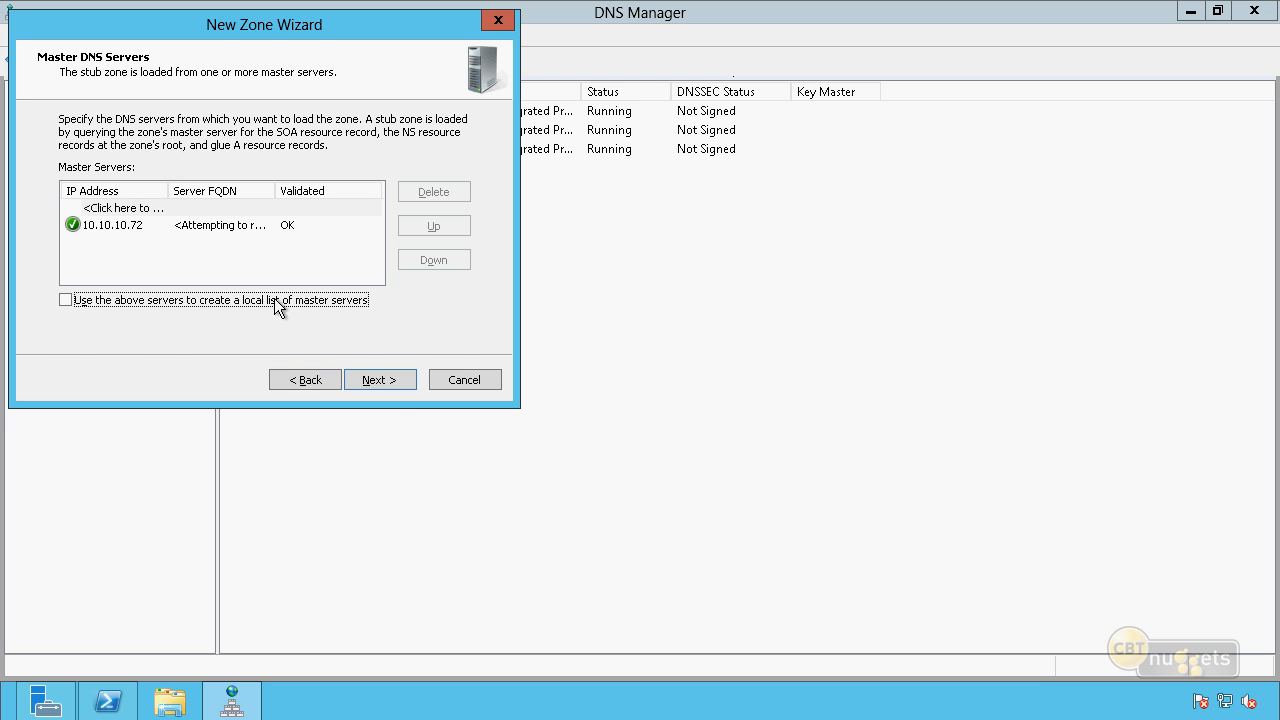
{"action": "left_click", "coordinate": [384, 382]}
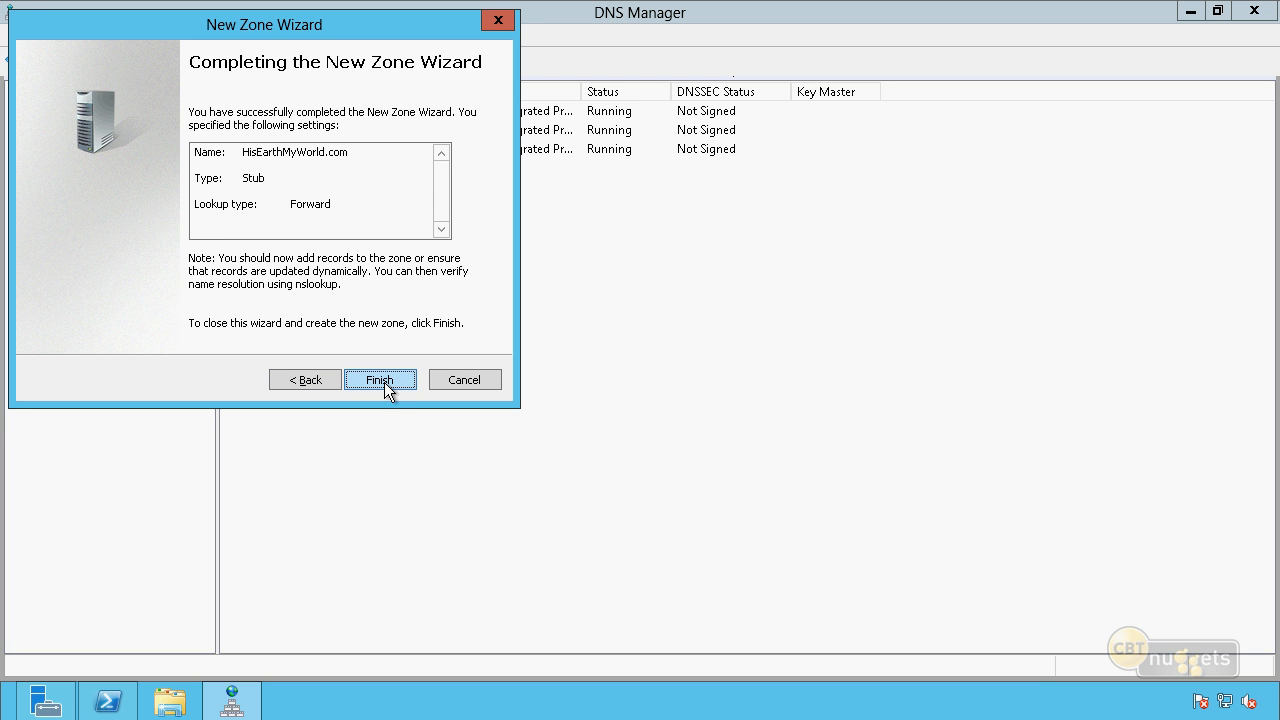
{"action": "left_click", "coordinate": [381, 380]}
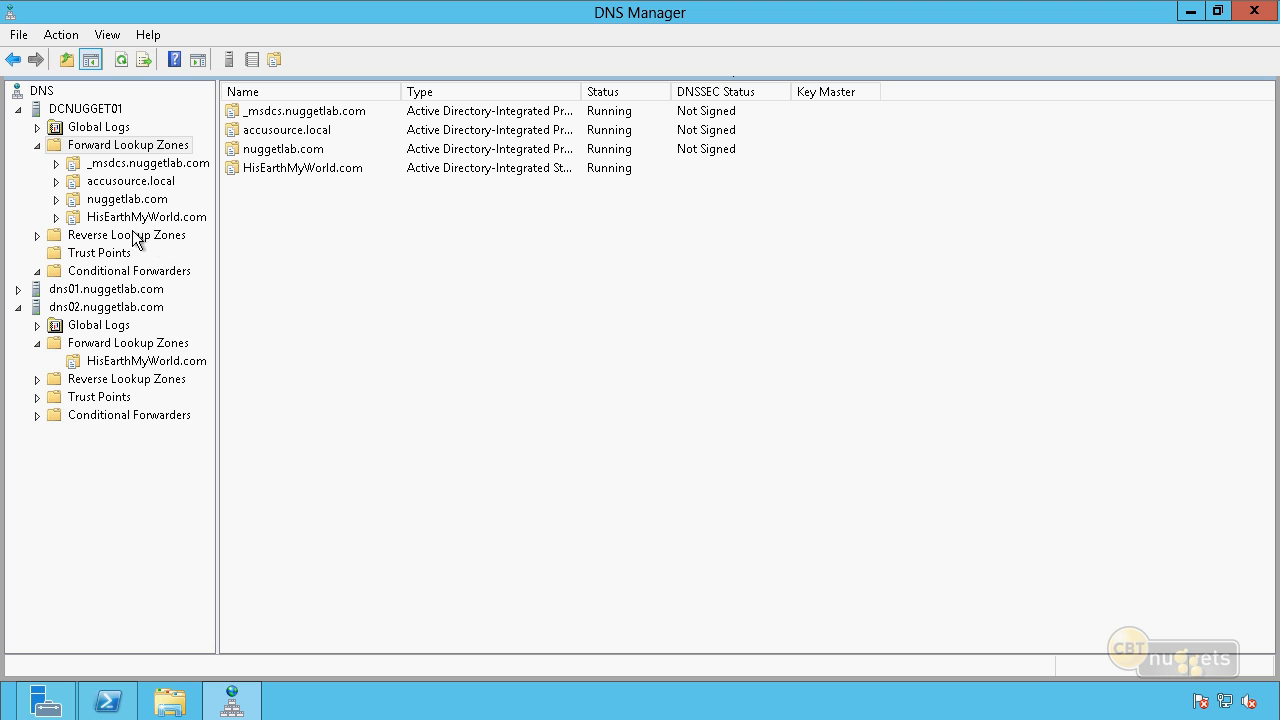
Transfer the HisEarthMyWorld.com stub zone on DCNUGGET01 from its master and refresh the zone.
{"action": "left_click", "coordinate": [125, 221]}
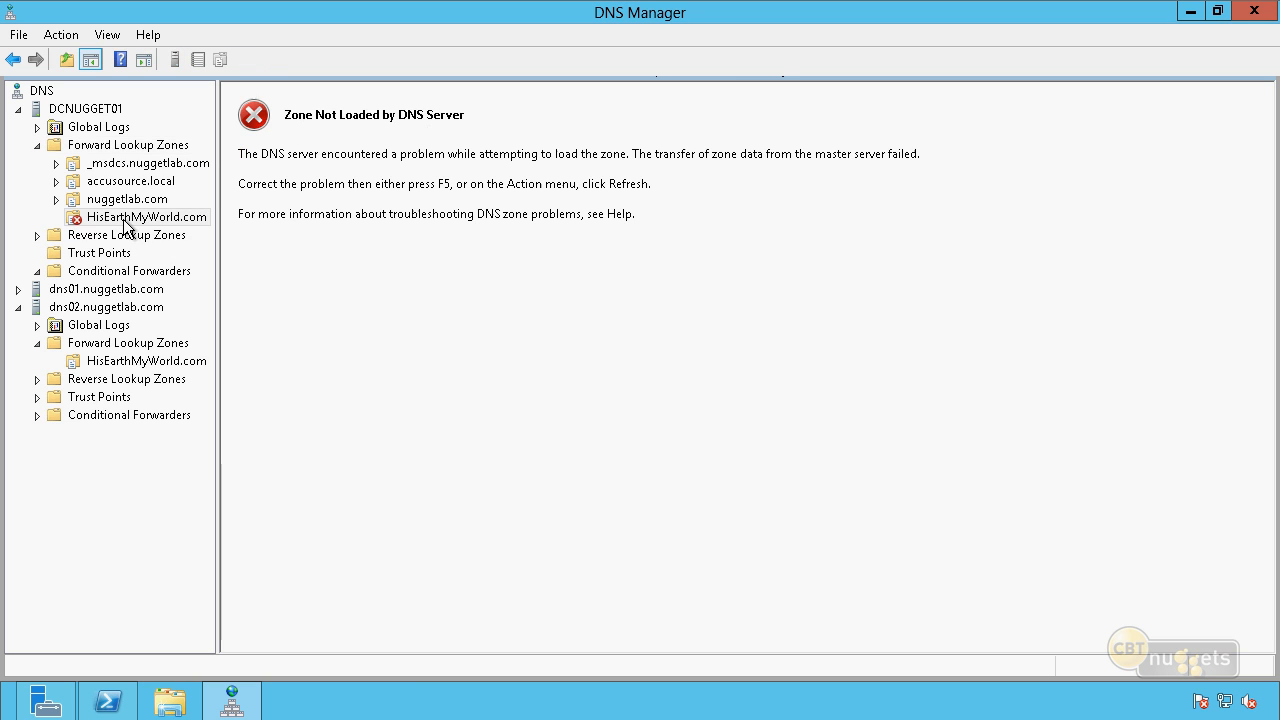
{"action": "left_click", "coordinate": [124, 225]}
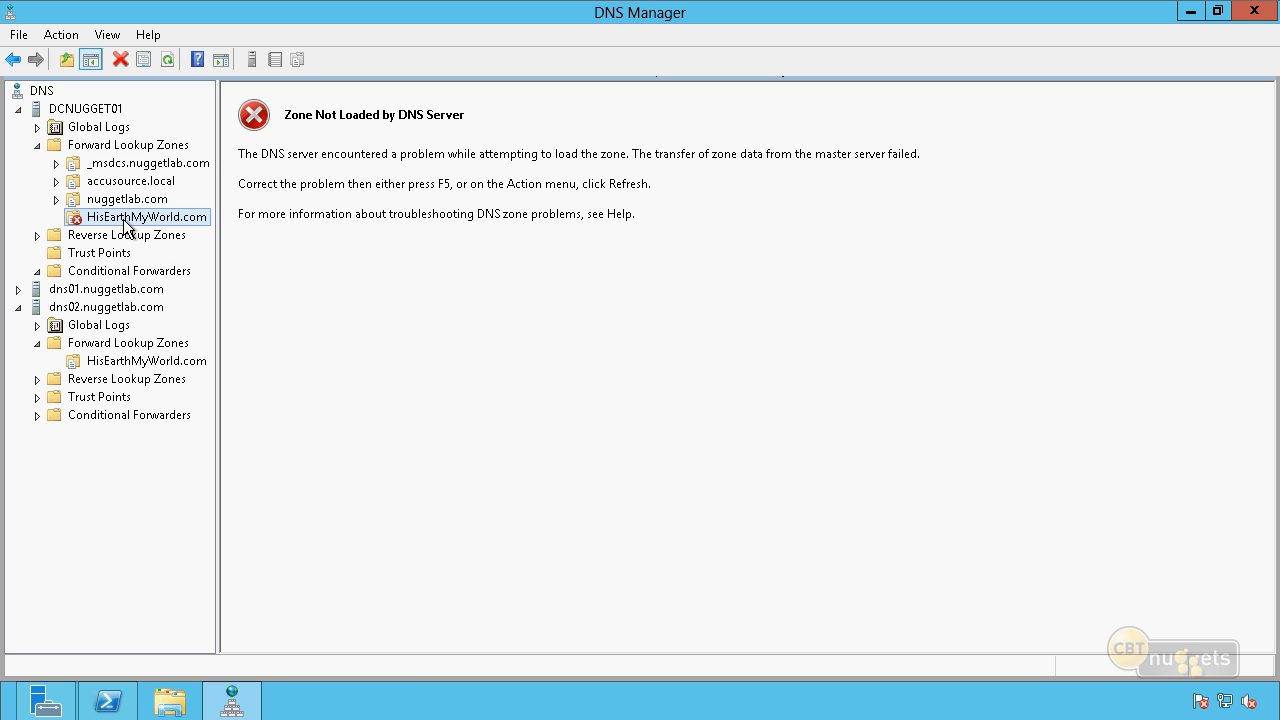
{"action": "right_click", "coordinate": [125, 226]}
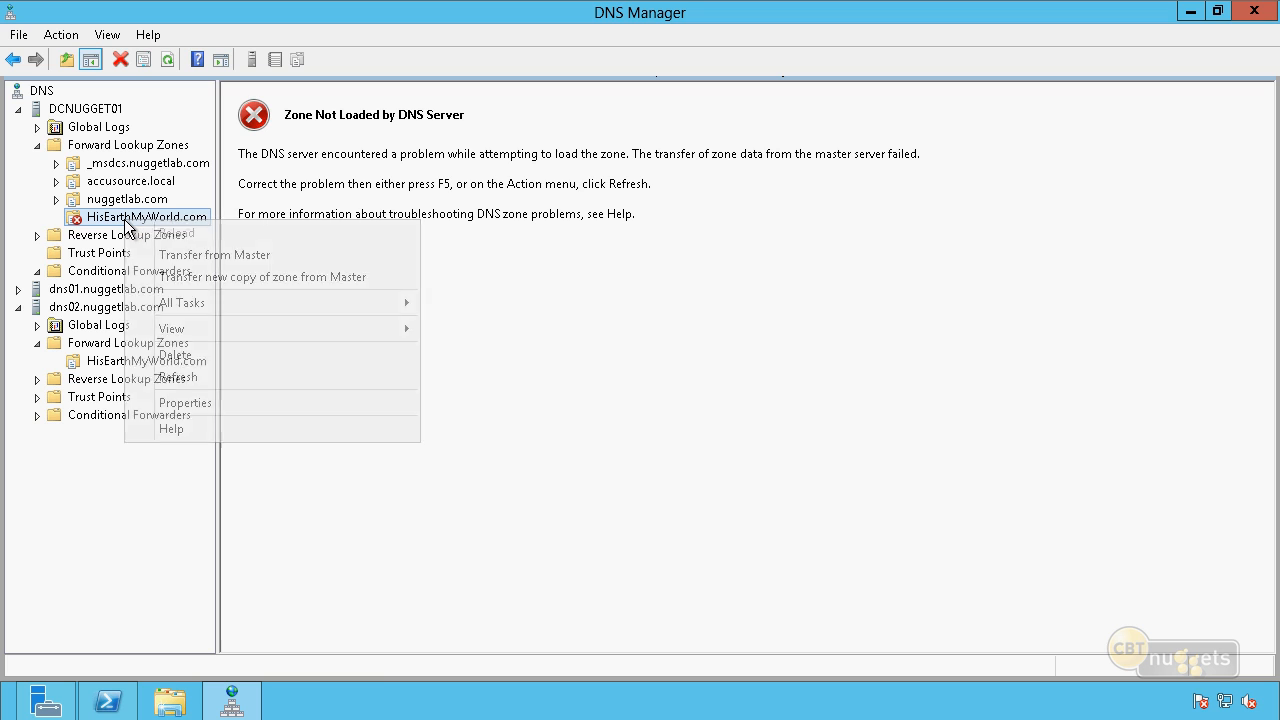
{"action": "left_click", "coordinate": [231, 258]}
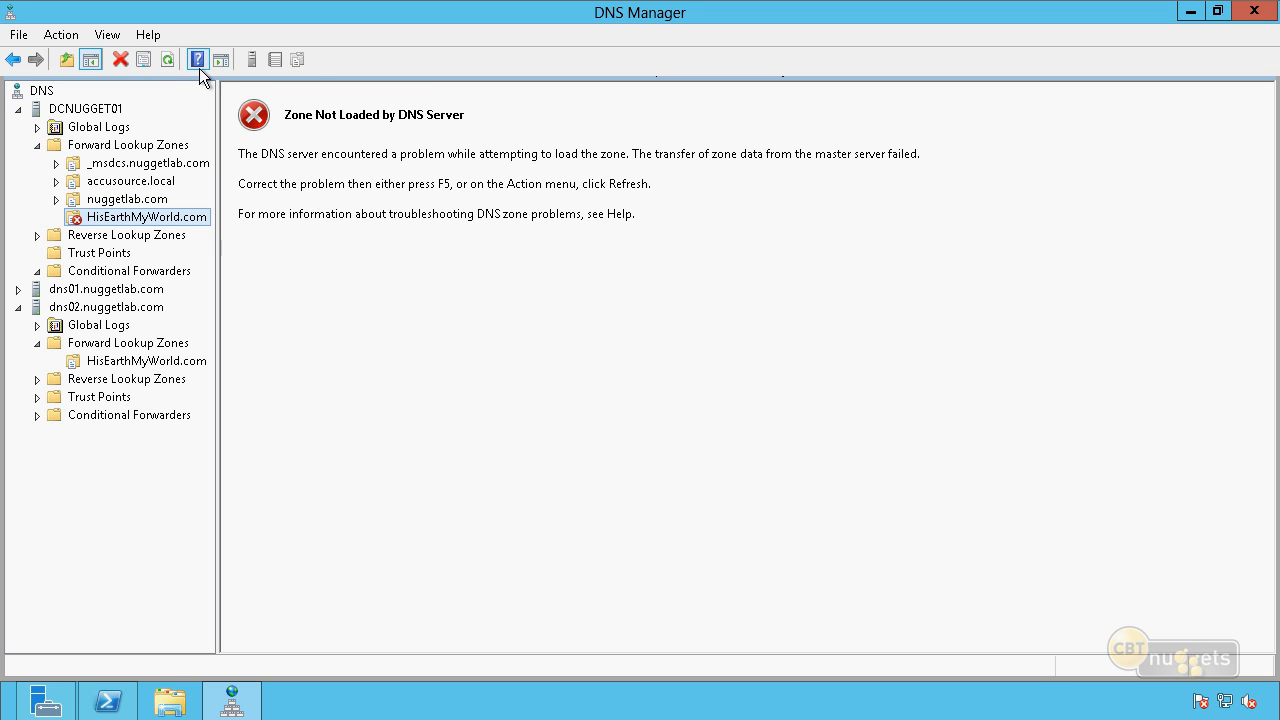
{"action": "left_click", "coordinate": [166, 64]}
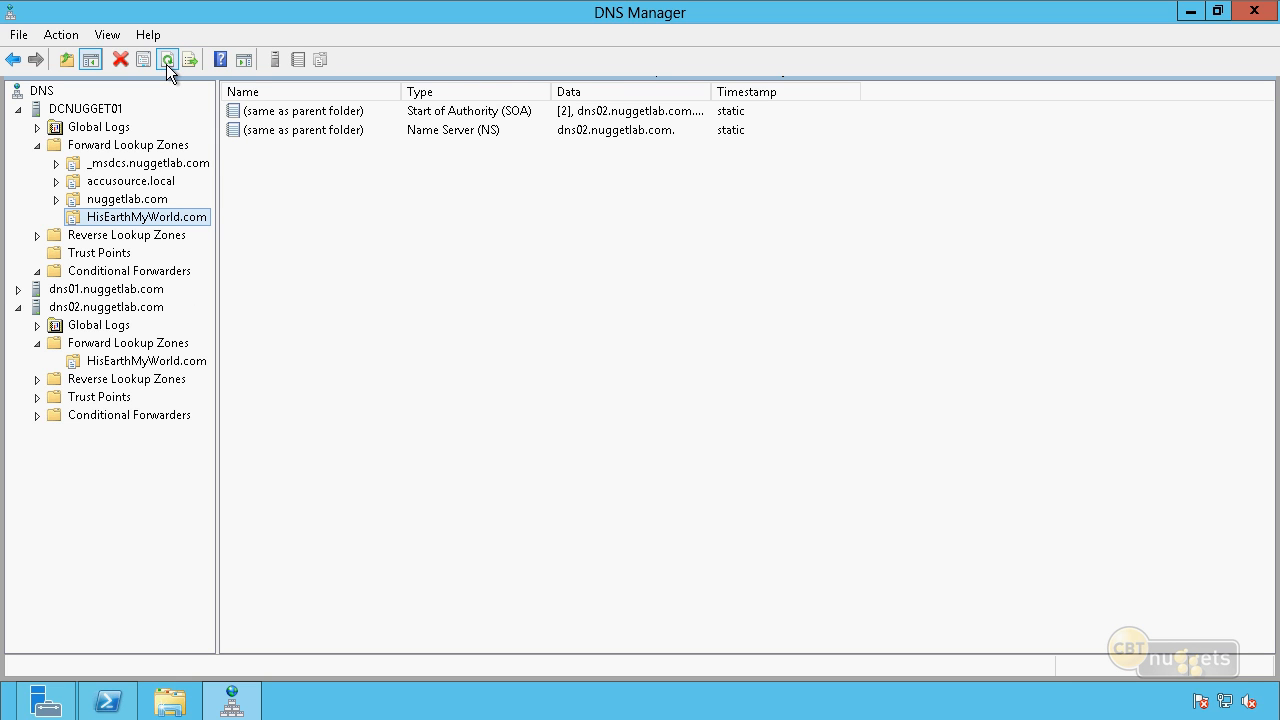
Compare the SOA and NS records in DCNUGGET01's HisEarthMyWorld.com stub zone with the records of the same zone on dns02.nuggetlab.com.
{"action": "left_click", "coordinate": [350, 219]}
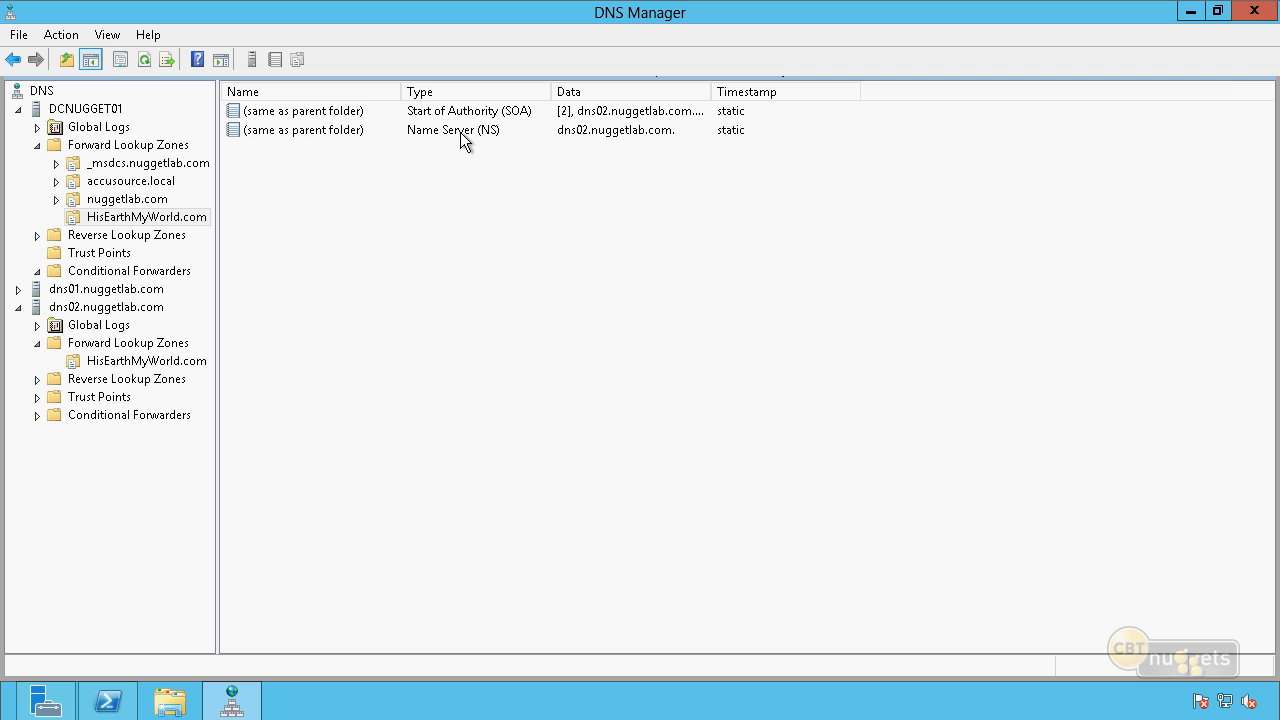
{"action": "left_click", "coordinate": [460, 132]}
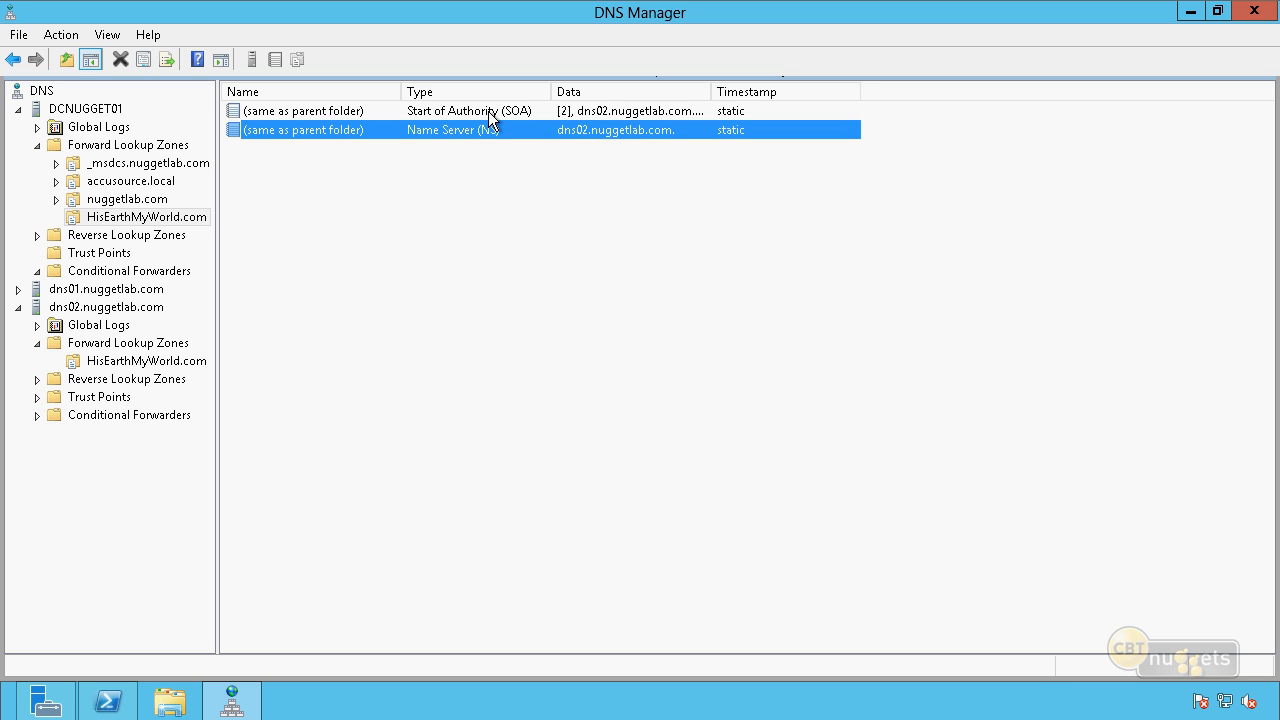
{"action": "left_click", "coordinate": [488, 111]}
{"action": "left_click", "coordinate": [421, 234]}
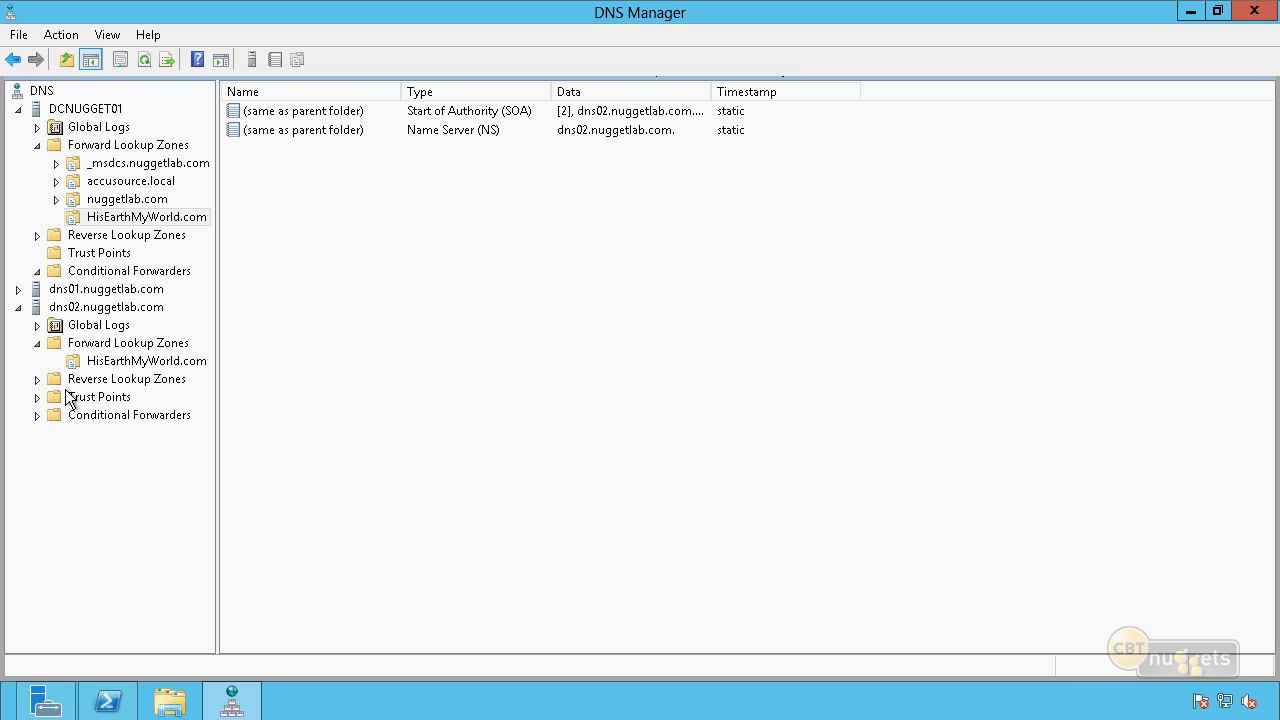
{"action": "left_click", "coordinate": [130, 361]}
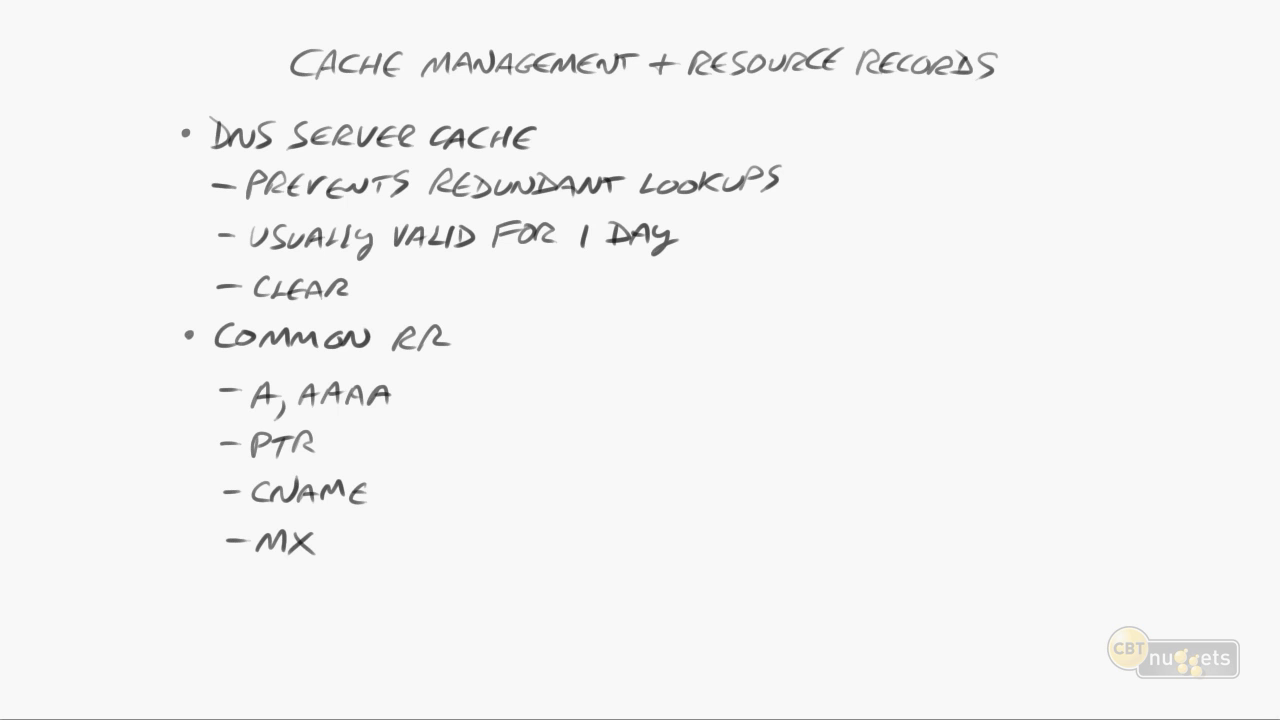
{"action": "left_click_drag", "start_coordinate": [282, 95], "coordinate": [1046, 97]}
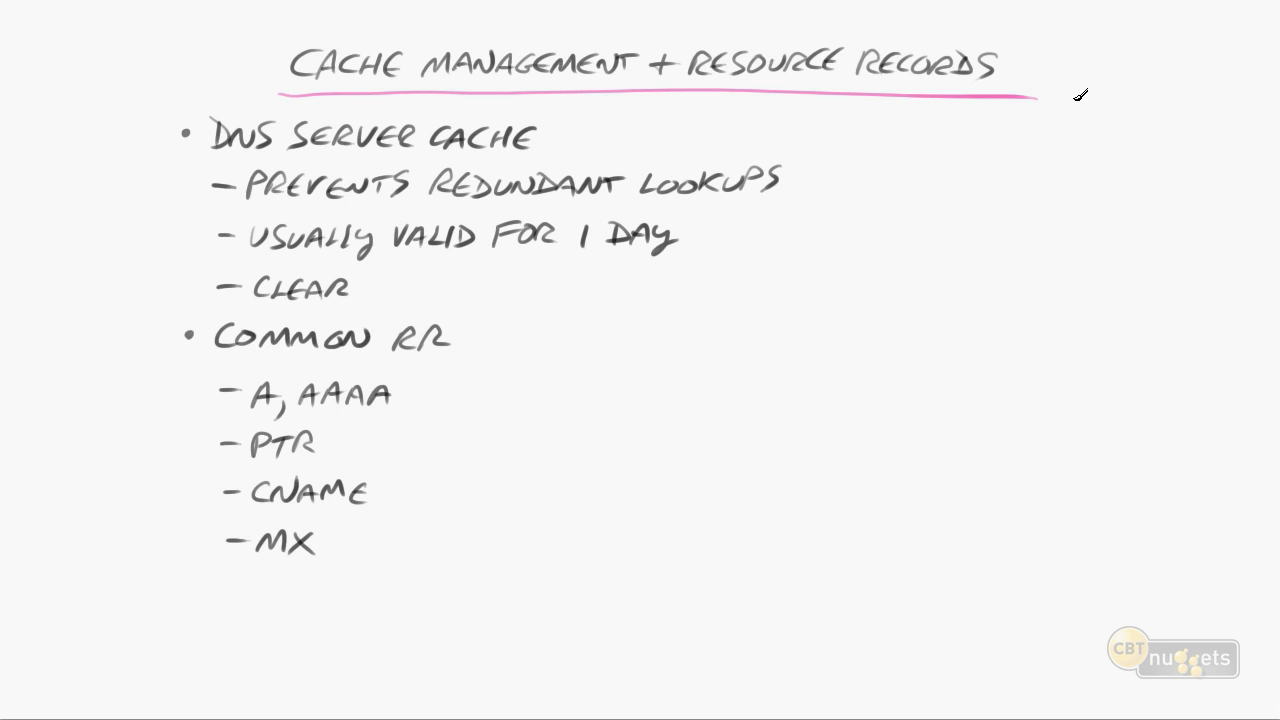
{"action": "left_click_drag", "start_coordinate": [547, 131], "coordinate": [586, 121]}
{"action": "left_click_drag", "start_coordinate": [462, 208], "coordinate": [572, 205]}
{"action": "left_click_drag", "start_coordinate": [790, 177], "coordinate": [832, 159]}
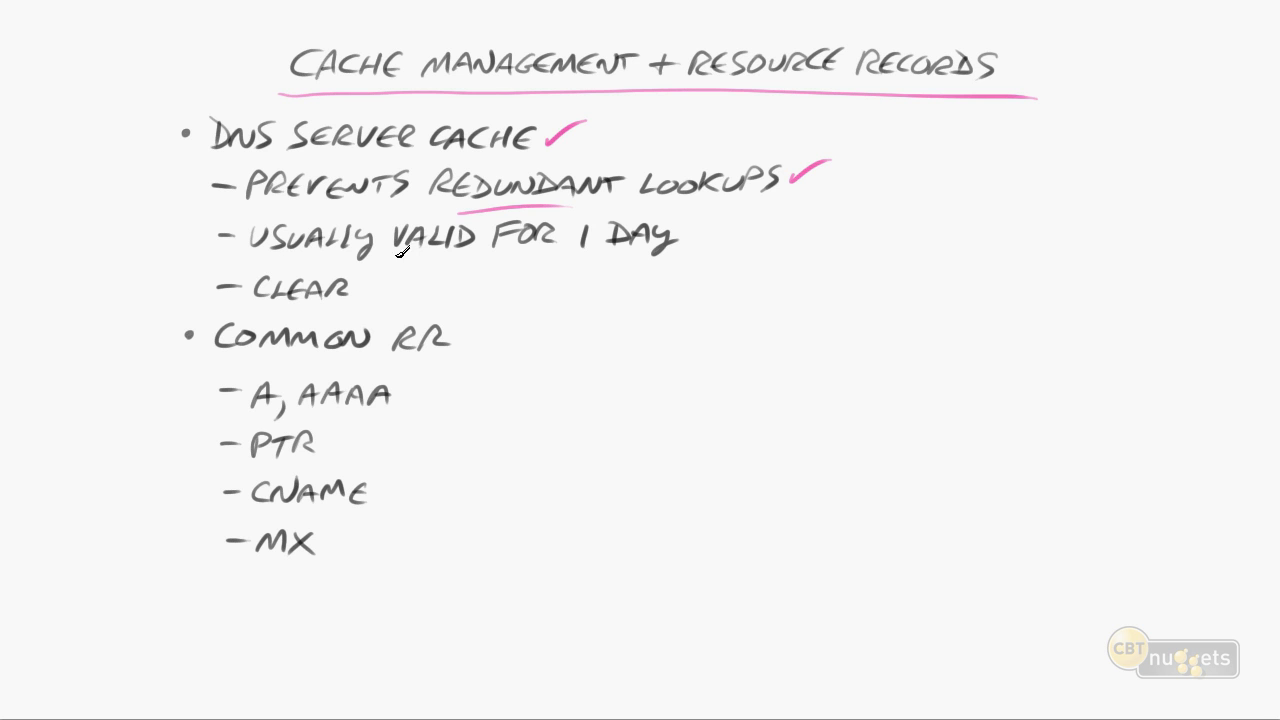
{"action": "left_click_drag", "start_coordinate": [690, 239], "coordinate": [723, 224]}
{"action": "left_click_drag", "start_coordinate": [358, 284], "coordinate": [396, 272]}
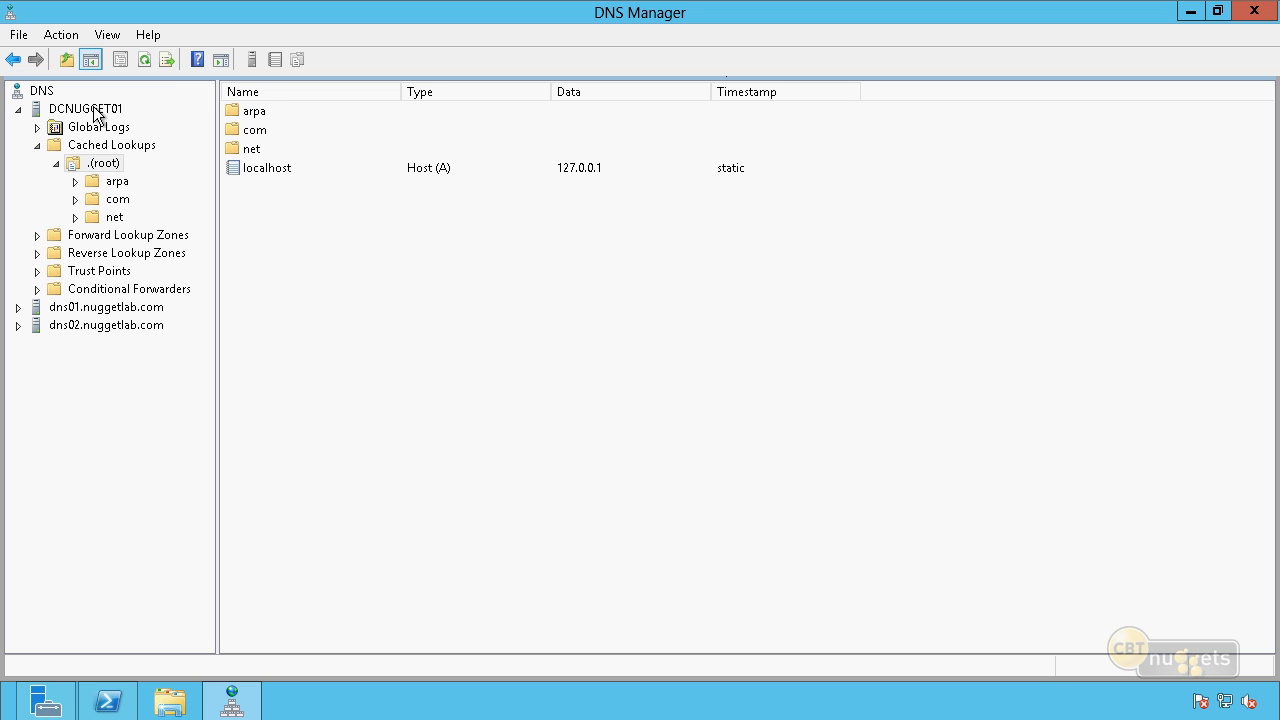
Examine the com entries in DCNUGGET01's cached lookups and the Clear Cache command available for them, without running it.
{"action": "left_click", "coordinate": [75, 199]}
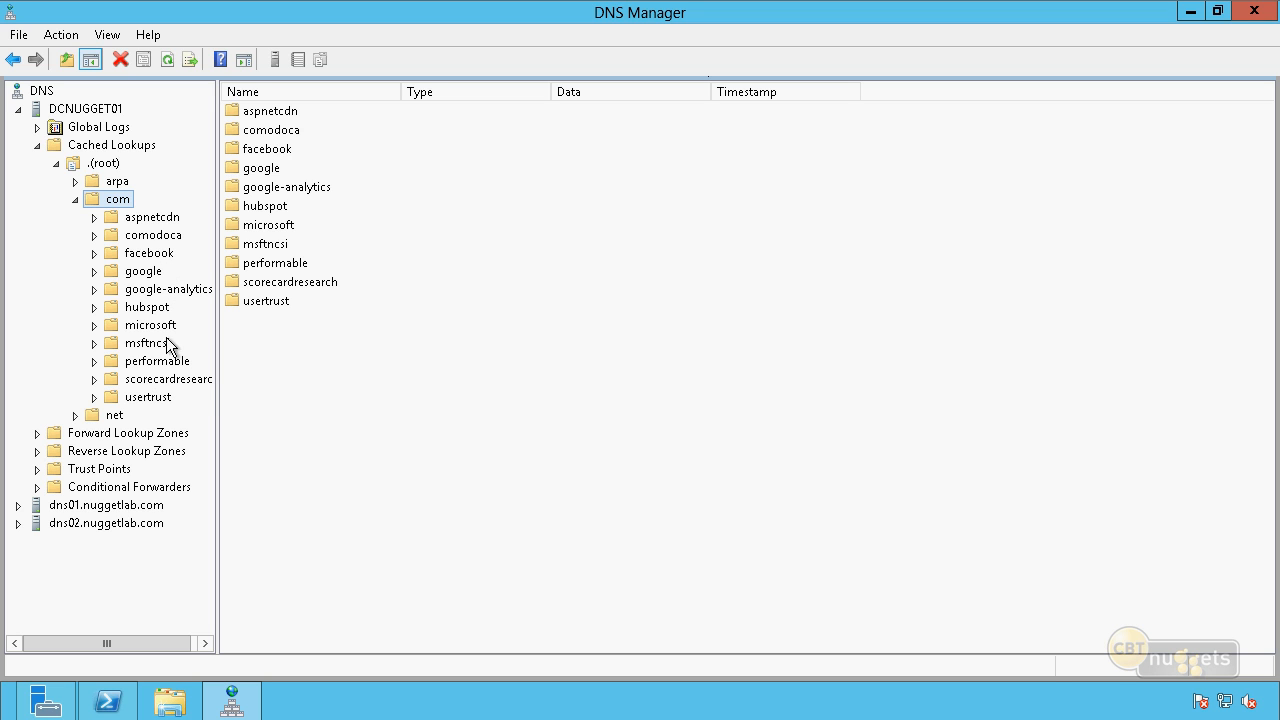
{"action": "left_click", "coordinate": [319, 369]}
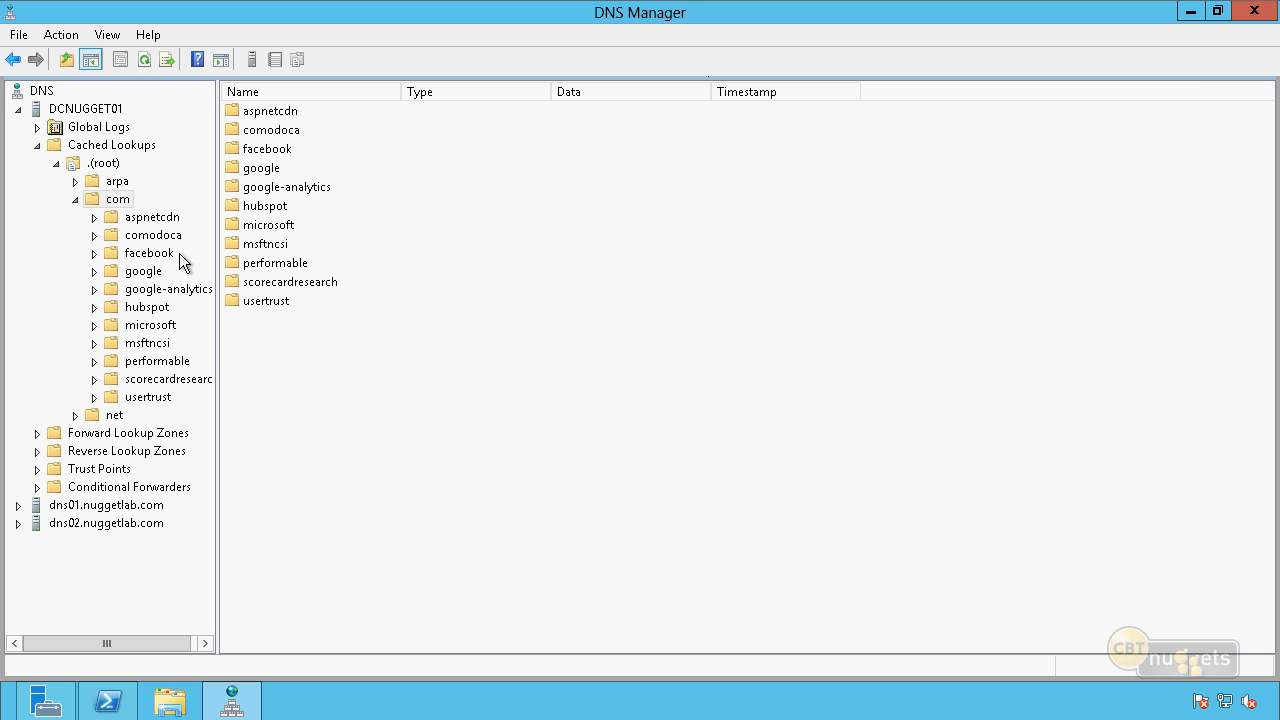
{"action": "left_click", "coordinate": [127, 146]}
{"action": "right_click", "coordinate": [127, 146]}
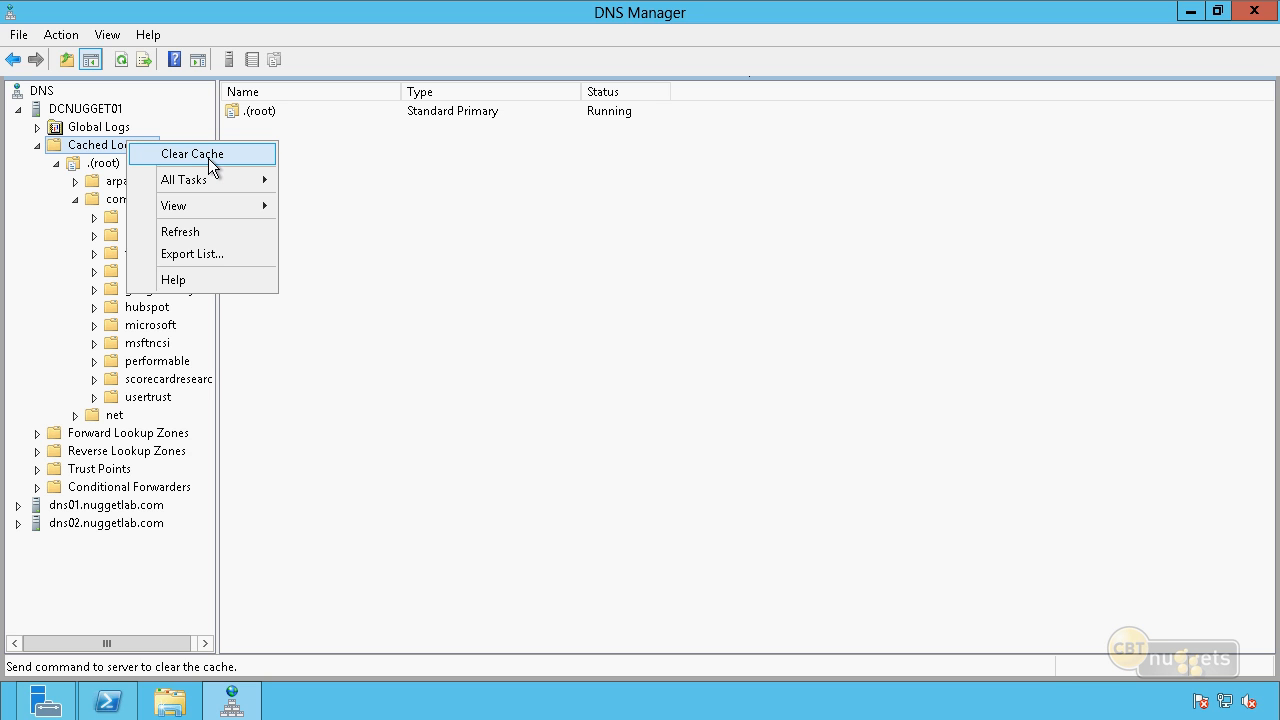
{"action": "left_click", "coordinate": [414, 320]}
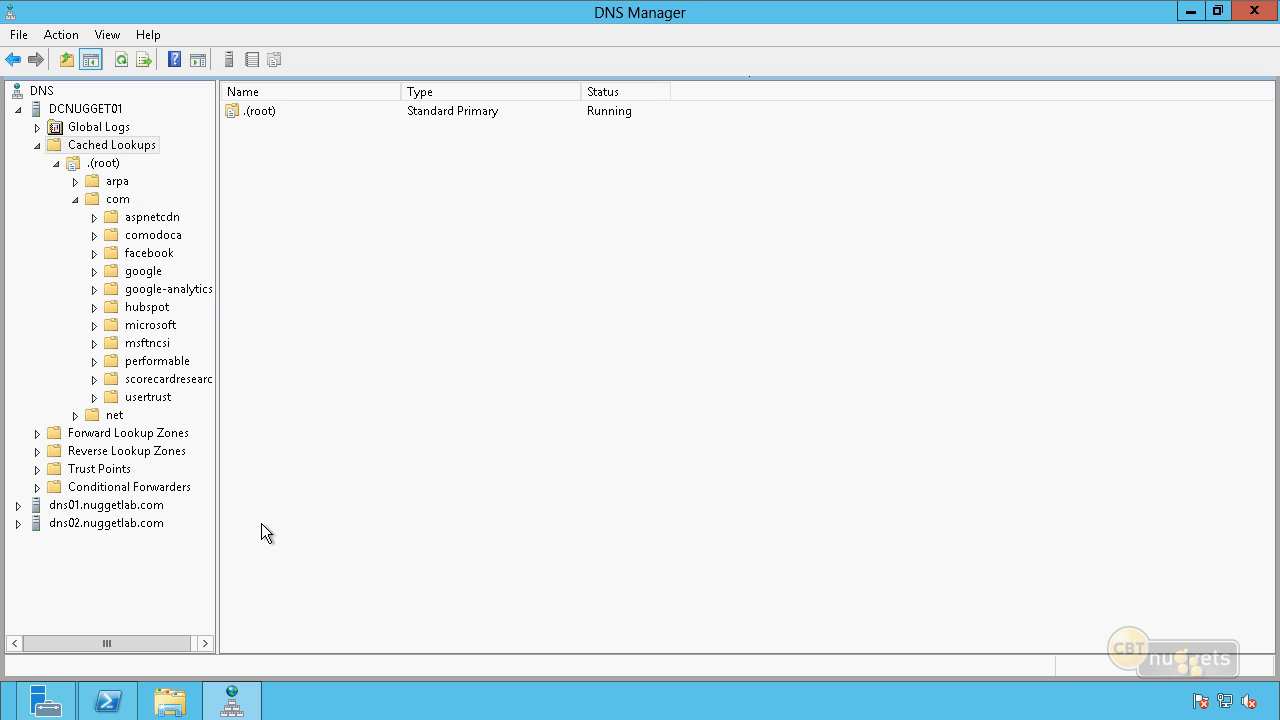
Switch to the administrator Windows PowerShell window, exit nslookup, and clear the screen with cls.
{"action": "left_click", "coordinate": [110, 700]}
{"action": "left_click", "coordinate": [546, 411]}
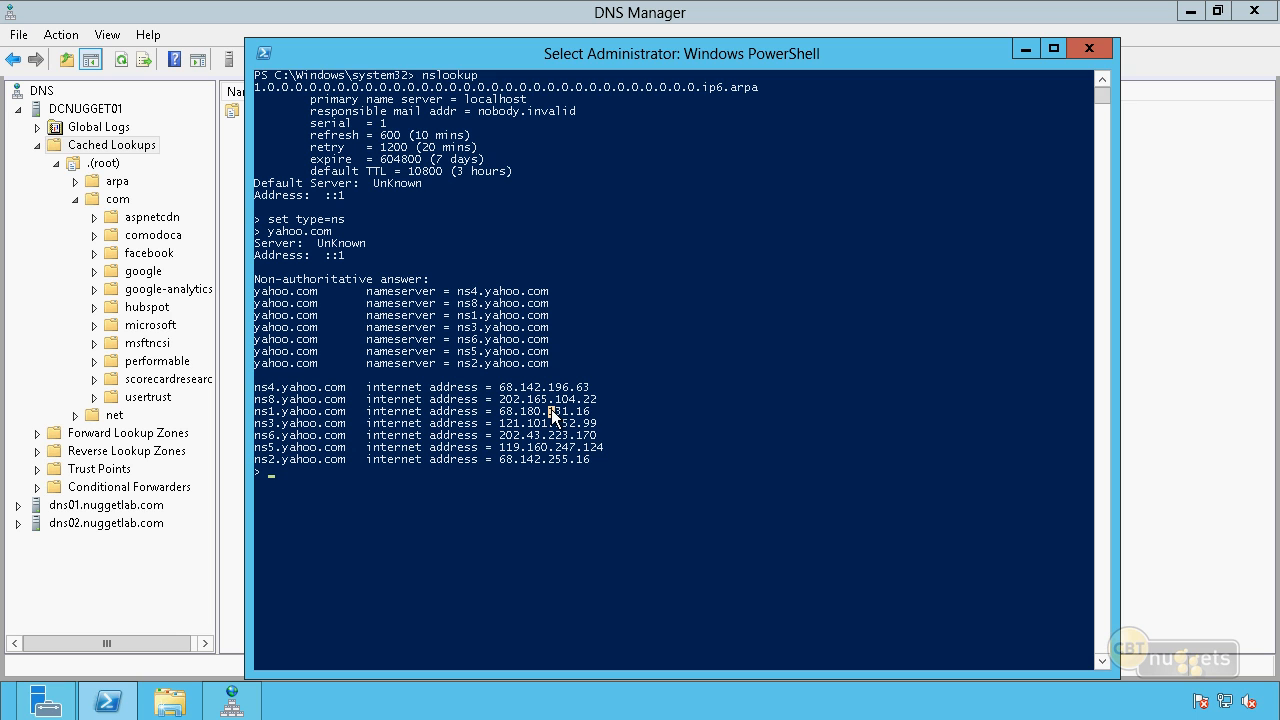
{"action": "type", "text": "exit"}
{"action": "key", "text": "Return"}
{"action": "type", "text": "cls"}
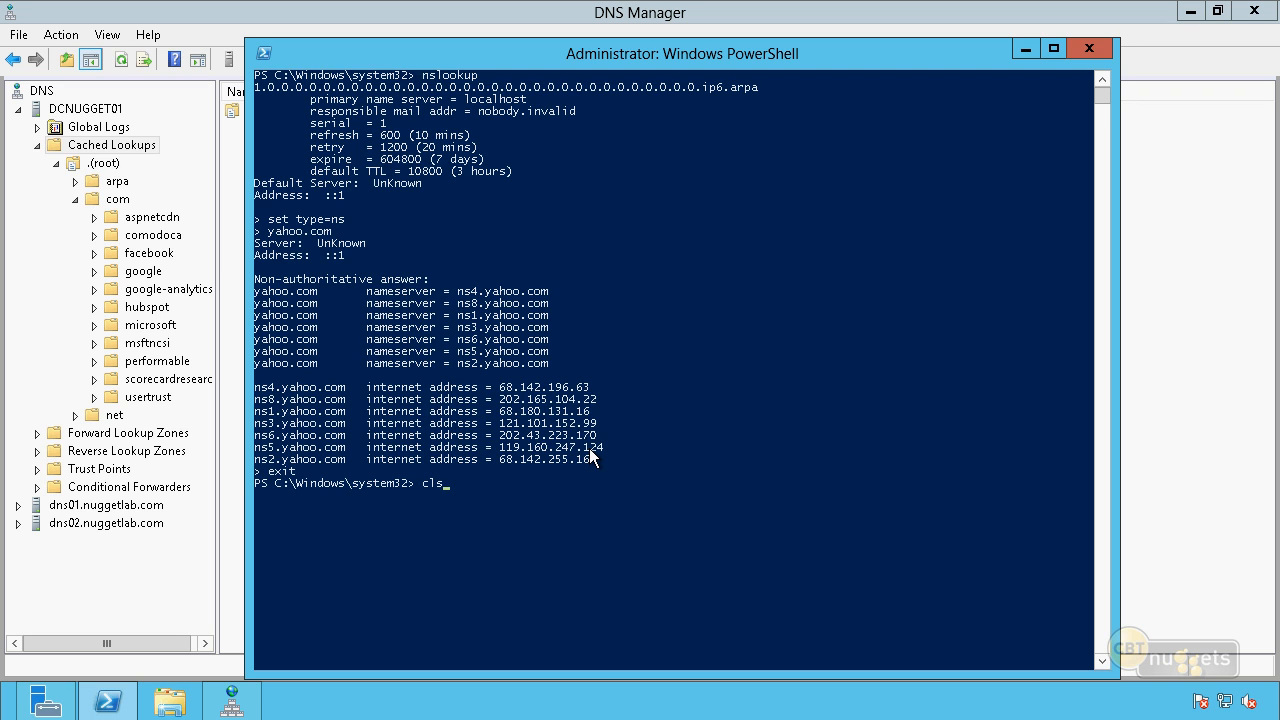
{"action": "key", "text": "Return"}
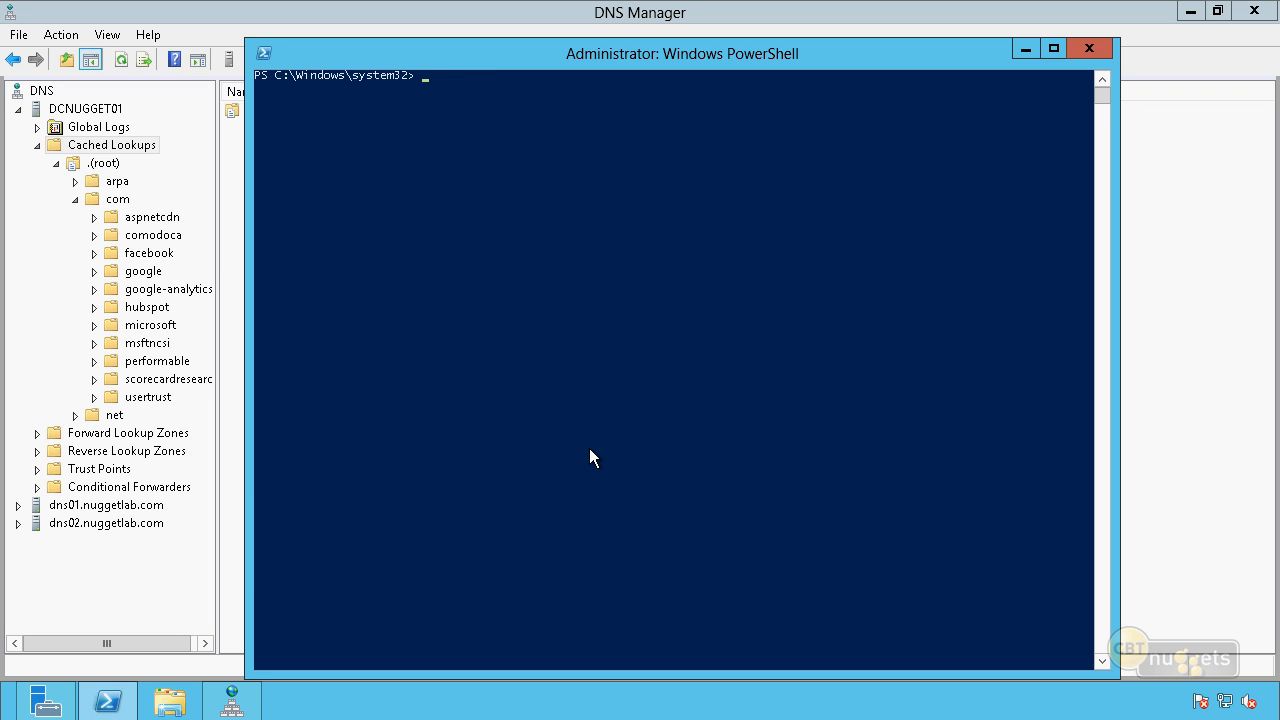
Clear the DNS server cache with the command dnscmd /clearcache.
{"action": "type", "text": "dnscmd /clearcache"}
{"action": "key", "text": "Return"}
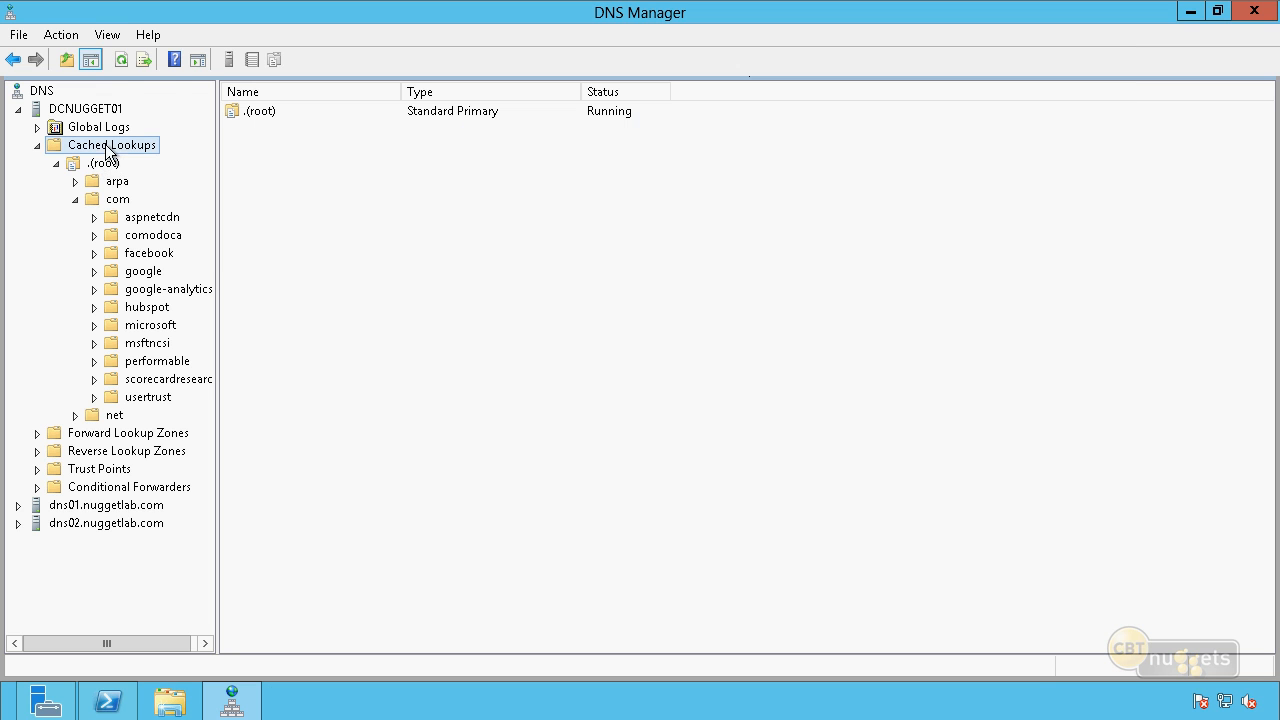
Switch back to DNS Manager, refresh DCNUGGET01's Cached Lookups, and check the root cache down to net and root-servers.
{"action": "left_click", "coordinate": [112, 145]}
{"action": "left_click", "coordinate": [126, 60]}
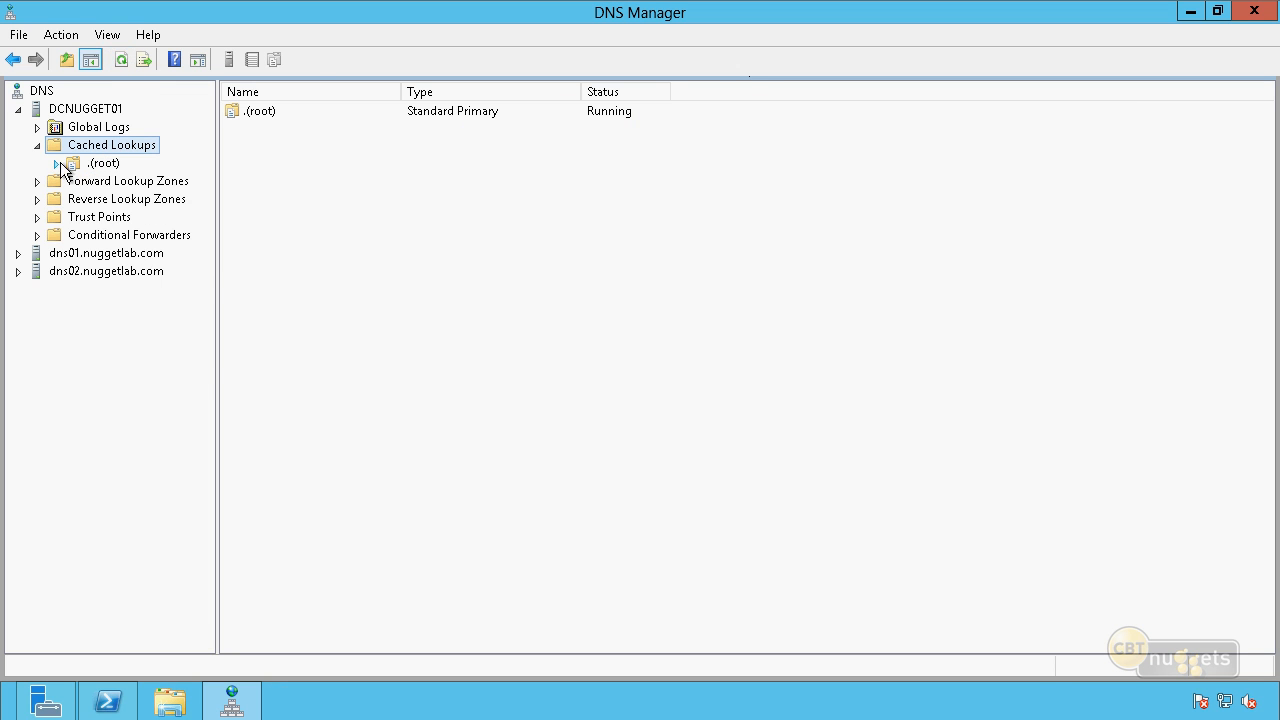
{"action": "left_click", "coordinate": [100, 164]}
{"action": "left_click", "coordinate": [92, 182]}
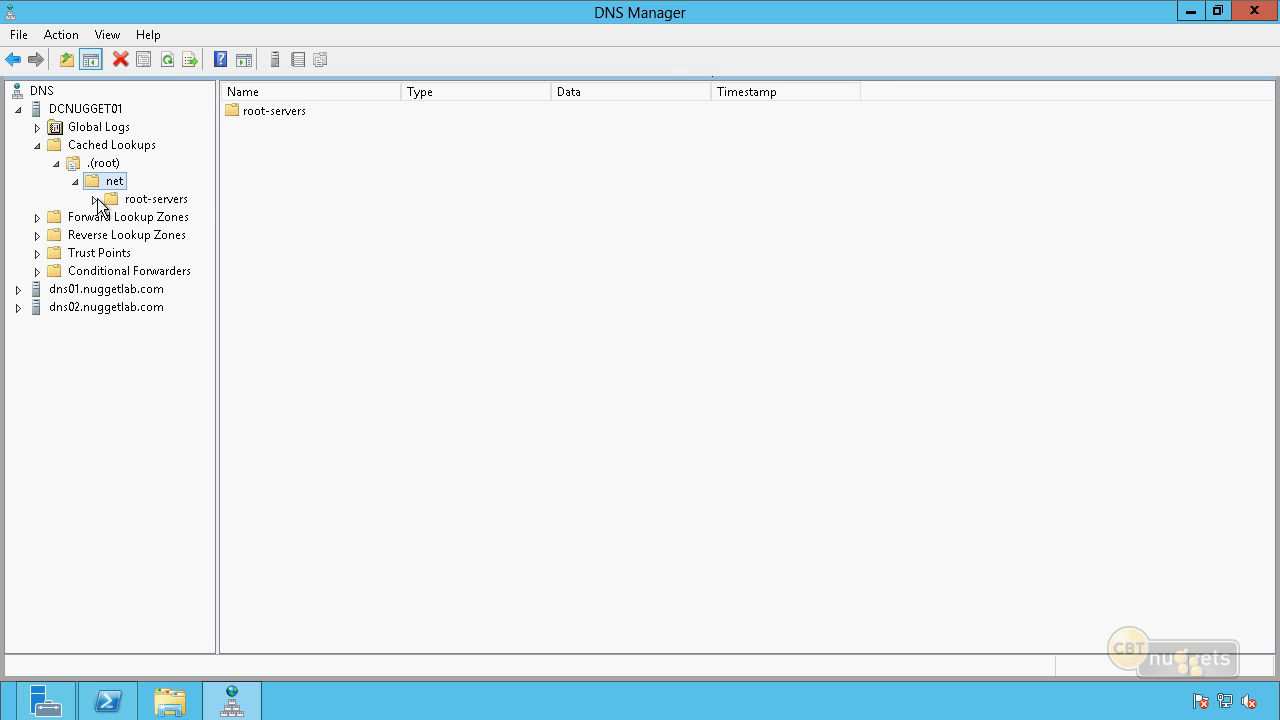
{"action": "left_click", "coordinate": [112, 200]}
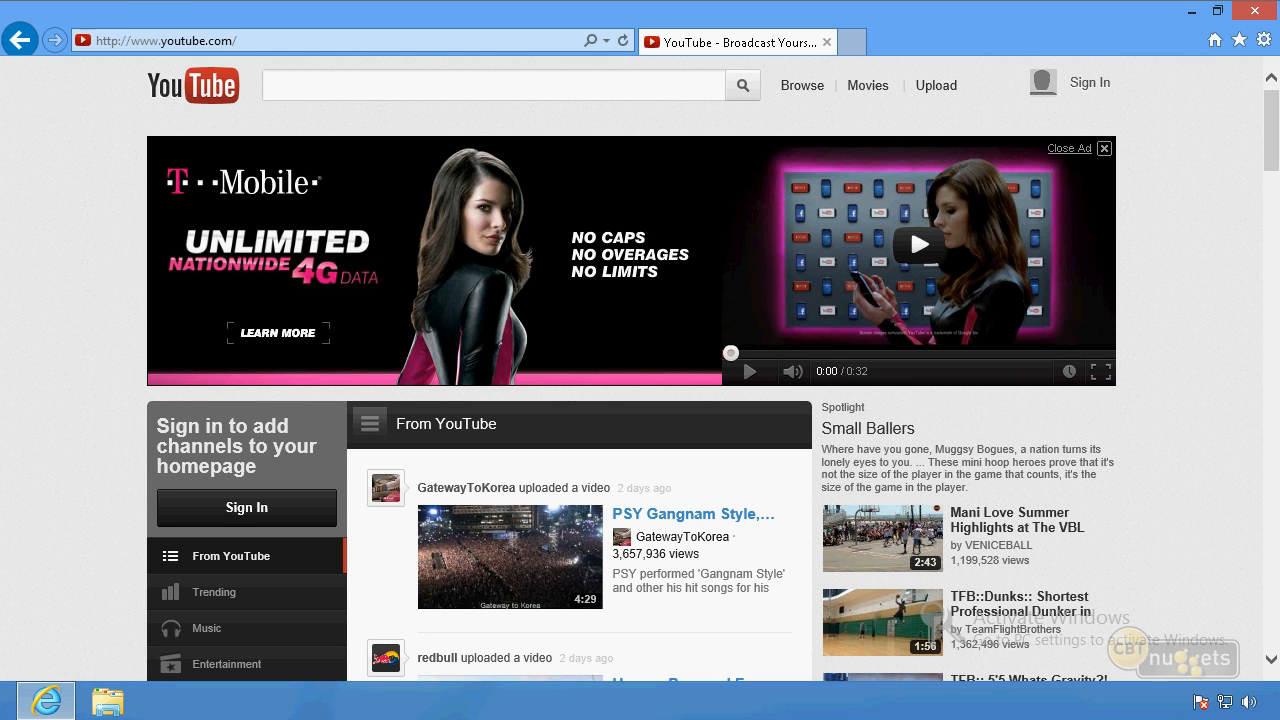
Open Command Prompt as administrator on the client computer and allow the elevation.
{"action": "right_click", "coordinate": [12, 712]}
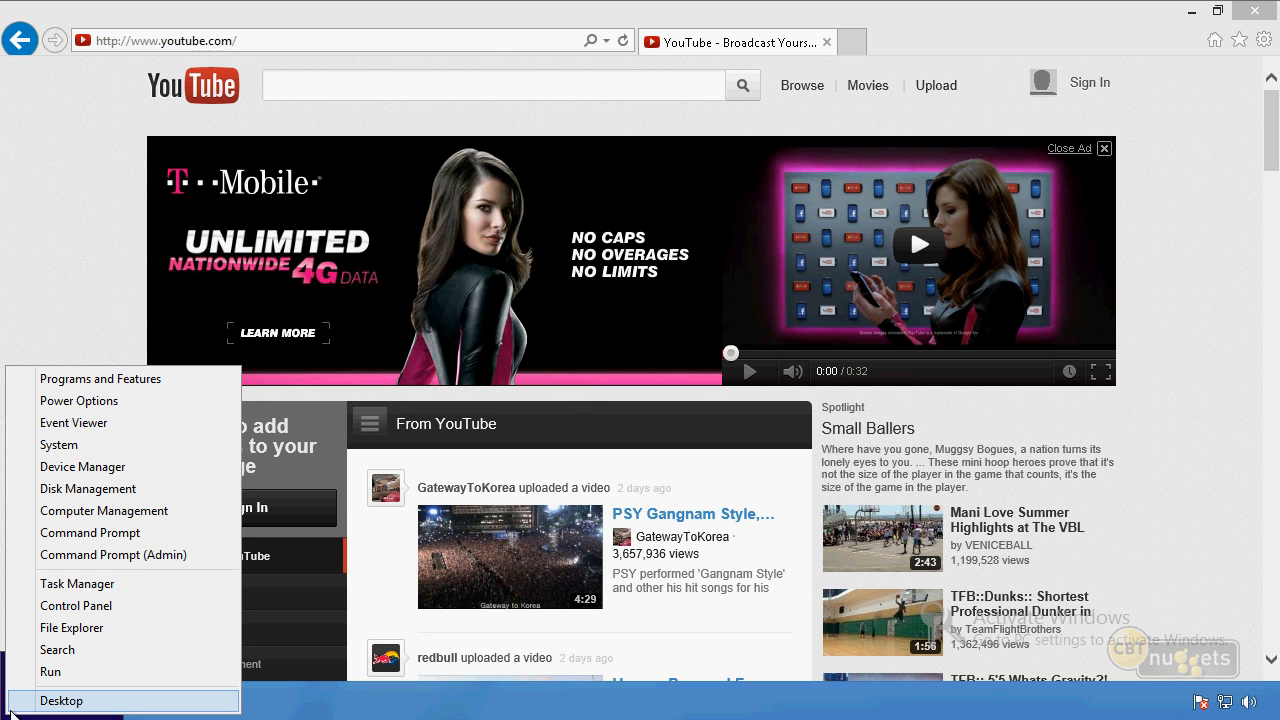
{"action": "left_click", "coordinate": [134, 554]}
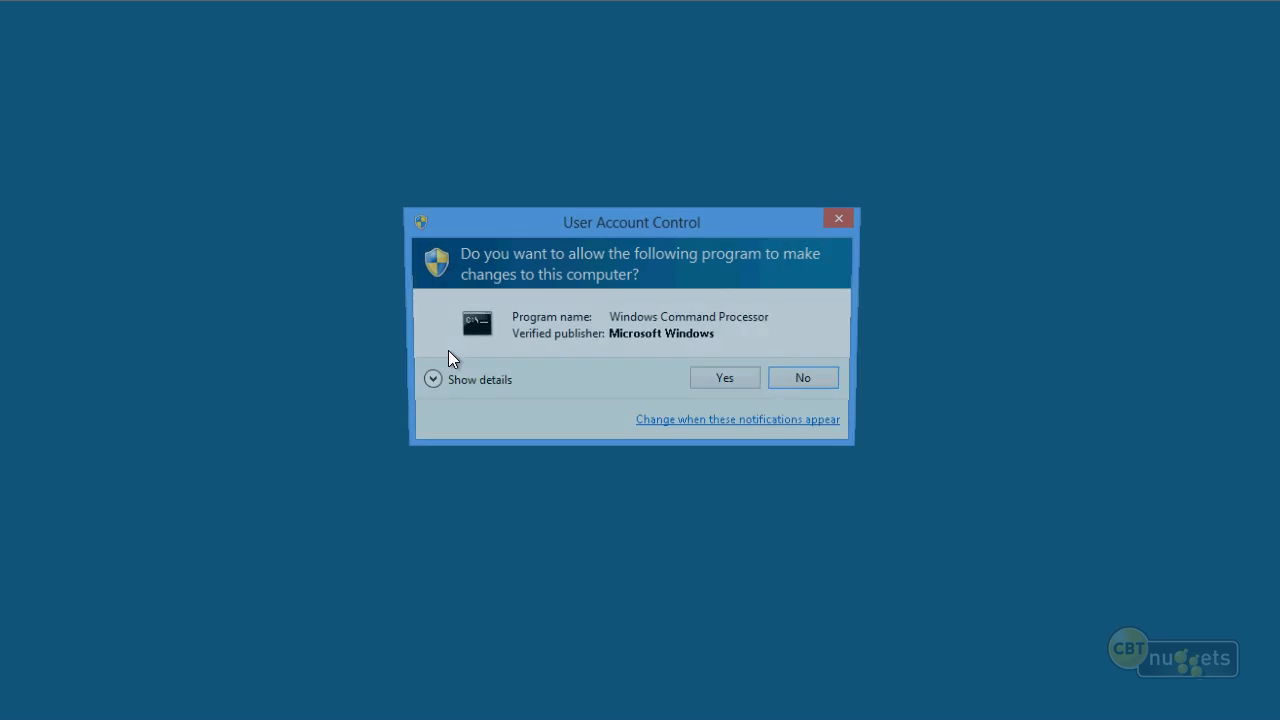
{"action": "left_click", "coordinate": [753, 378]}
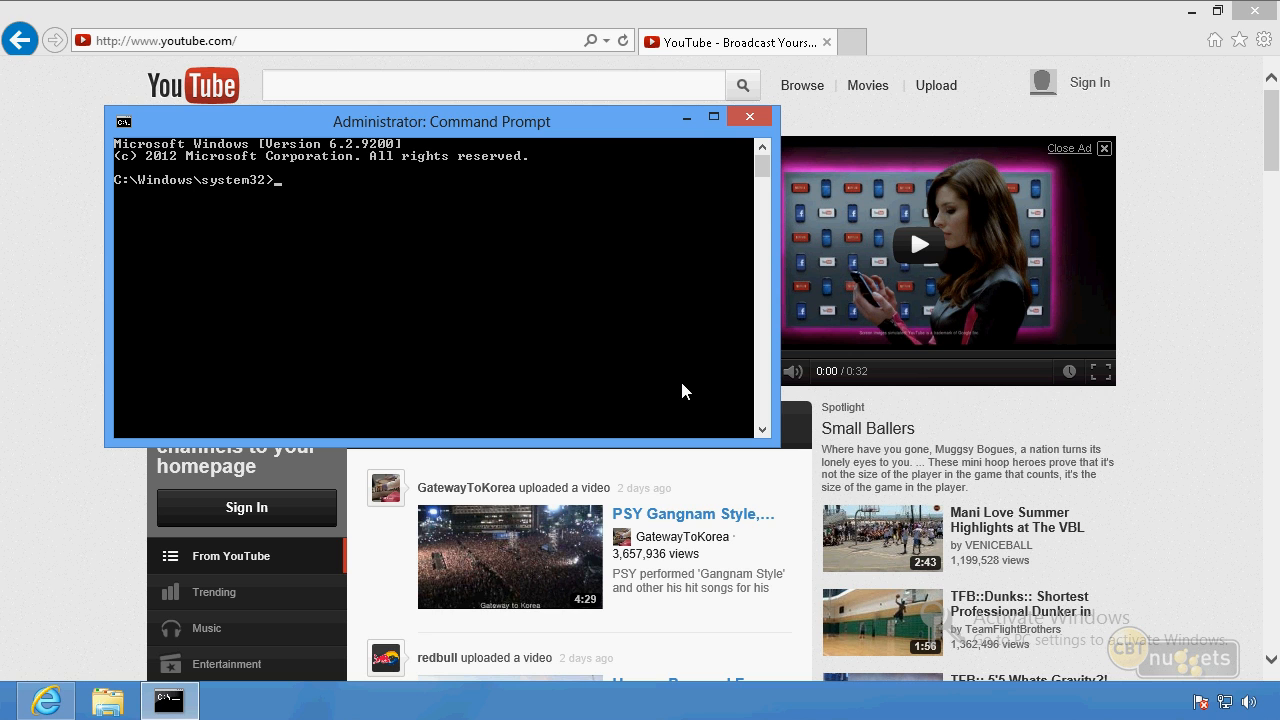
Display the client's DNS resolver cache with ipconfig /displaydns and enlarge the Command Prompt window.
{"action": "type", "text": "ipconfig /displaydns"}
{"action": "key", "text": "Return"}
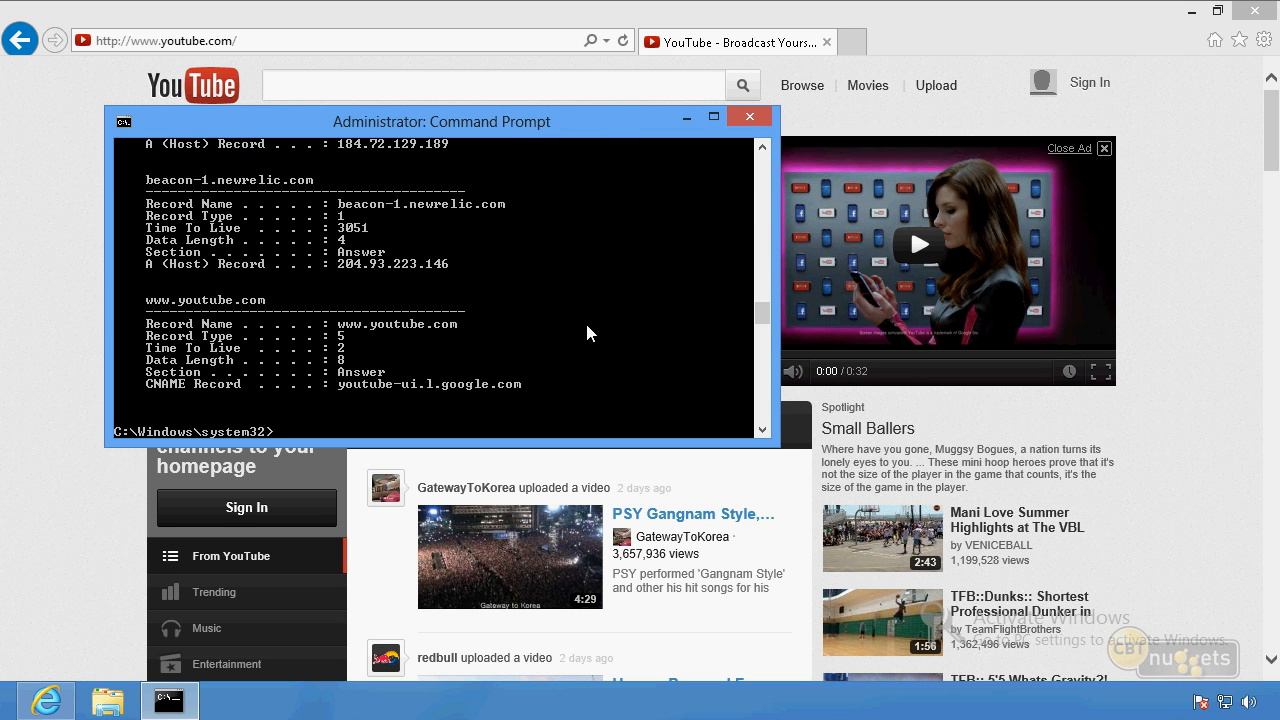
{"action": "double_click", "coordinate": [638, 133]}
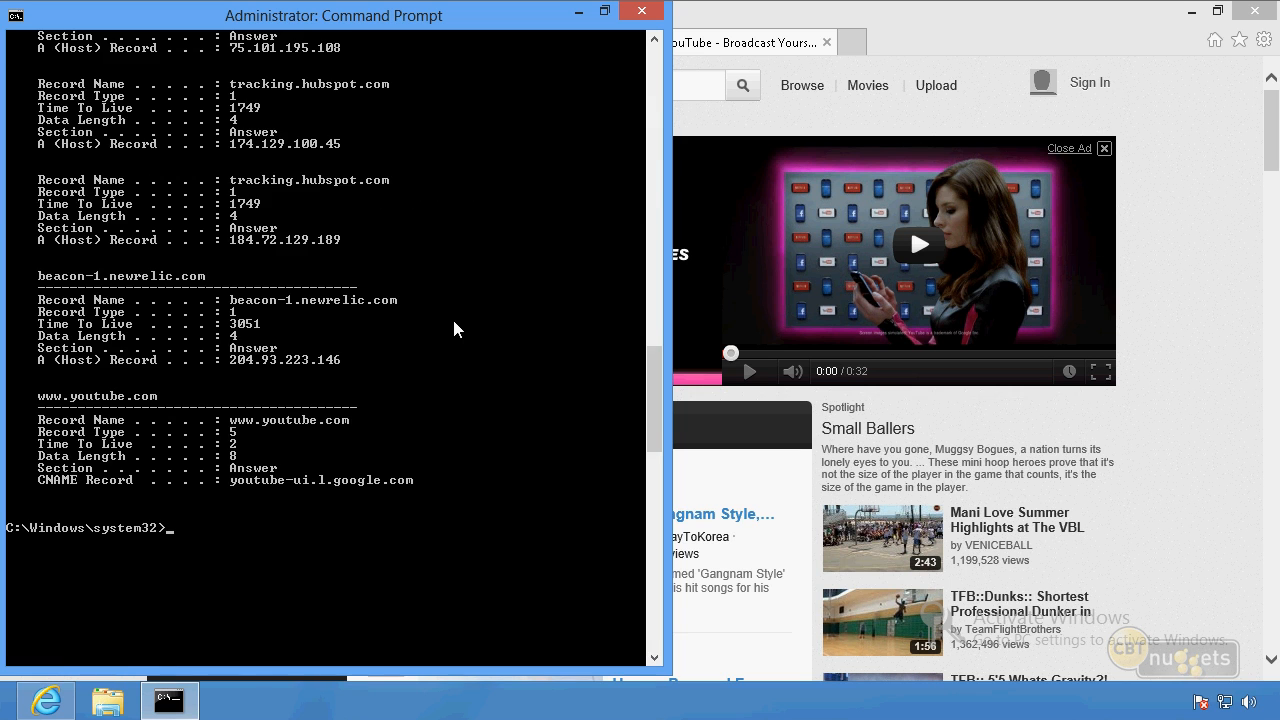
{"action": "scroll", "coordinate": [453, 328], "scroll_direction": "up", "scroll_amount": 18}
{"action": "scroll", "coordinate": [453, 321], "scroll_direction": "up", "scroll_amount": 15}
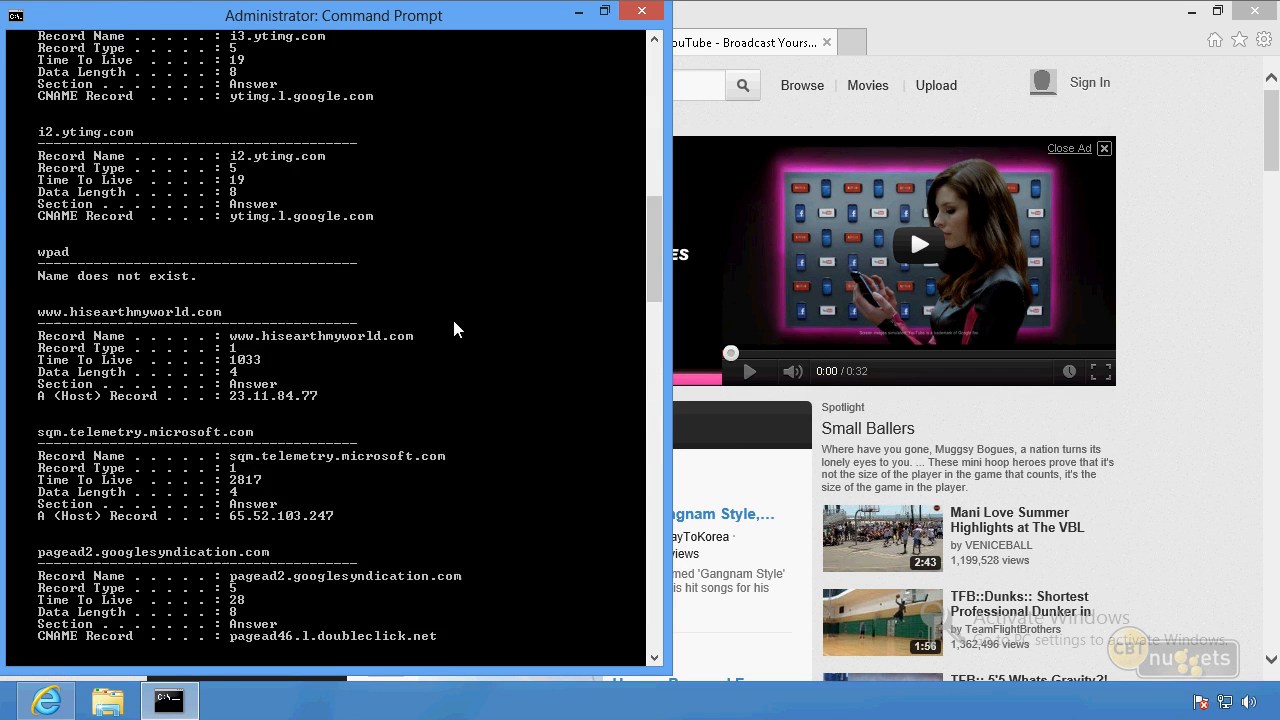
{"action": "scroll", "coordinate": [454, 321], "scroll_direction": "up", "scroll_amount": 1}
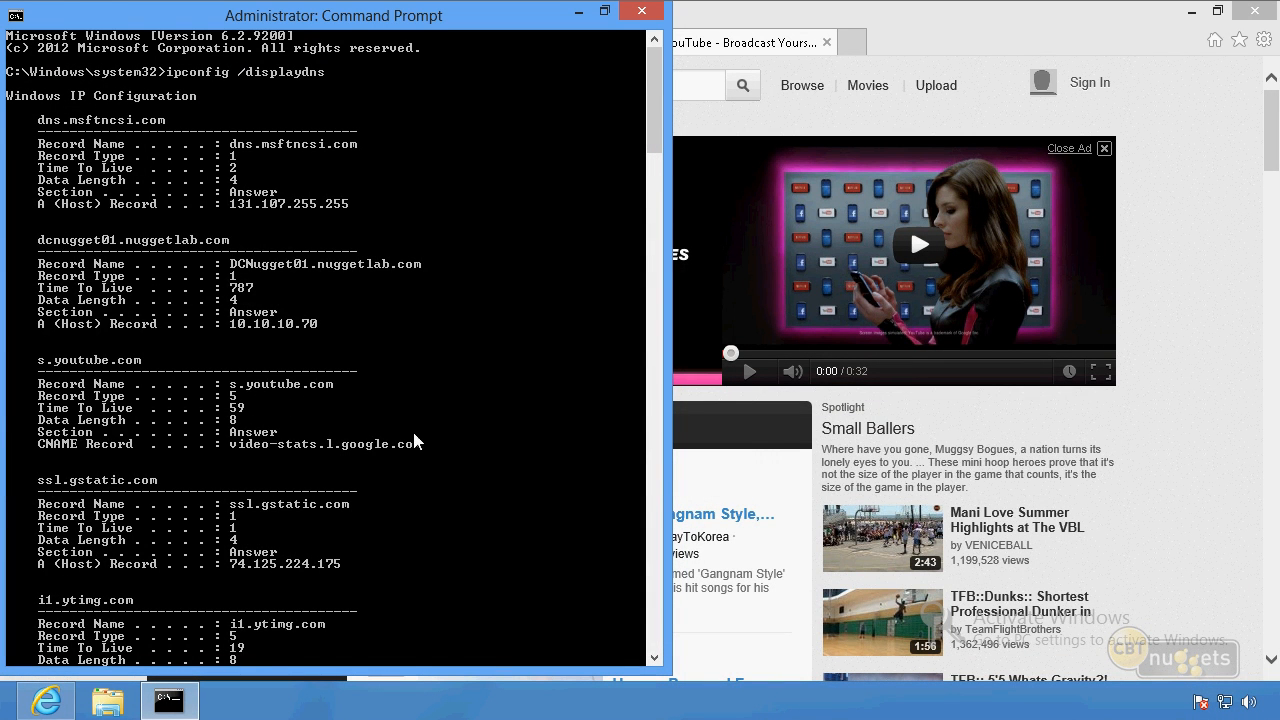
{"action": "scroll", "coordinate": [399, 440], "scroll_direction": "down", "scroll_amount": 4}
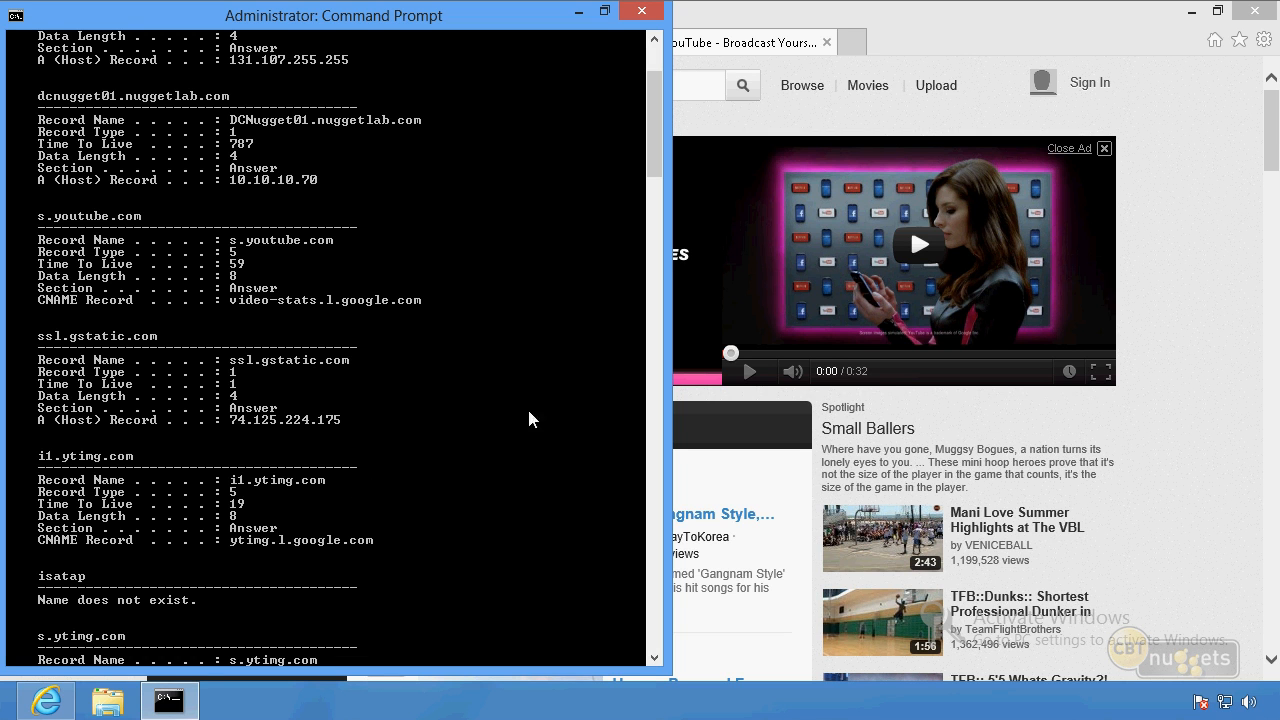
{"action": "left_click", "coordinate": [863, 113]}
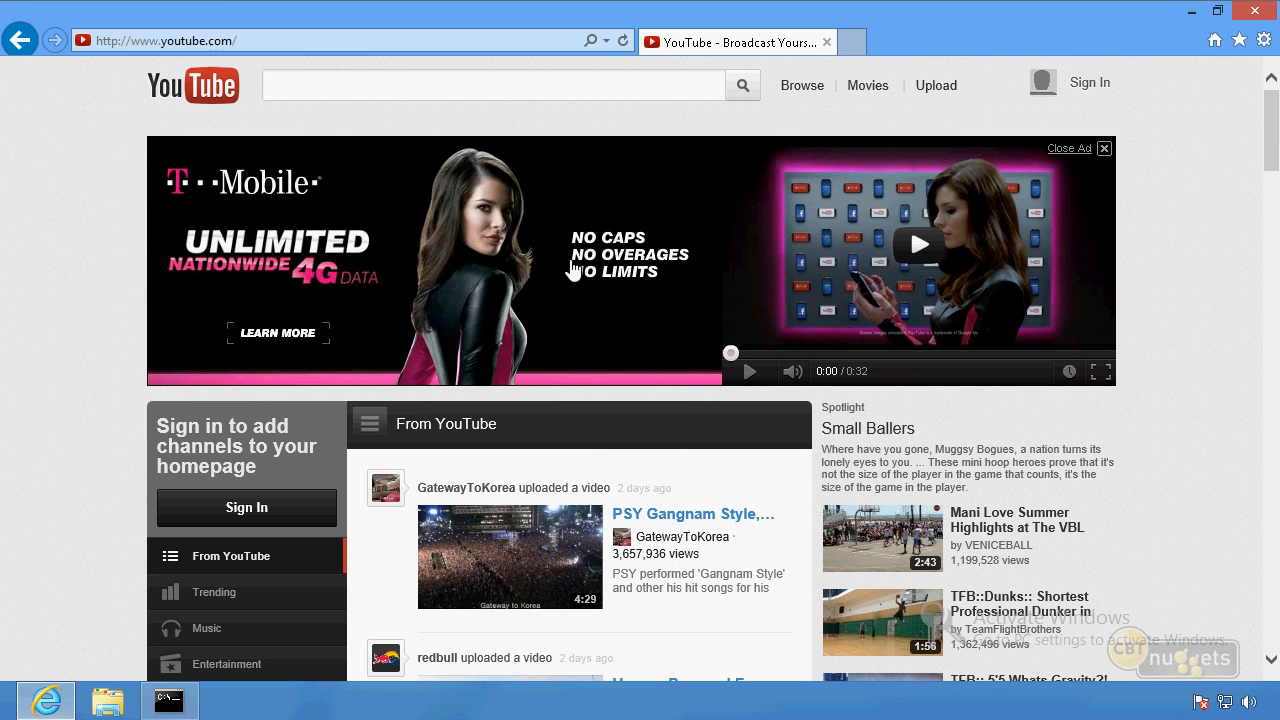
{"action": "left_click", "coordinate": [168, 700]}
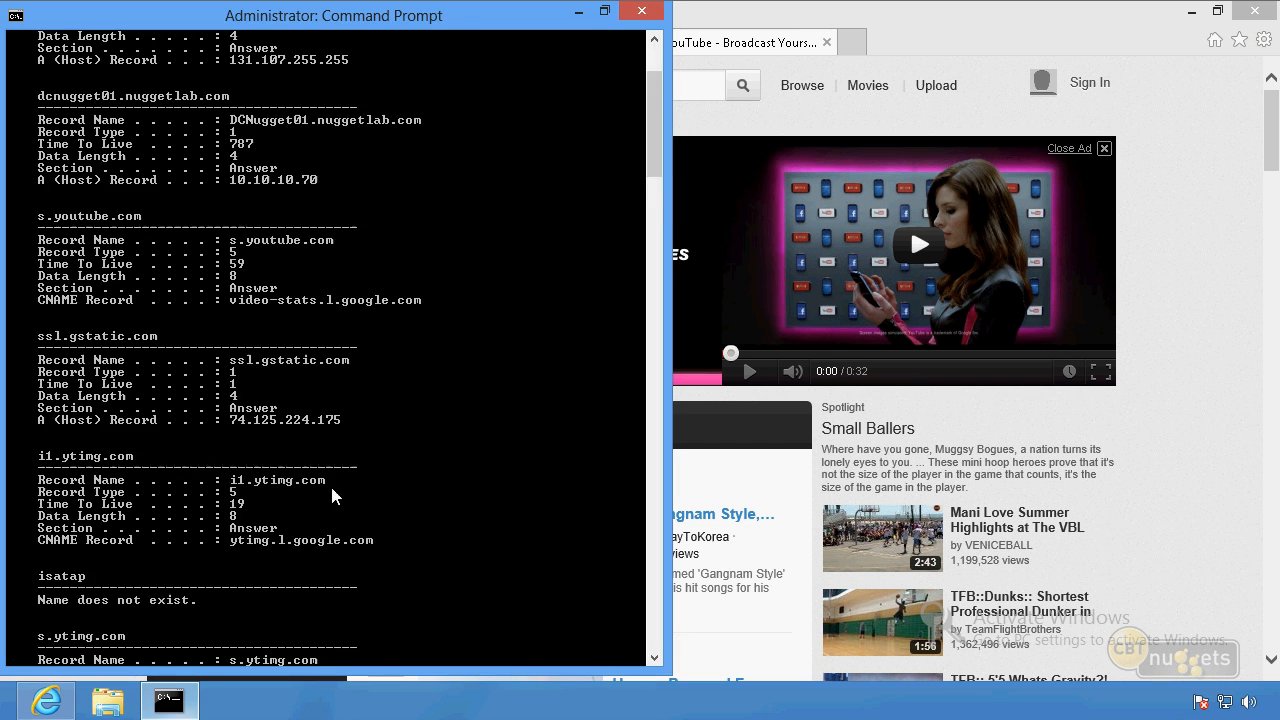
{"action": "scroll", "coordinate": [371, 468], "scroll_direction": "down", "scroll_amount": 14}
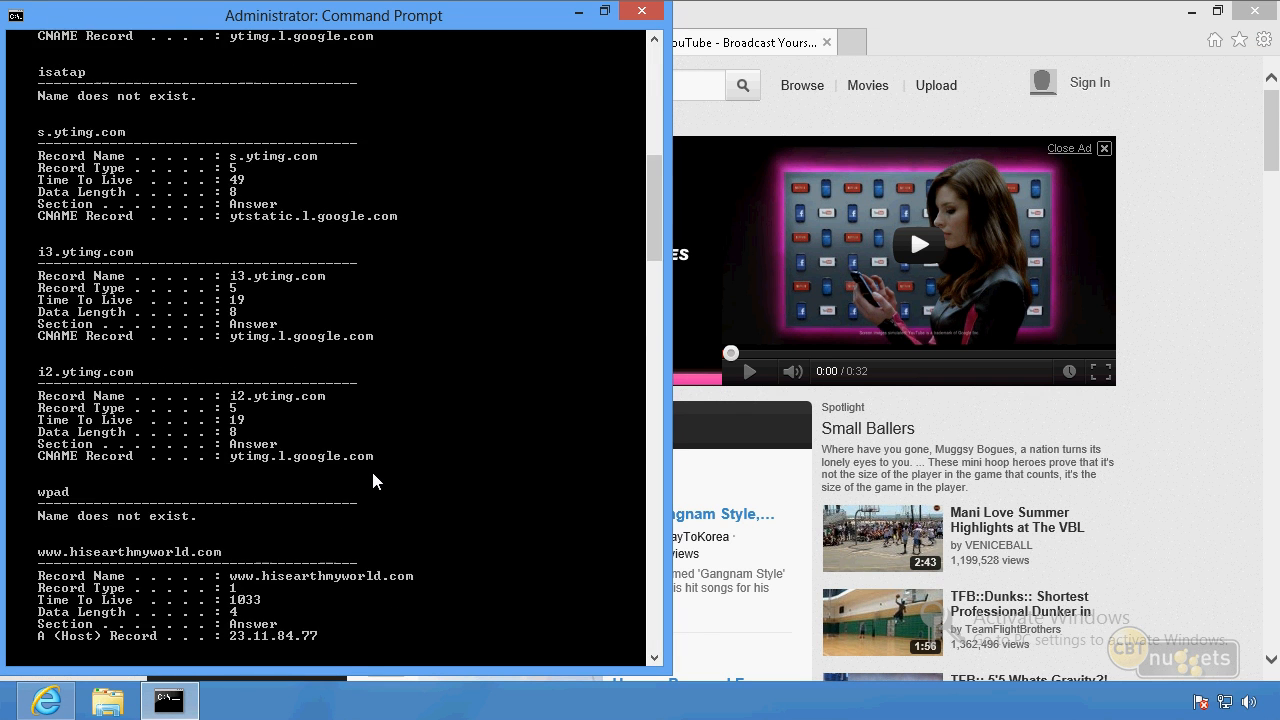
{"action": "scroll", "coordinate": [372, 474], "scroll_direction": "down", "scroll_amount": 17}
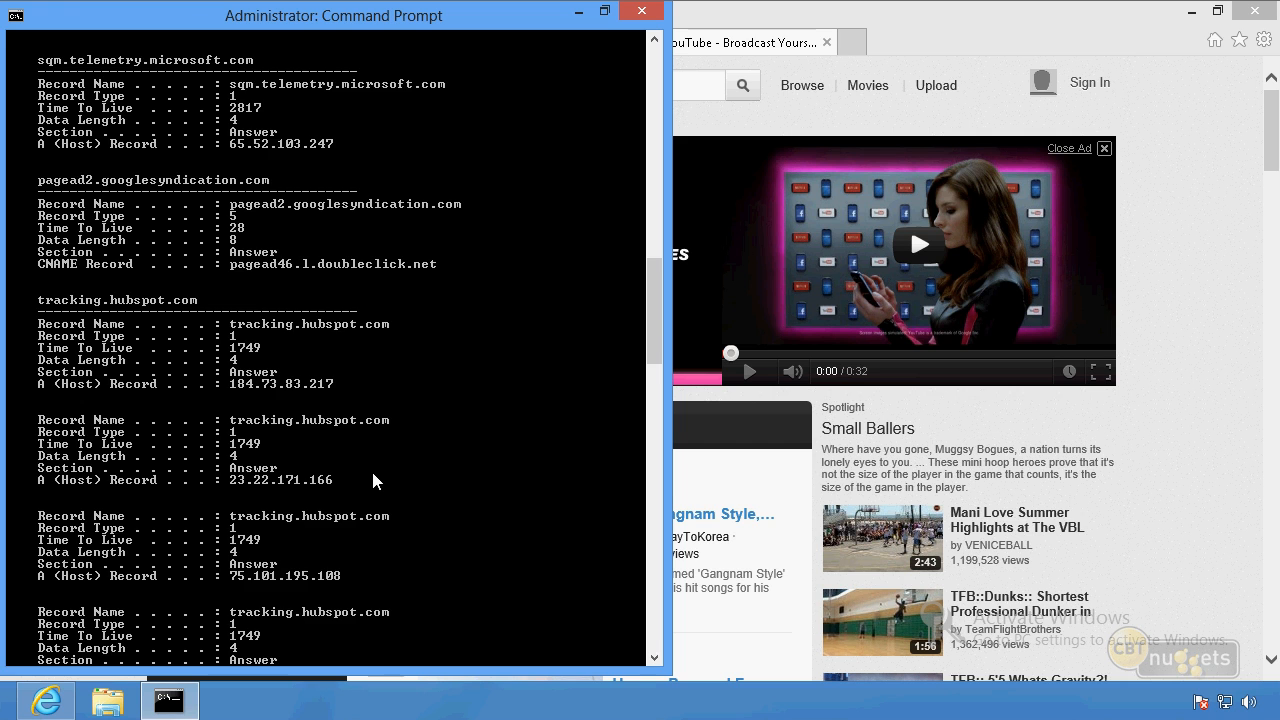
Clear the Command Prompt screen and flush the client's DNS resolver cache with ipconfig /flushdns.
{"action": "key", "text": "Return"}
{"action": "type", "text": "ipconfig /"}
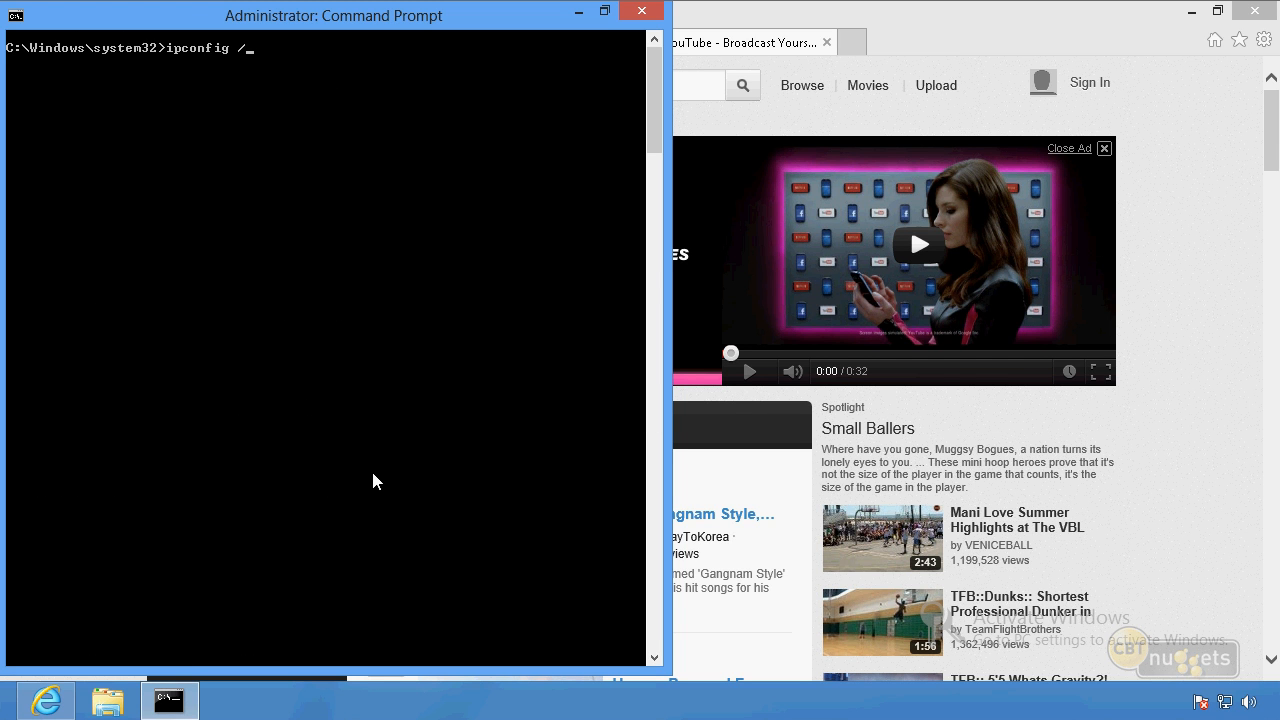
{"action": "type", "text": "flush"}
{"action": "key", "text": "Return"}
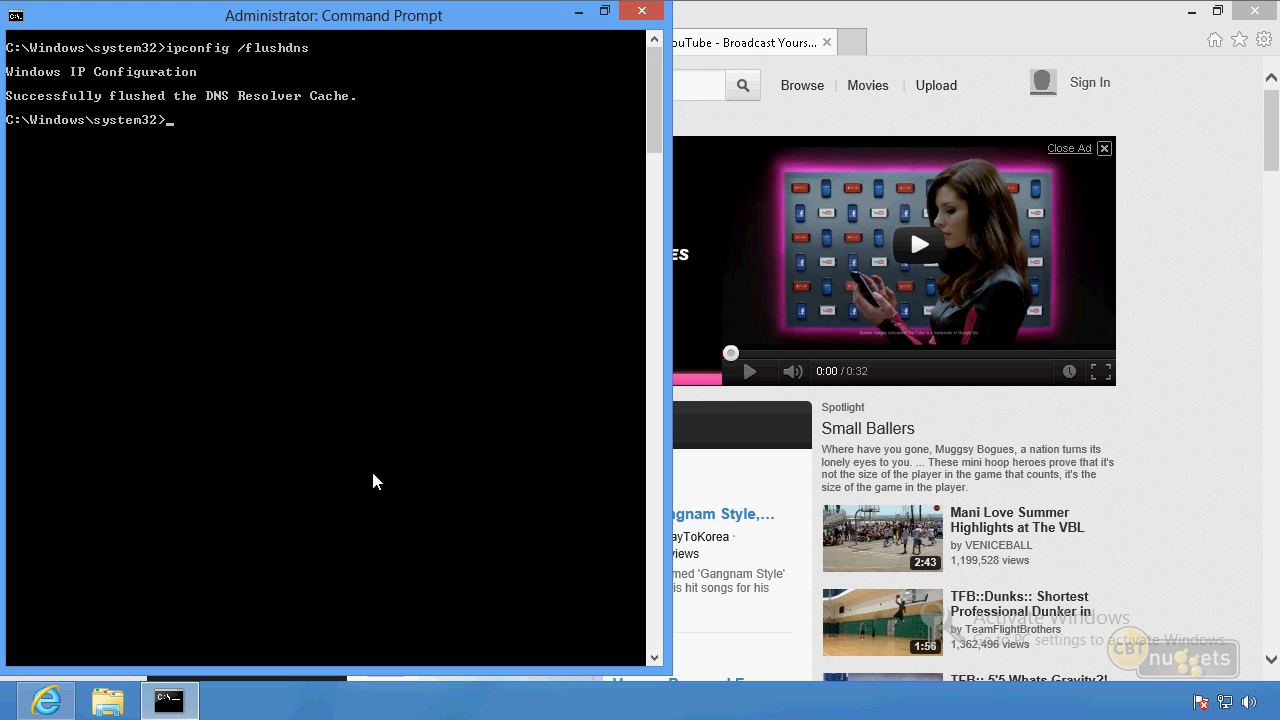
Check the flushed DNS resolver cache by running ipconfig /displaydns again.
{"action": "key", "text": "Up"}
{"action": "key", "text": "BackSpace"}
{"action": "key", "text": "BackSpace"}
{"action": "key", "text": "BackSpace"}
{"action": "key", "text": "BackSpace"}
{"action": "key", "text": "BackSpace"}
{"action": "key", "text": "BackSpace"}
{"action": "key", "text": "BackSpace"}
{"action": "key", "text": "BackSpace"}
{"action": "type", "text": "displaydns"}
{"action": "key", "text": "Return"}
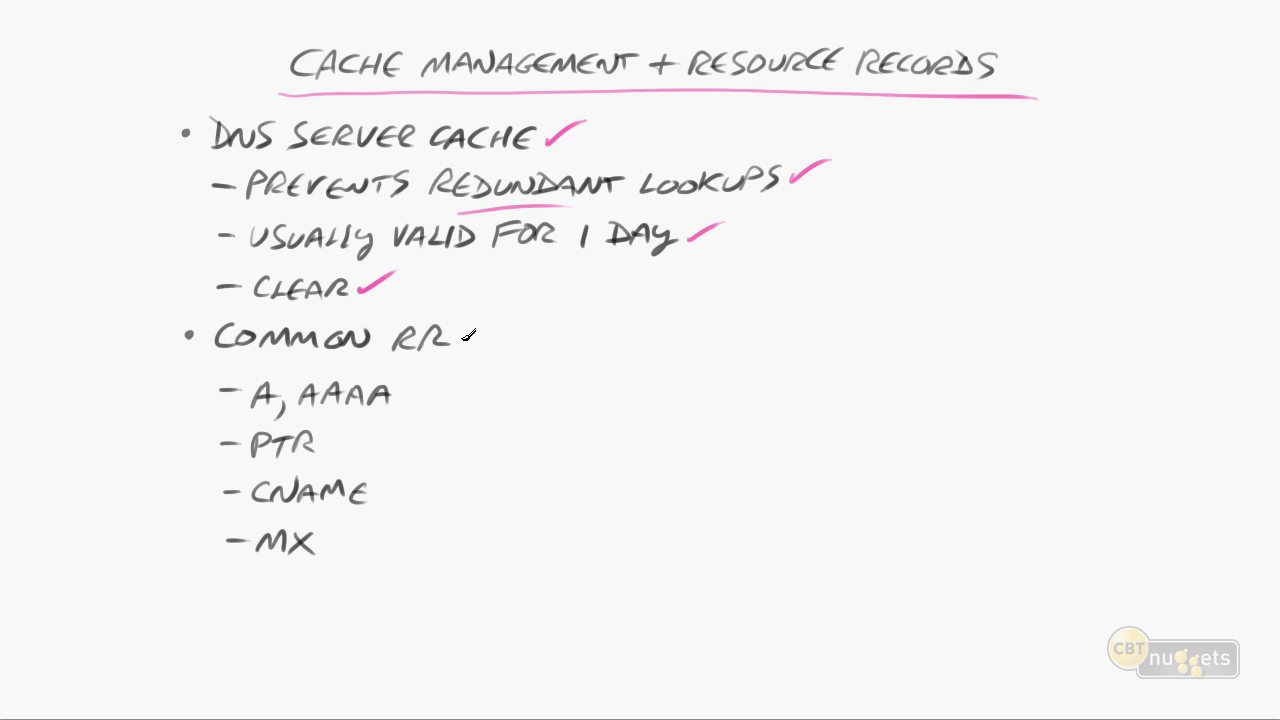
{"action": "left_click_drag", "start_coordinate": [461, 342], "coordinate": [495, 333]}
{"action": "left_click_drag", "start_coordinate": [239, 414], "coordinate": [266, 411]}
{"action": "left_click_drag", "start_coordinate": [243, 359], "coordinate": [246, 376]}
{"action": "mouse_move", "coordinate": [247, 360]}
{"action": "left_mouse_down"}
{"action": "mouse_move", "coordinate": [249, 371]}
{"action": "mouse_move", "coordinate": [284, 356]}
{"action": "mouse_move", "coordinate": [289, 378]}
{"action": "mouse_move", "coordinate": [384, 405]}
{"action": "left_mouse_up"}
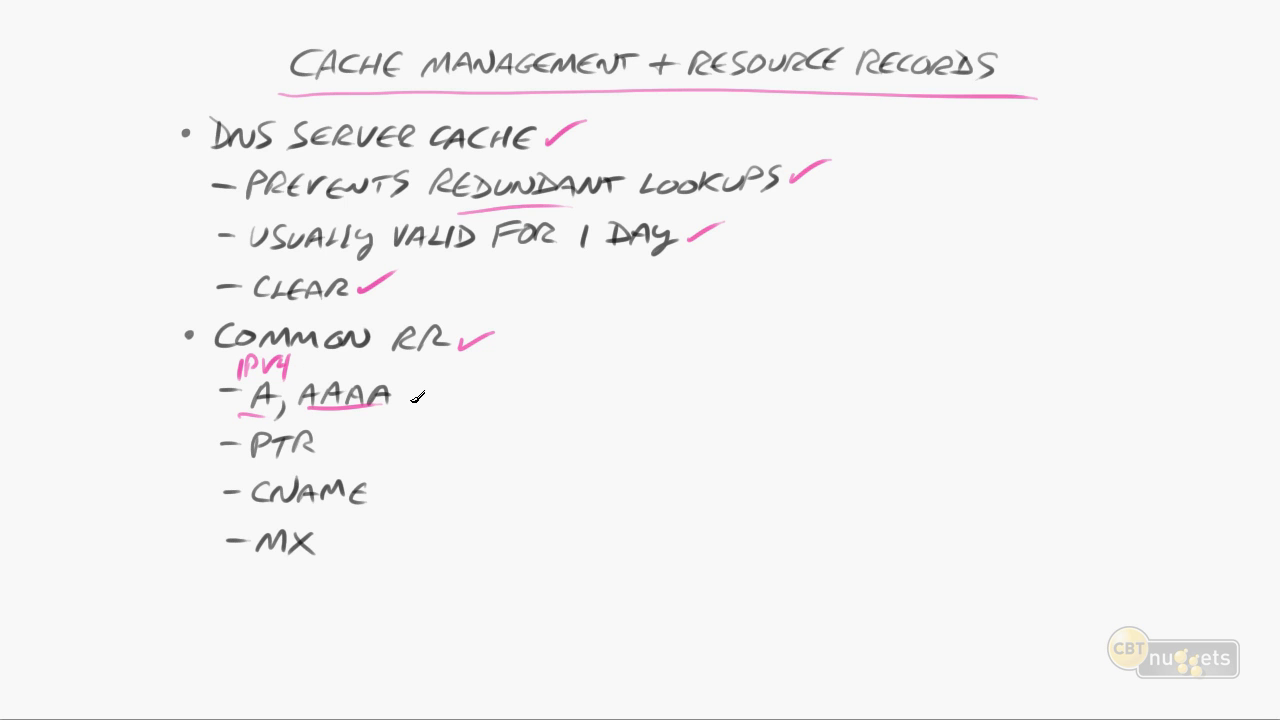
{"action": "mouse_move", "coordinate": [326, 354]}
{"action": "left_mouse_down"}
{"action": "mouse_move", "coordinate": [325, 373]}
{"action": "mouse_move", "coordinate": [367, 357]}
{"action": "mouse_move", "coordinate": [372, 368]}
{"action": "left_mouse_up"}
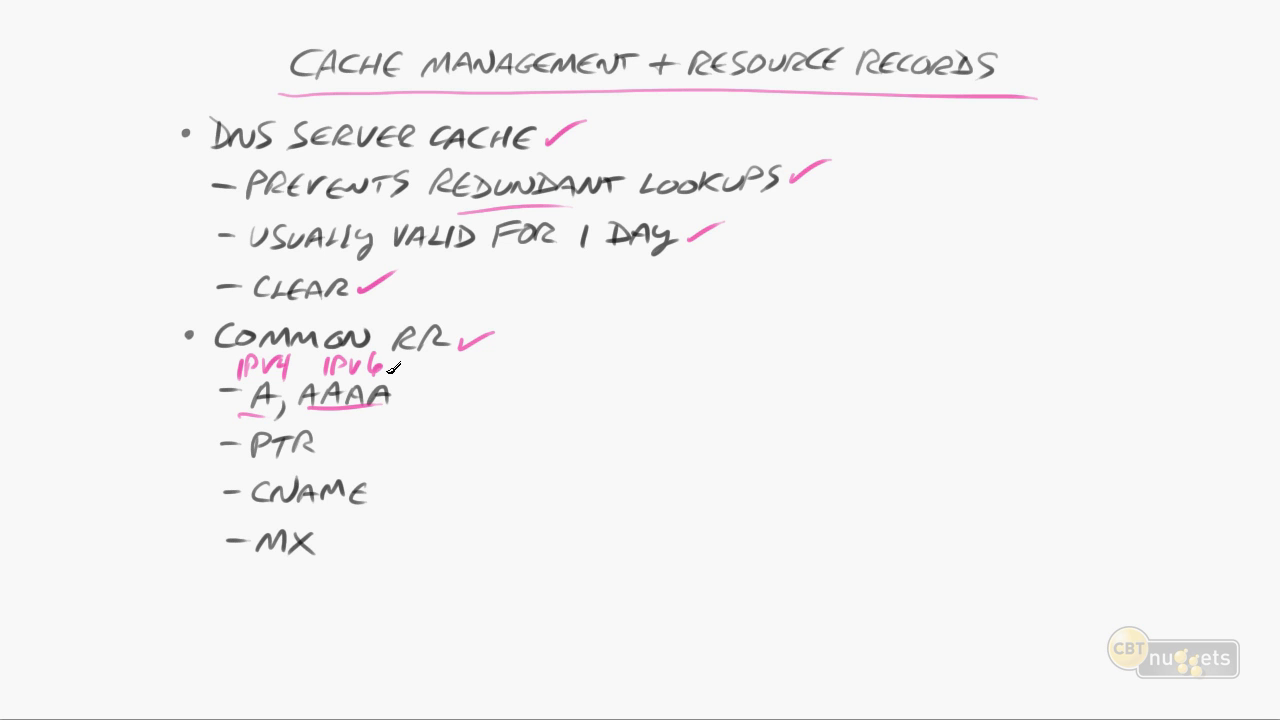
{"action": "left_click_drag", "start_coordinate": [324, 442], "coordinate": [350, 434]}
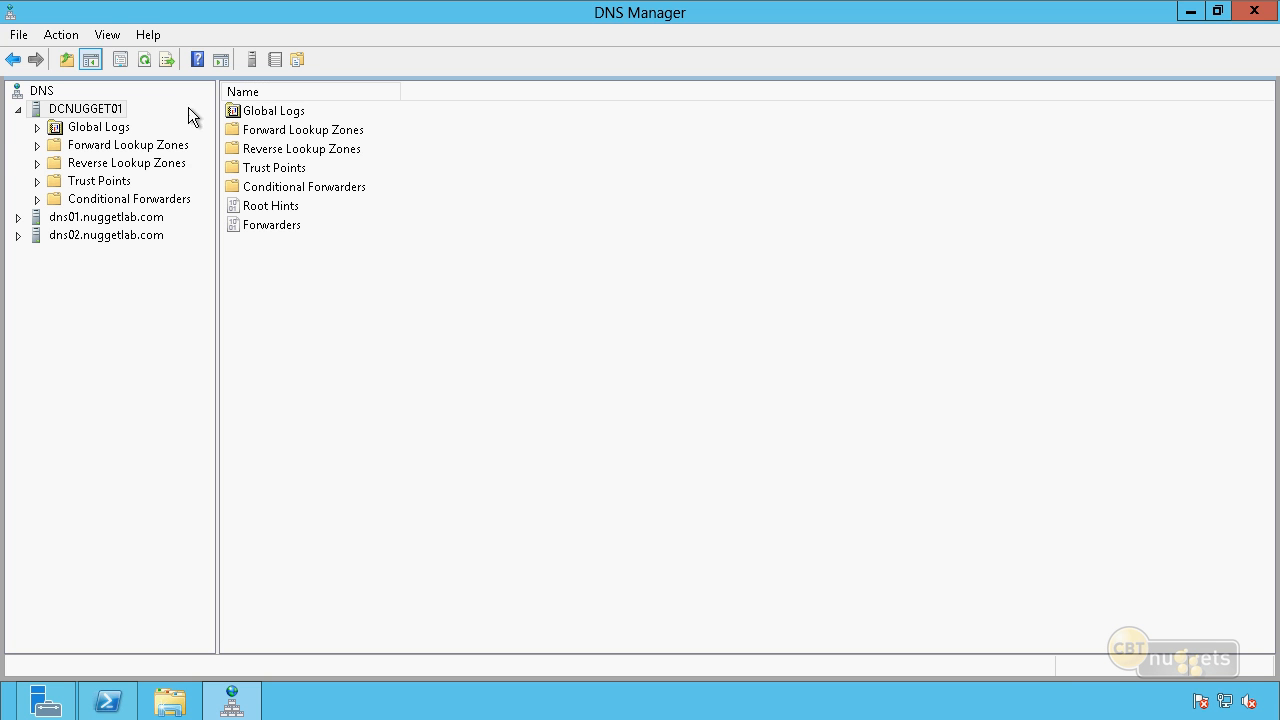
In DNS Manager, open DCNUGGET01's 10.10.10.in-addr.arpa reverse lookup zone and check the pointer record for 10.10.10.70.
{"action": "left_click", "coordinate": [114, 164]}
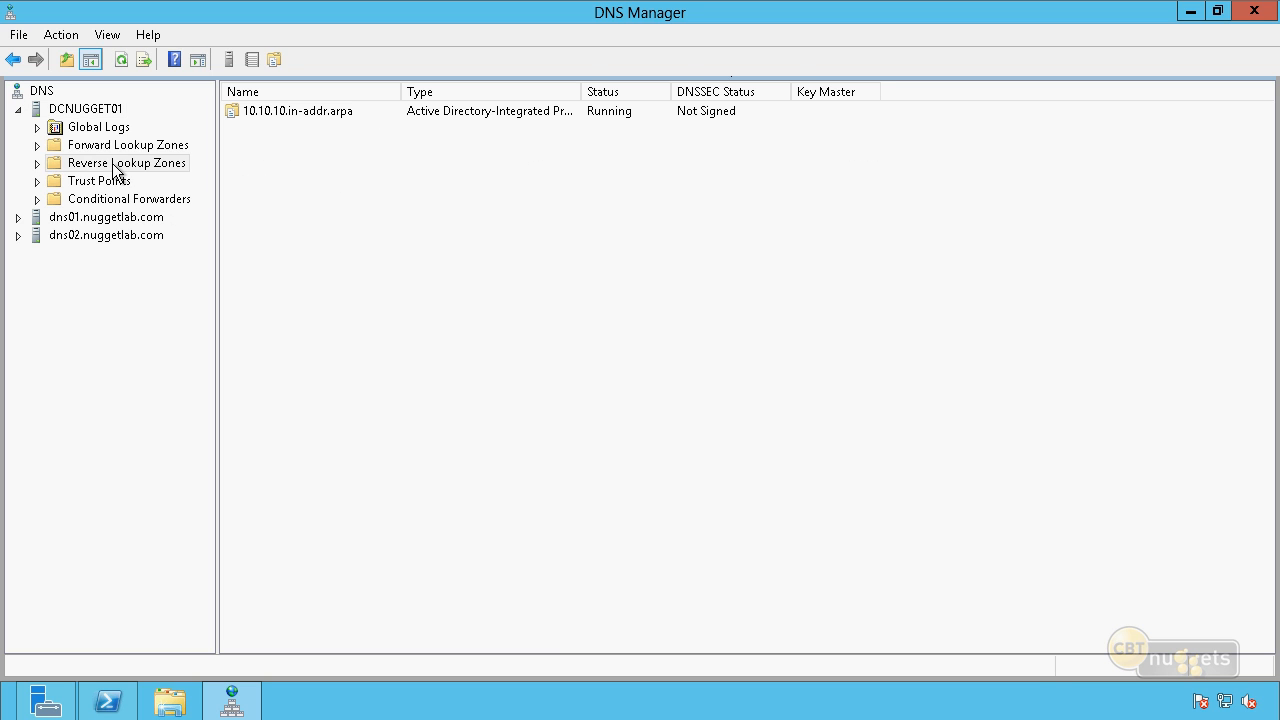
{"action": "double_click", "coordinate": [113, 164]}
{"action": "left_click", "coordinate": [125, 181]}
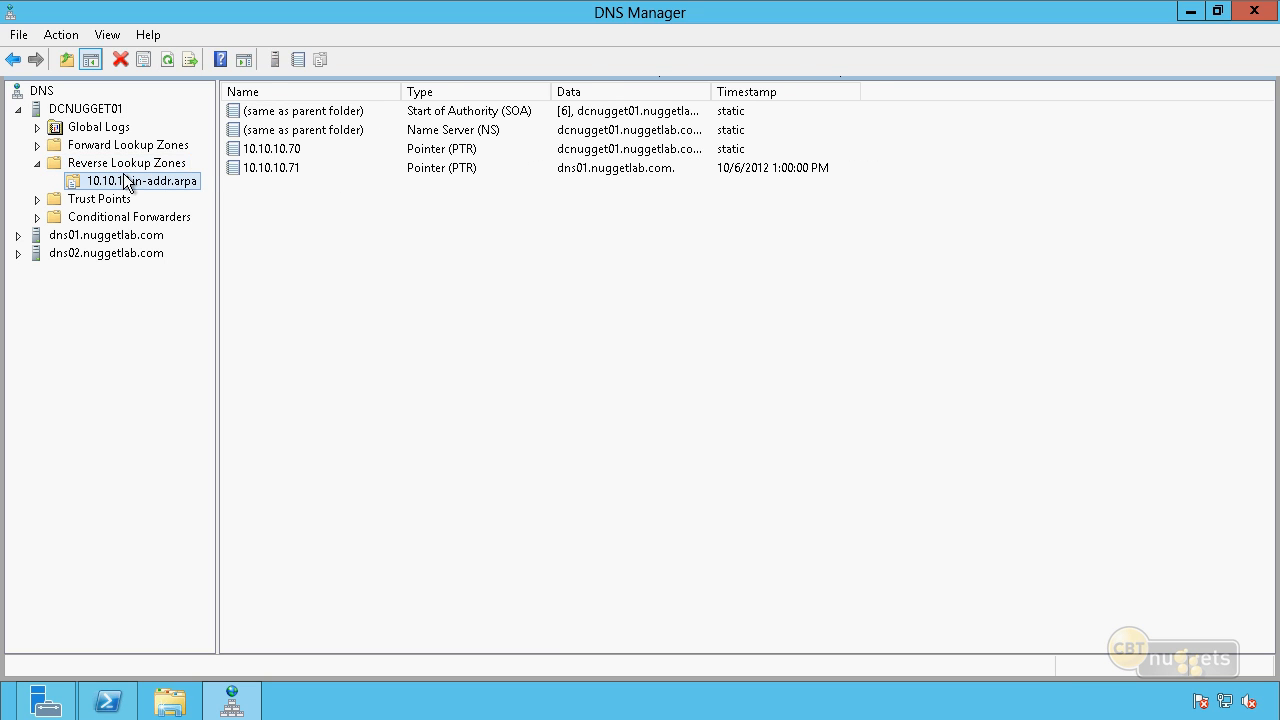
{"action": "left_click", "coordinate": [300, 150]}
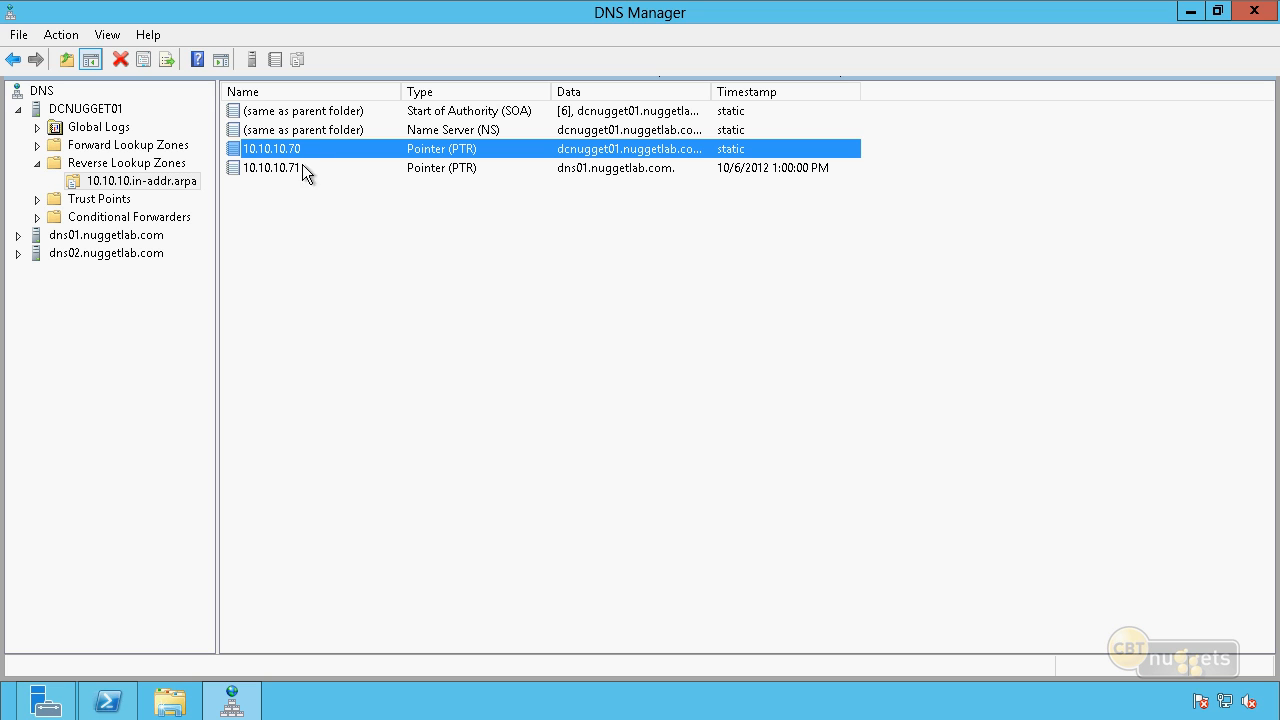
{"action": "left_click", "coordinate": [299, 211]}
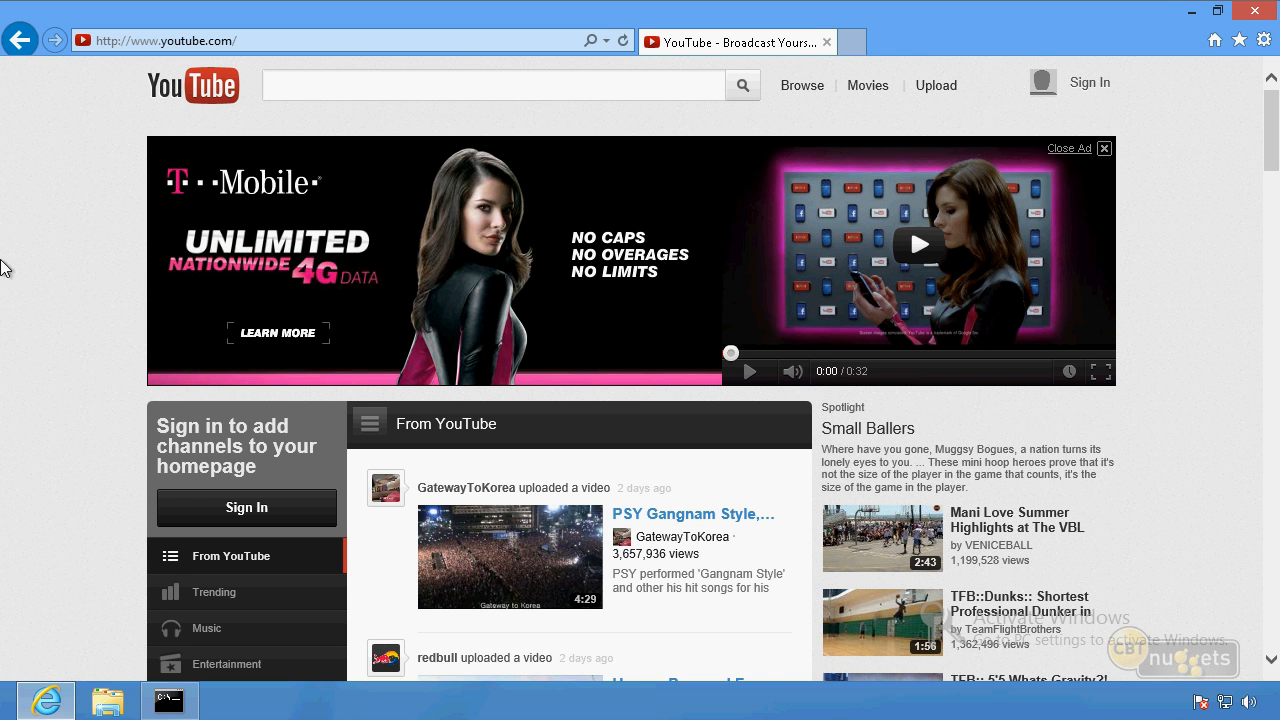
Switch to the client's Command Prompt and resolve 10.10.10.70 to its host name with ping -a 10.10.10.70.
{"action": "left_click", "coordinate": [169, 700]}
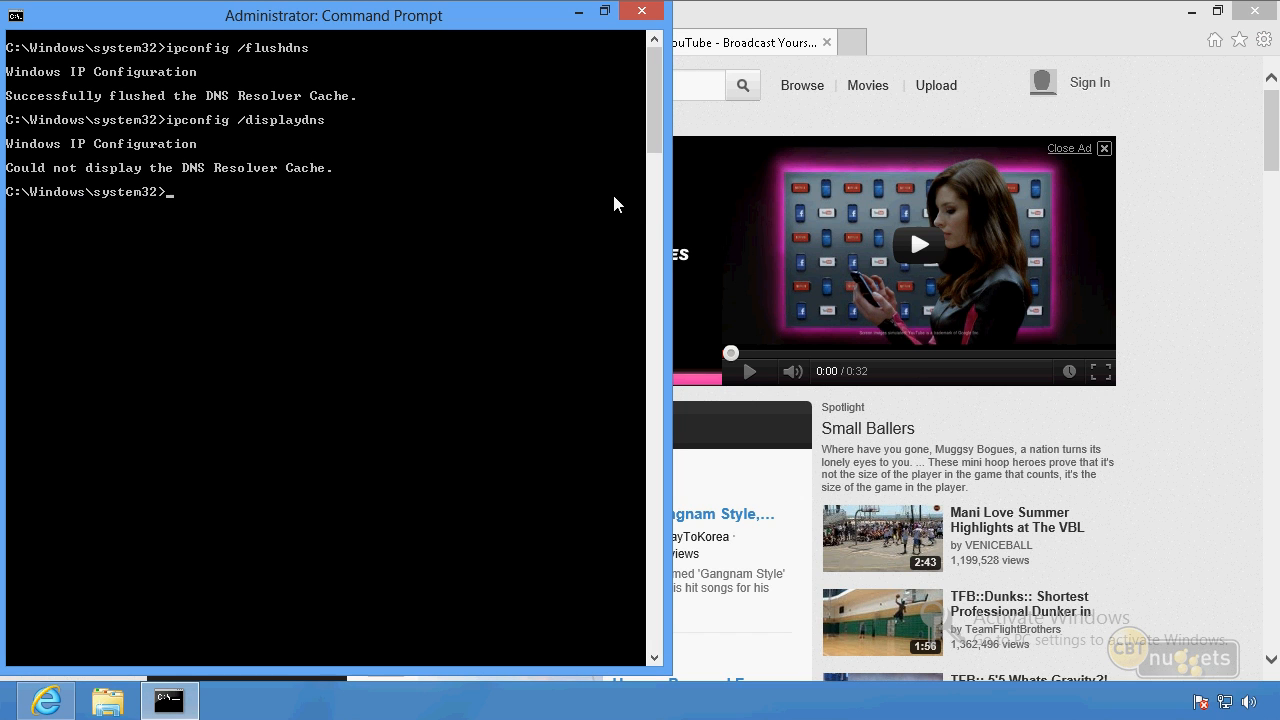
{"action": "type", "text": "ping -a 10.10.10.70"}
{"action": "key", "text": "Return"}
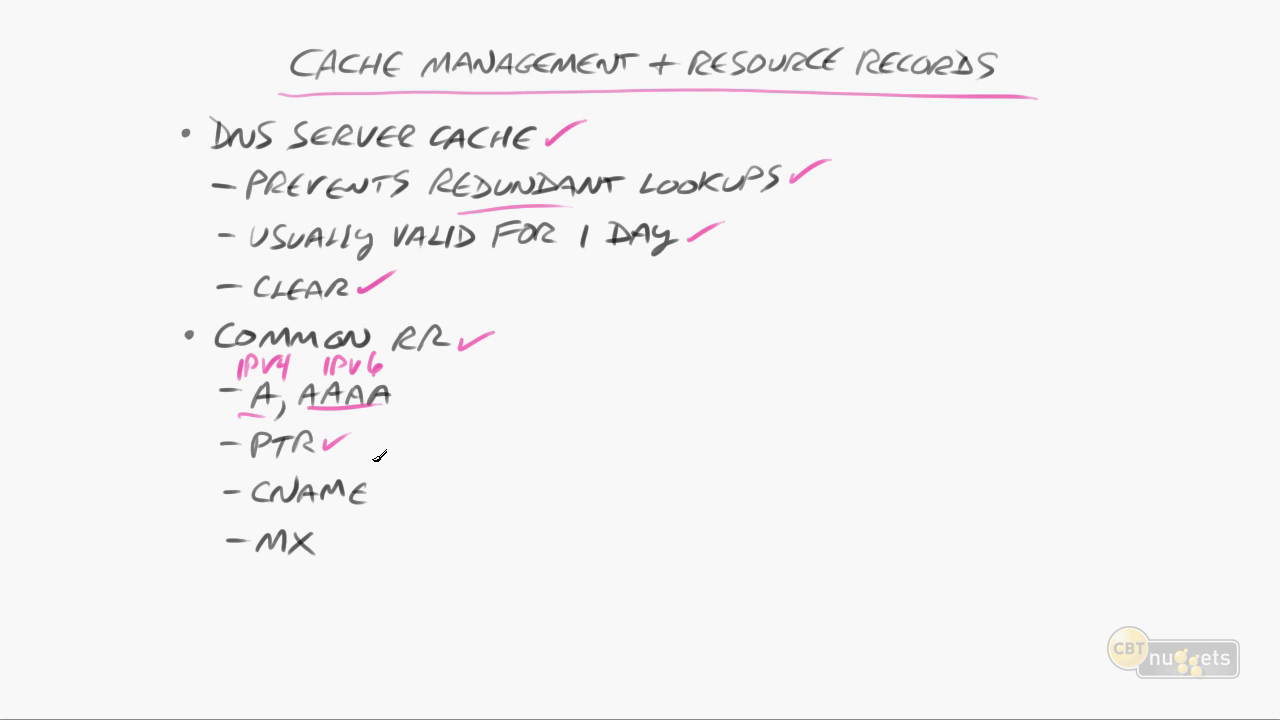
{"action": "left_click_drag", "start_coordinate": [374, 490], "coordinate": [400, 482]}
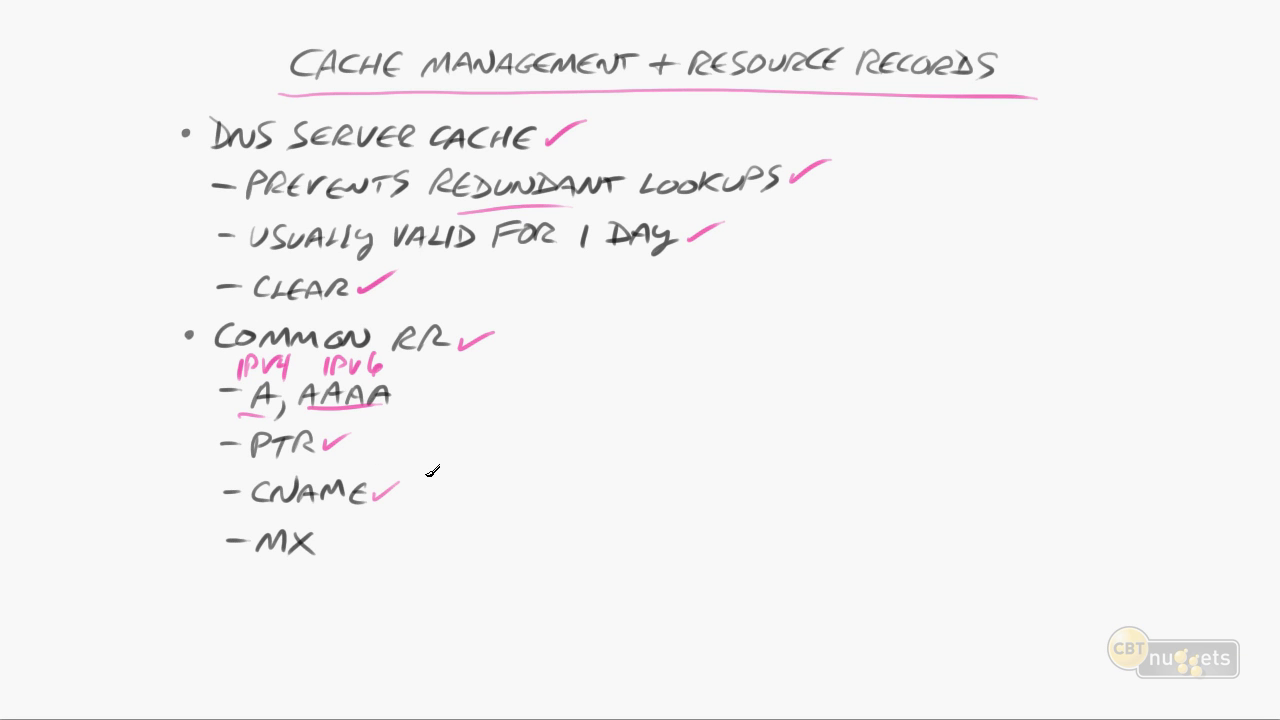
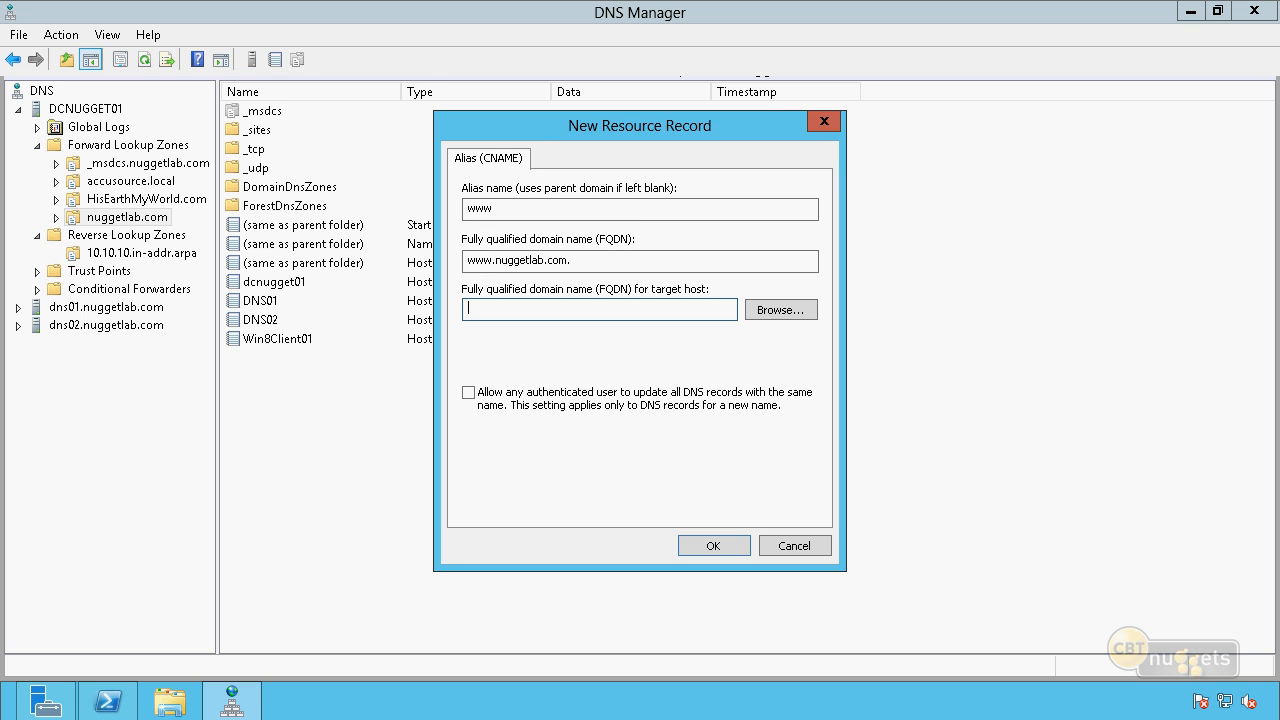
Point the www alias (CNAME) record to webserverfarm.nuggetlab.com, create it in the nuggetlab.com zone, and select the new record.
{"action": "type", "text": "webserverfarm.nuggetlab.com"}
{"action": "left_click", "coordinate": [710, 545]}
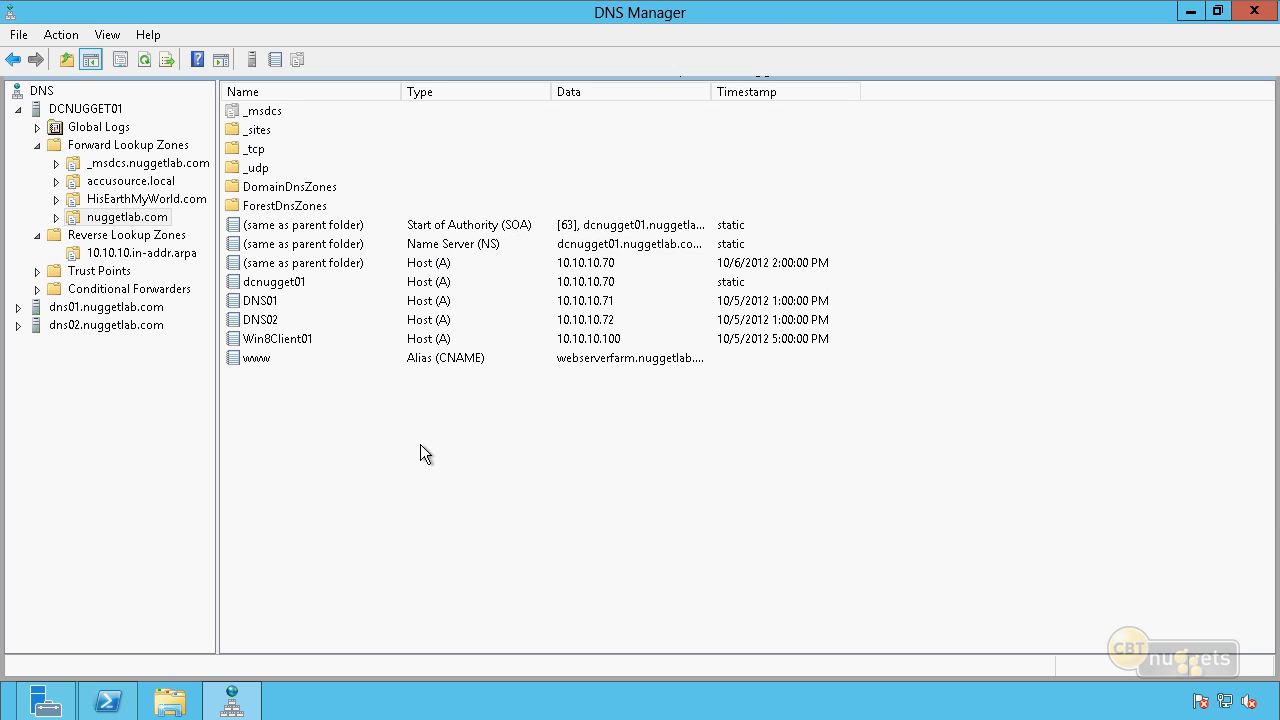
{"action": "left_click", "coordinate": [623, 360]}
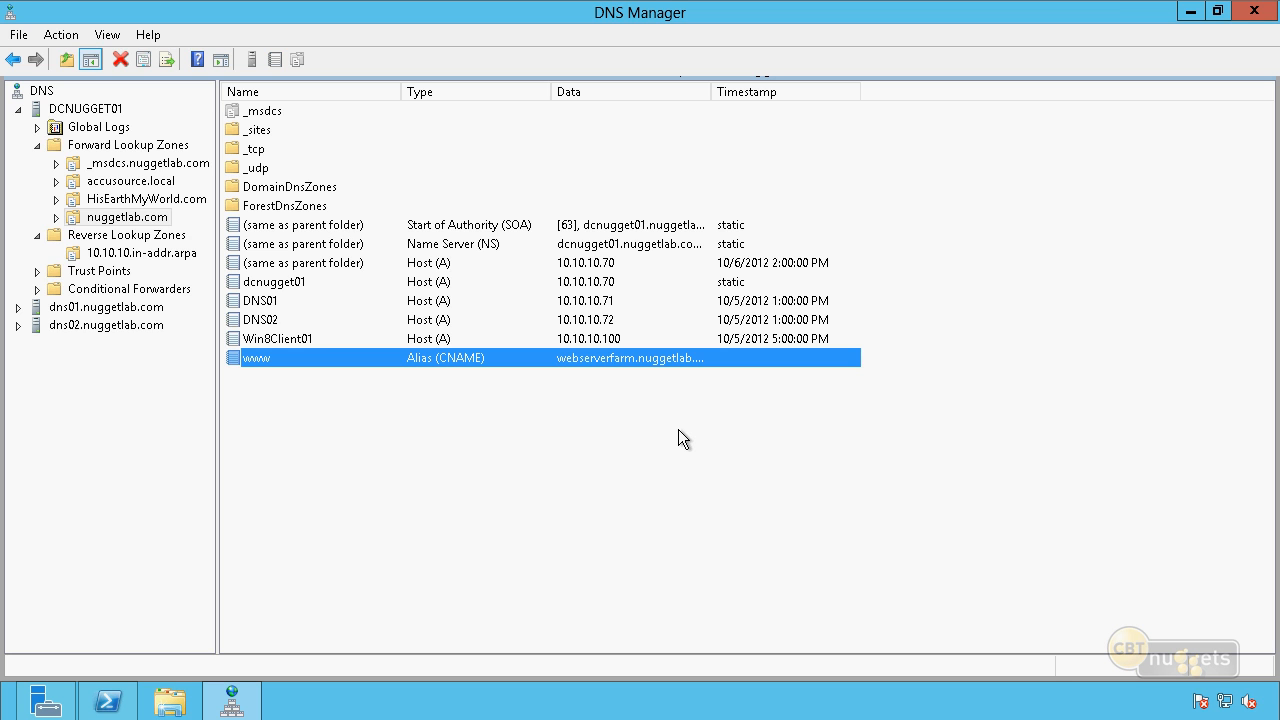
Add a host (A) record named webserverfarm with IP address 10.10.10.200 and an associated pointer record to nuggetlab.com.
{"action": "right_click", "coordinate": [322, 414]}
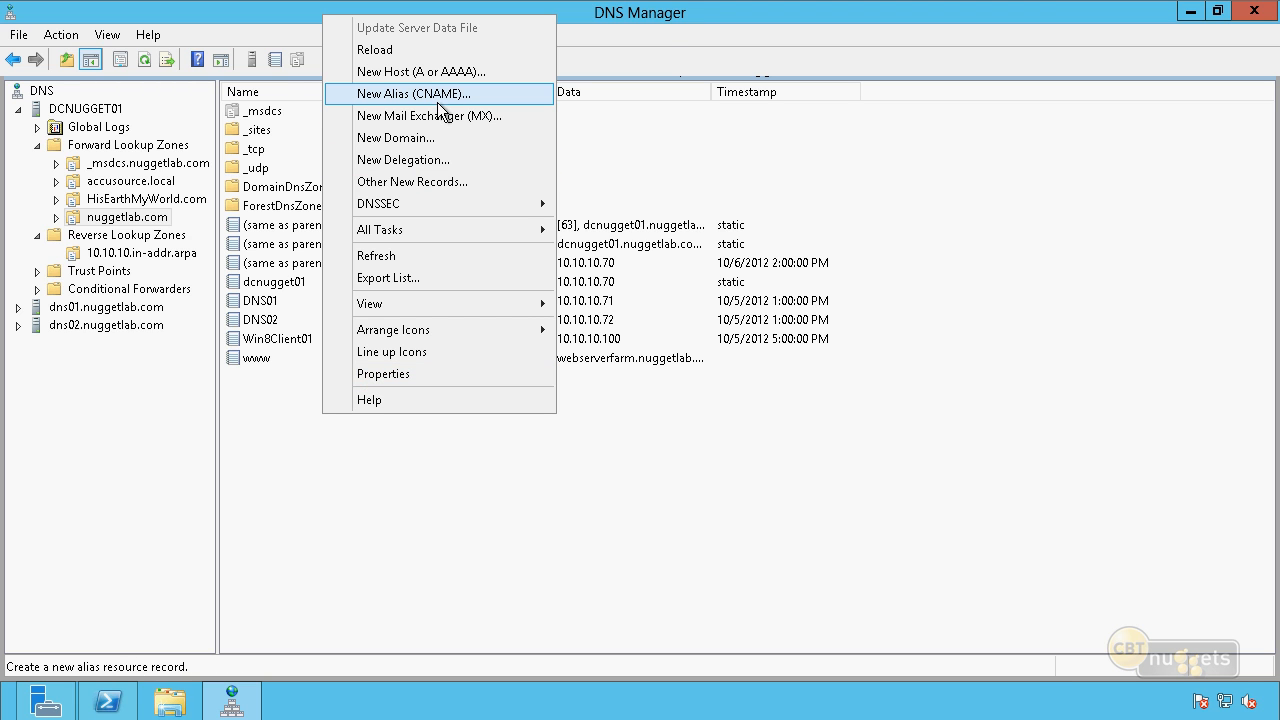
{"action": "left_click", "coordinate": [440, 72]}
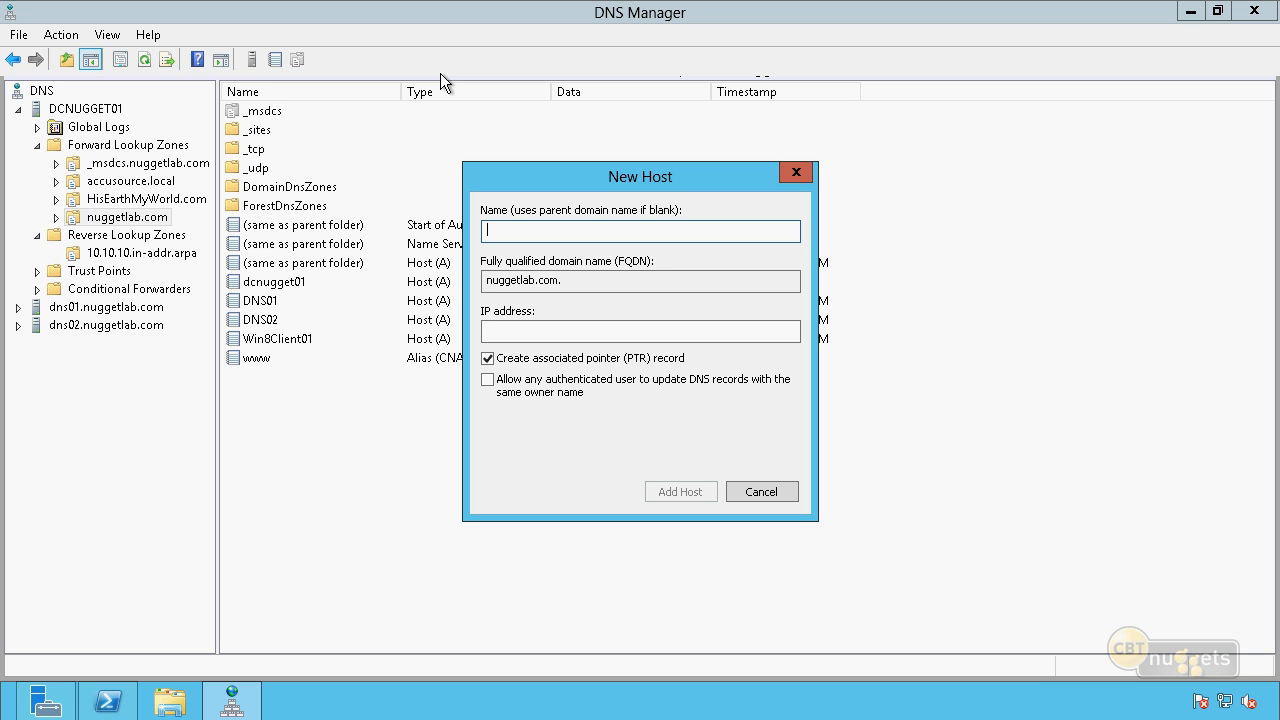
{"action": "type", "text": "webserverfarm"}
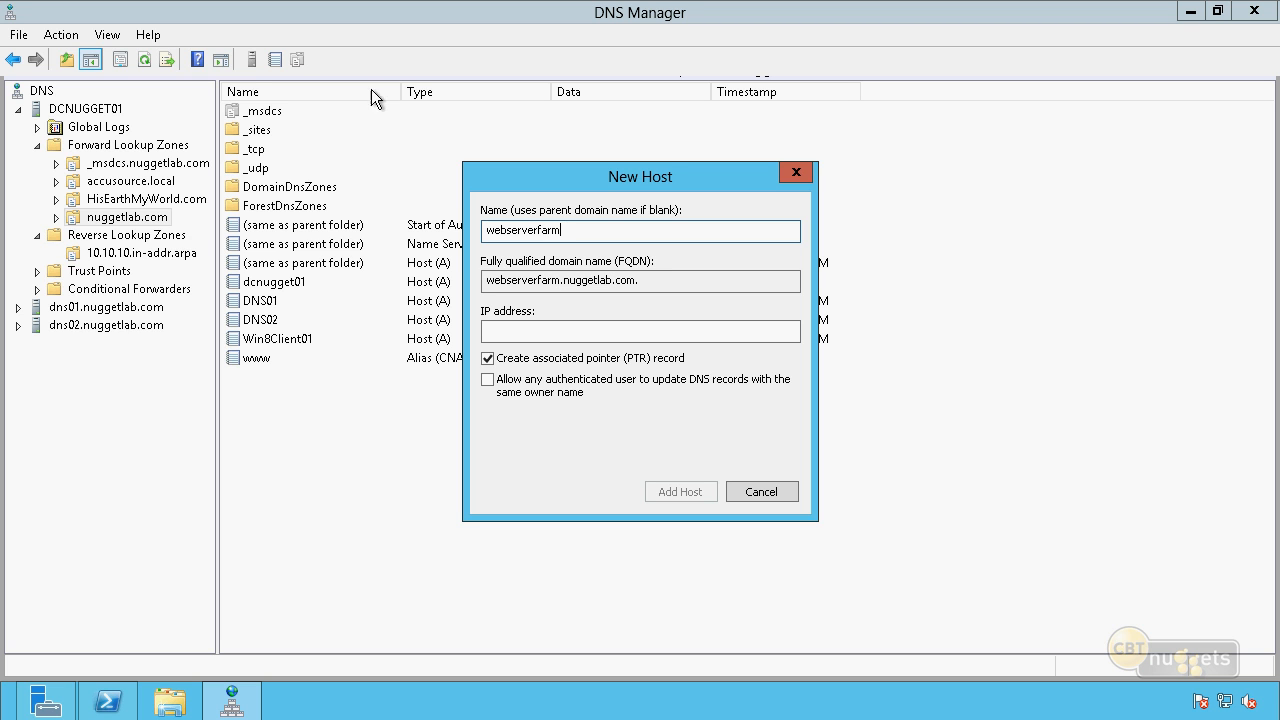
{"action": "left_click", "coordinate": [520, 336]}
{"action": "type", "text": "10"}
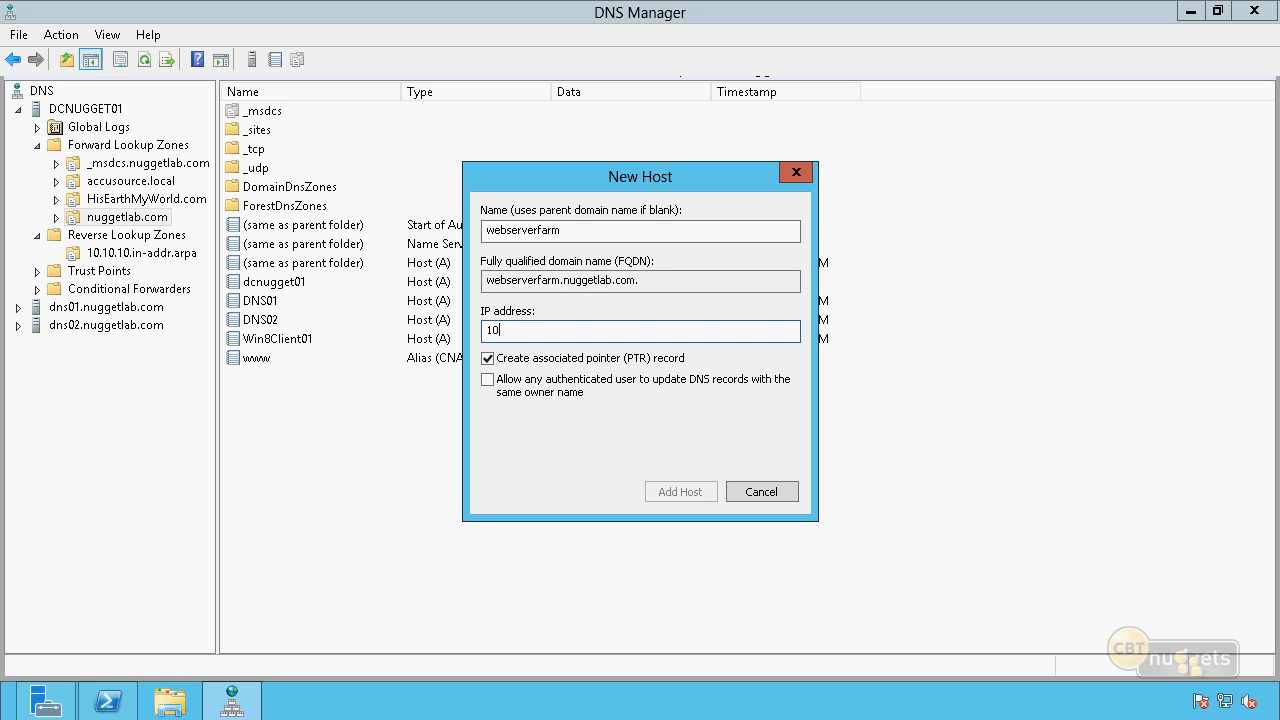
{"action": "type", "text": ".10.10.200"}
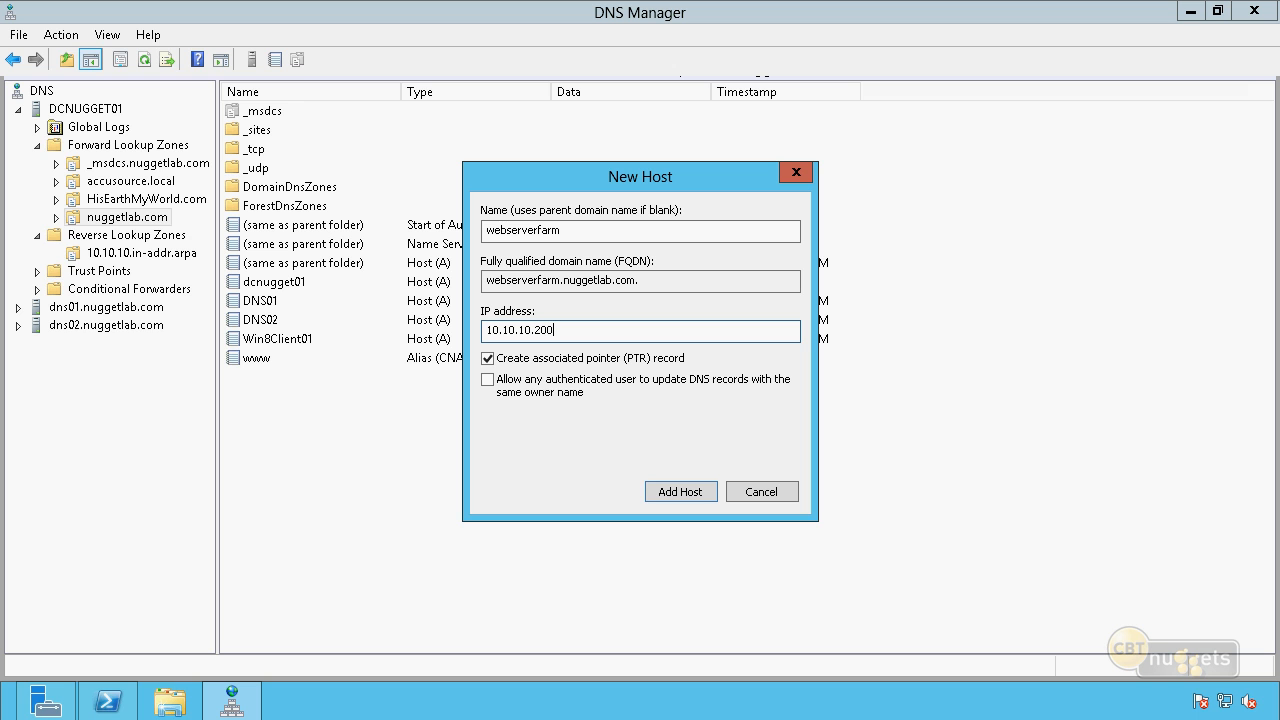
{"action": "left_click", "coordinate": [680, 490]}
{"action": "key", "text": "Return"}
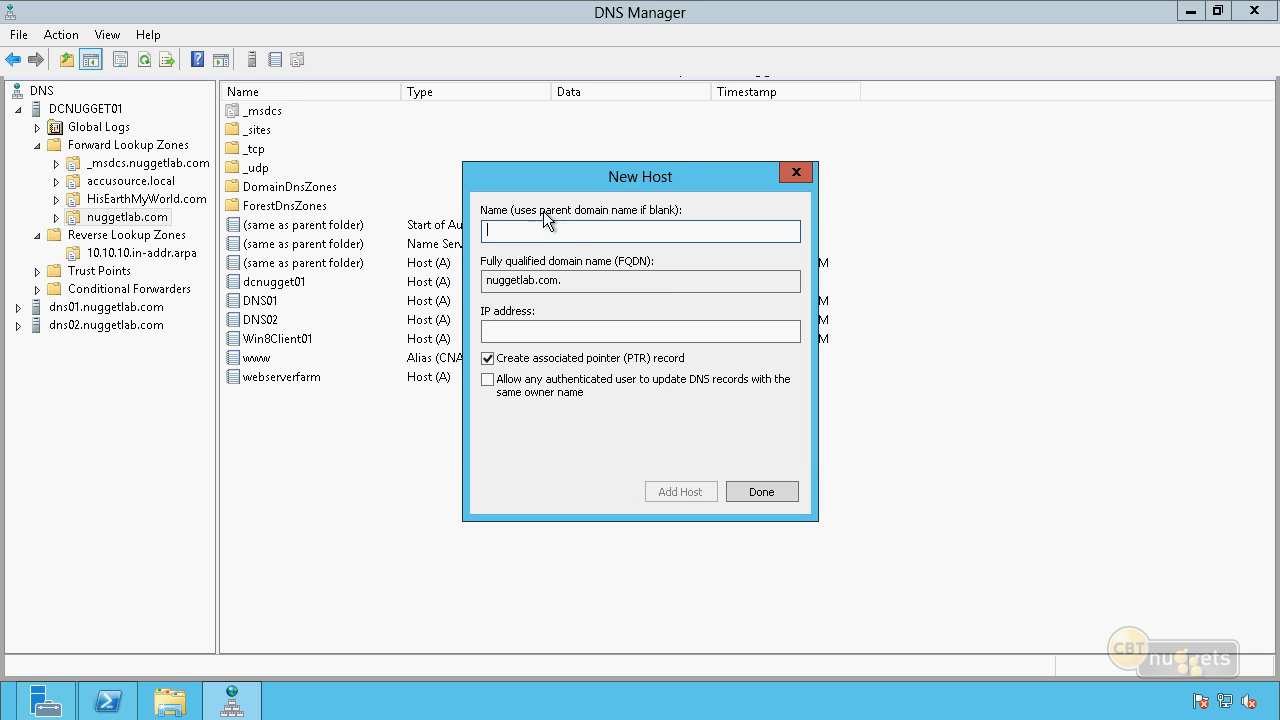
Add a second webserverfarm host record with IP address 10.10.10.201 and an associated pointer record.
{"action": "type", "text": "webserverfarm"}
{"action": "key", "text": "Tab"}
{"action": "key", "text": "Tab"}
{"action": "type", "text": "10.10.10.201"}
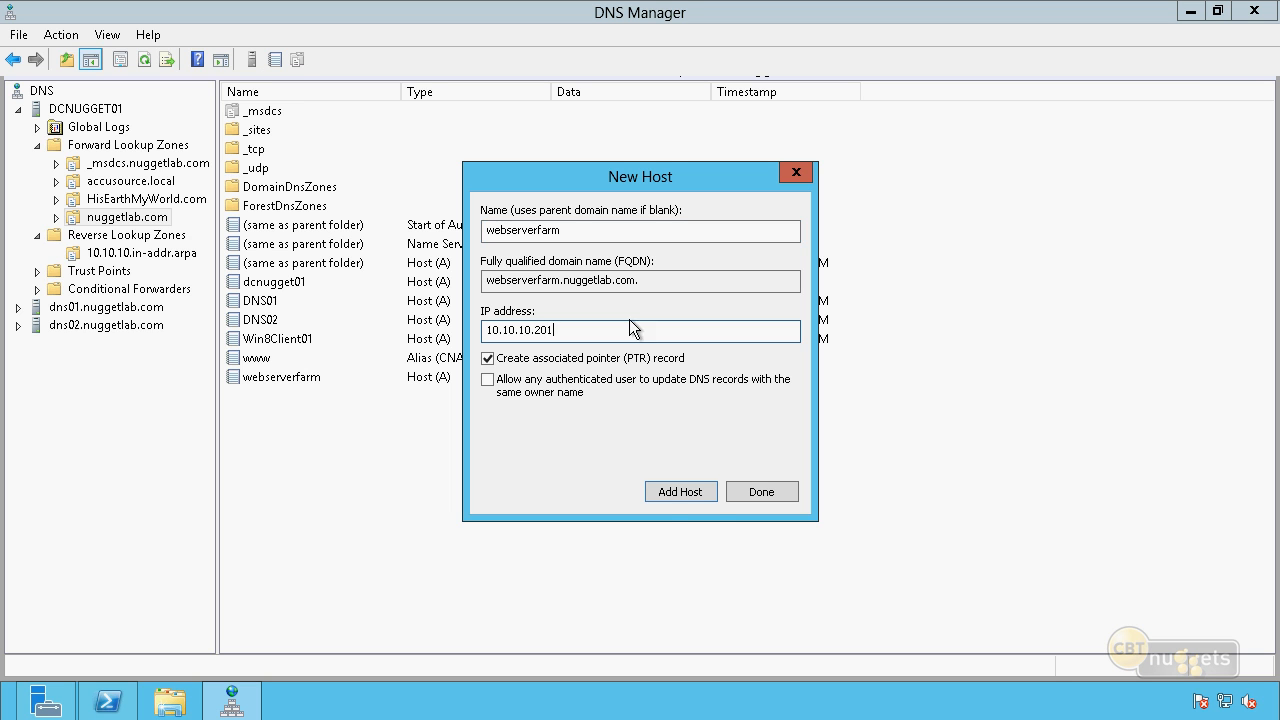
{"action": "left_click", "coordinate": [714, 493]}
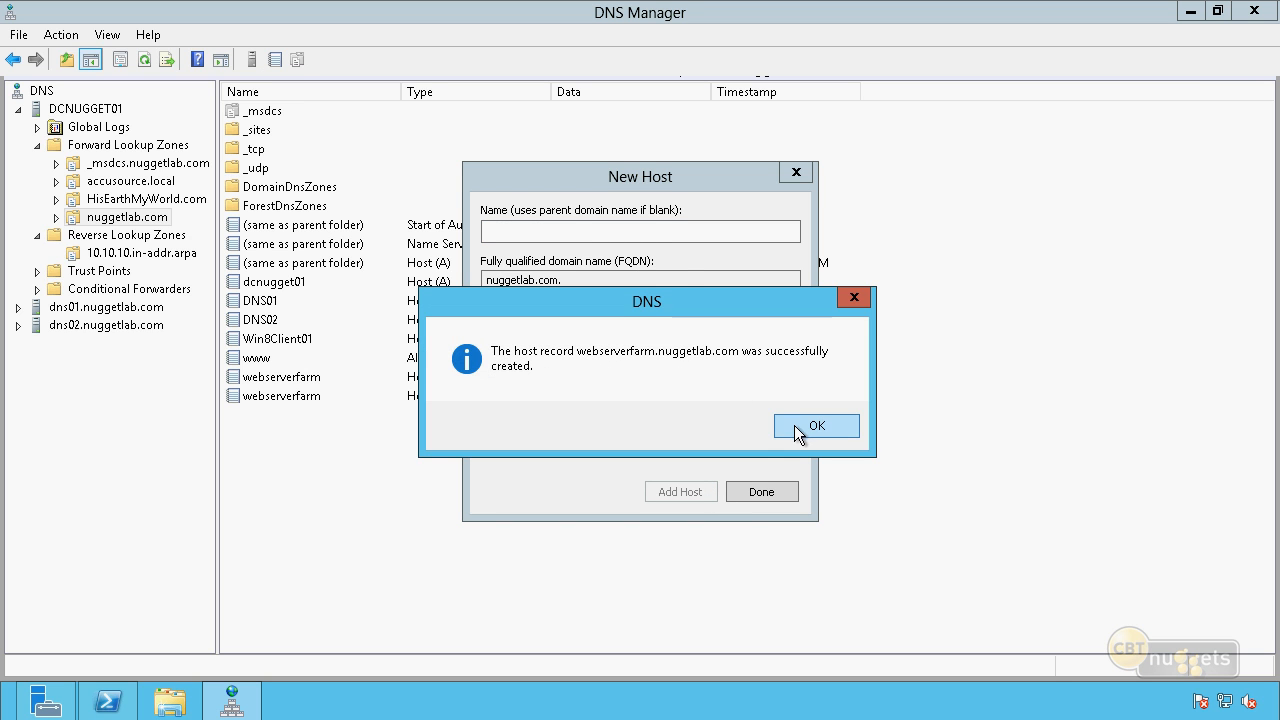
{"action": "left_click", "coordinate": [796, 427]}
Add a third webserverfarm host record with IP address 10.10.10.202 and finish adding hosts.
{"action": "type", "text": "webserverfarm"}
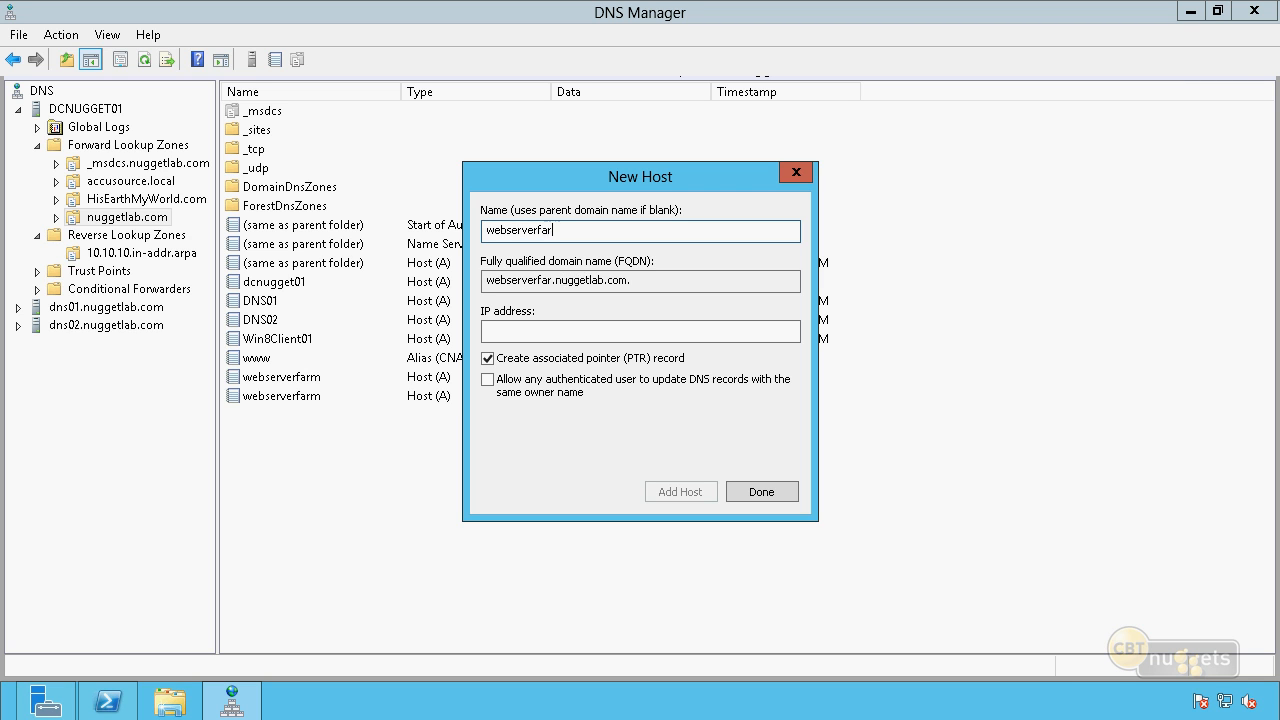
{"action": "key", "text": "Tab"}
{"action": "key", "text": "Tab"}
{"action": "type", "text": "10.10.10.20"}
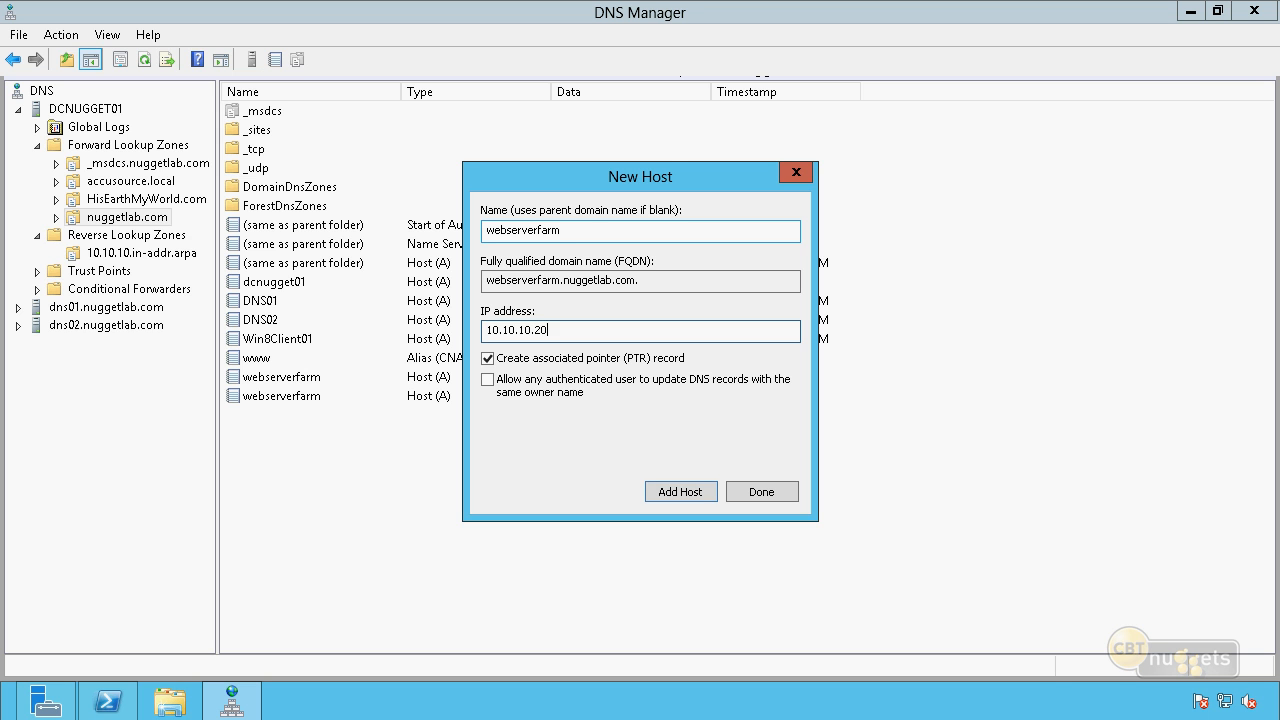
{"action": "key", "text": "Return"}
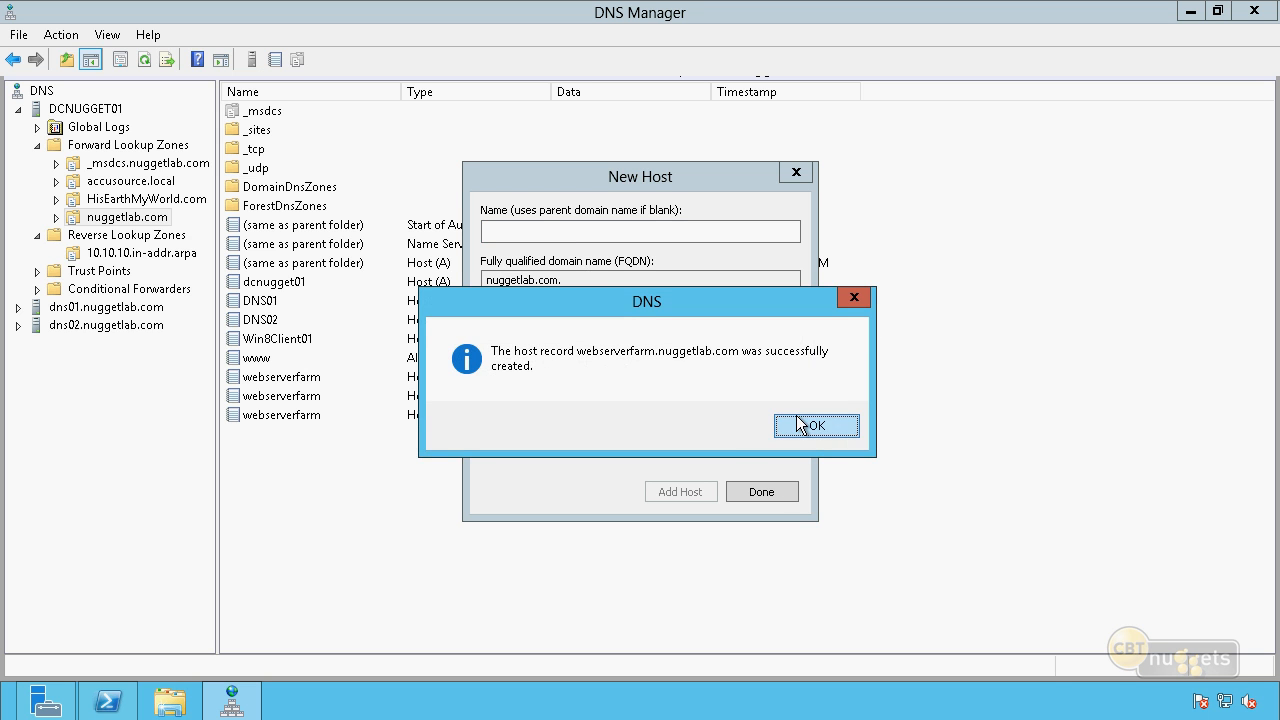
{"action": "left_click", "coordinate": [805, 425]}
{"action": "left_click", "coordinate": [777, 488]}
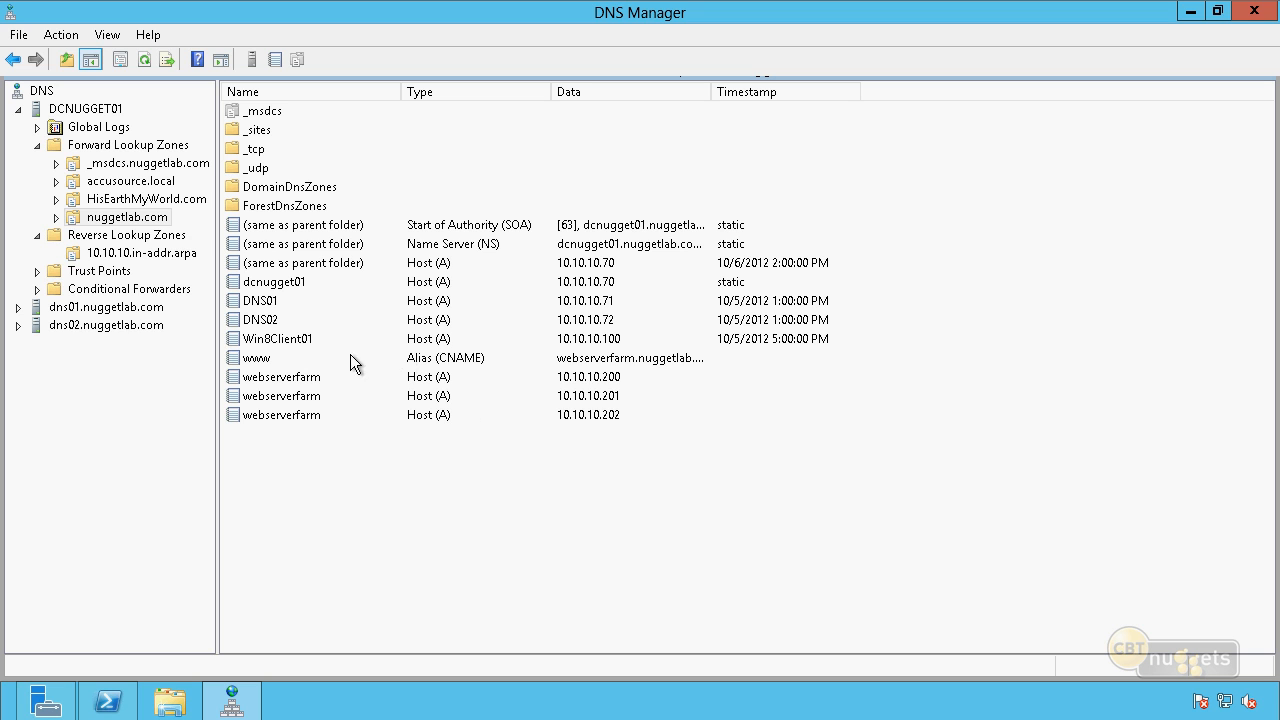
Review the www alias and the three webserverfarm host records it refers to in the nuggetlab.com zone.
{"action": "left_click", "coordinate": [258, 358]}
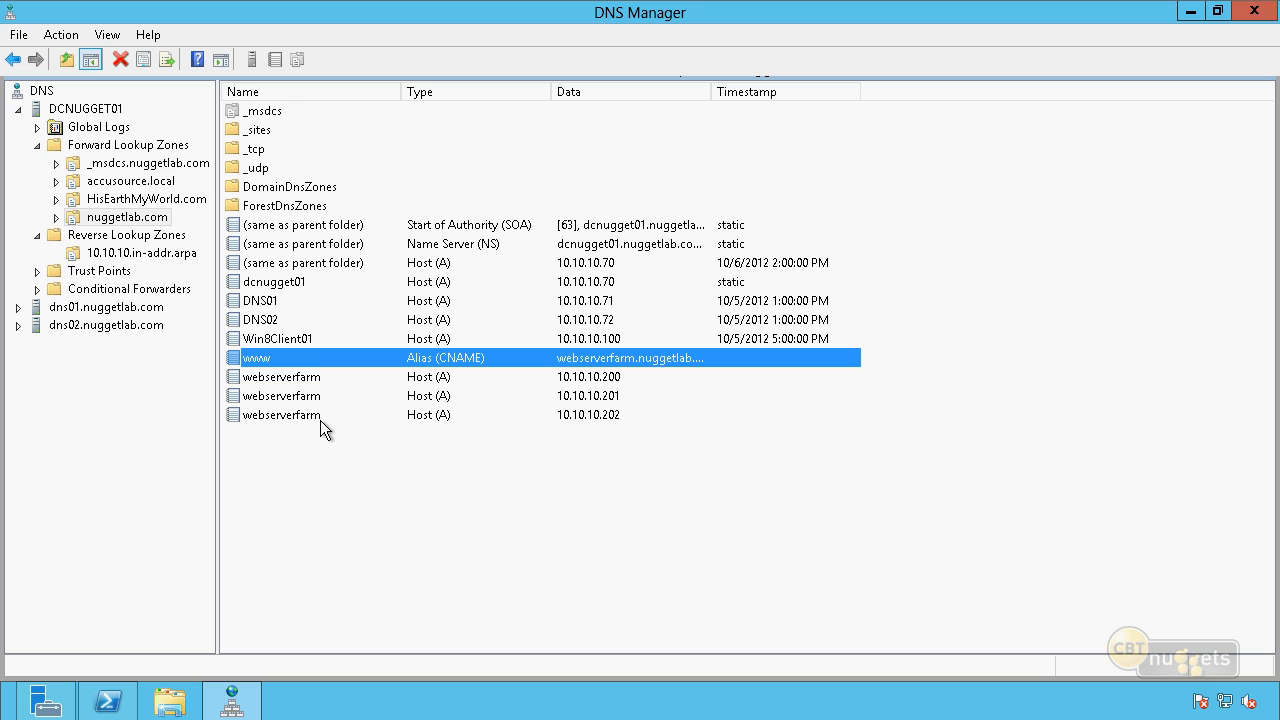
{"action": "left_click", "coordinate": [316, 378]}
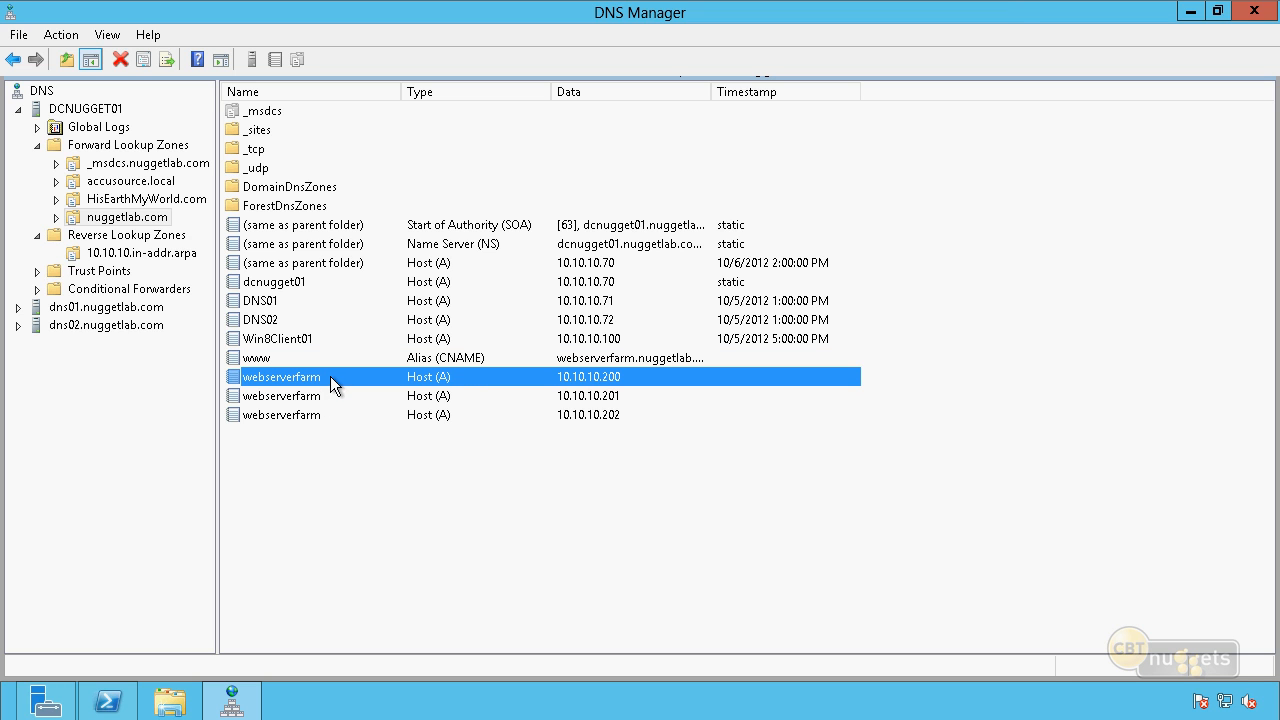
{"action": "left_click", "coordinate": [323, 395]}
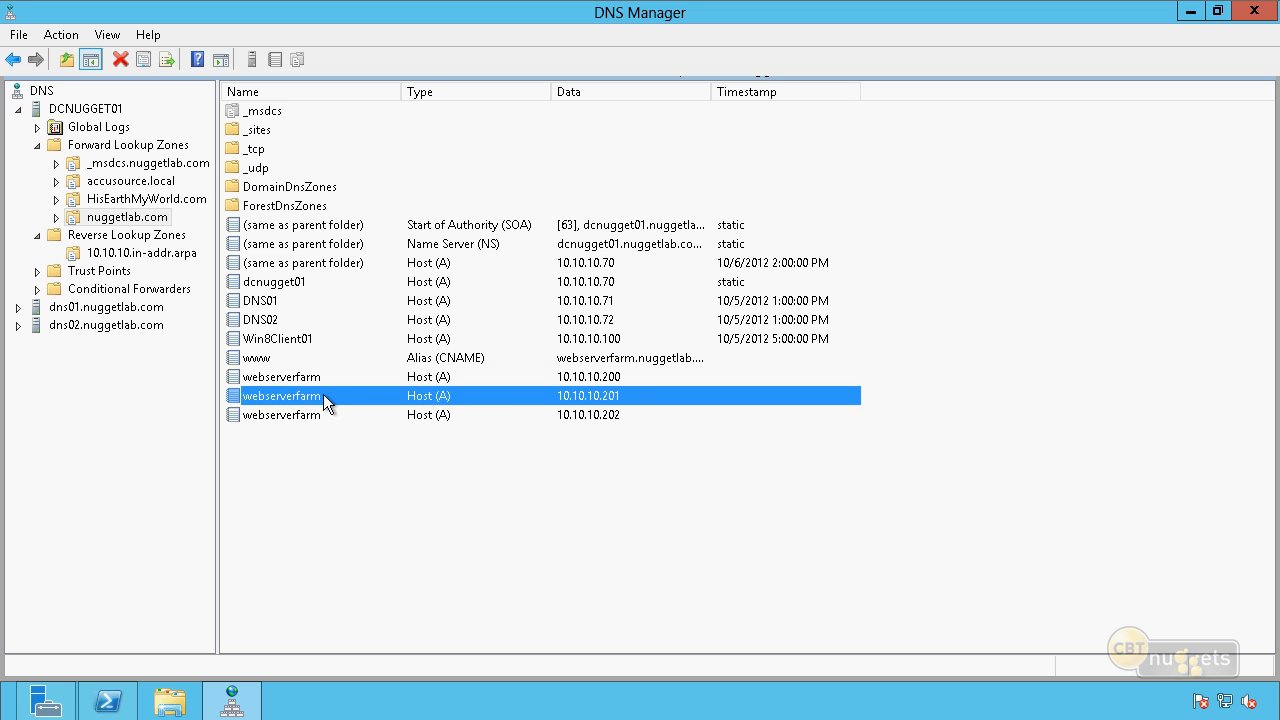
{"action": "left_click", "coordinate": [316, 416]}
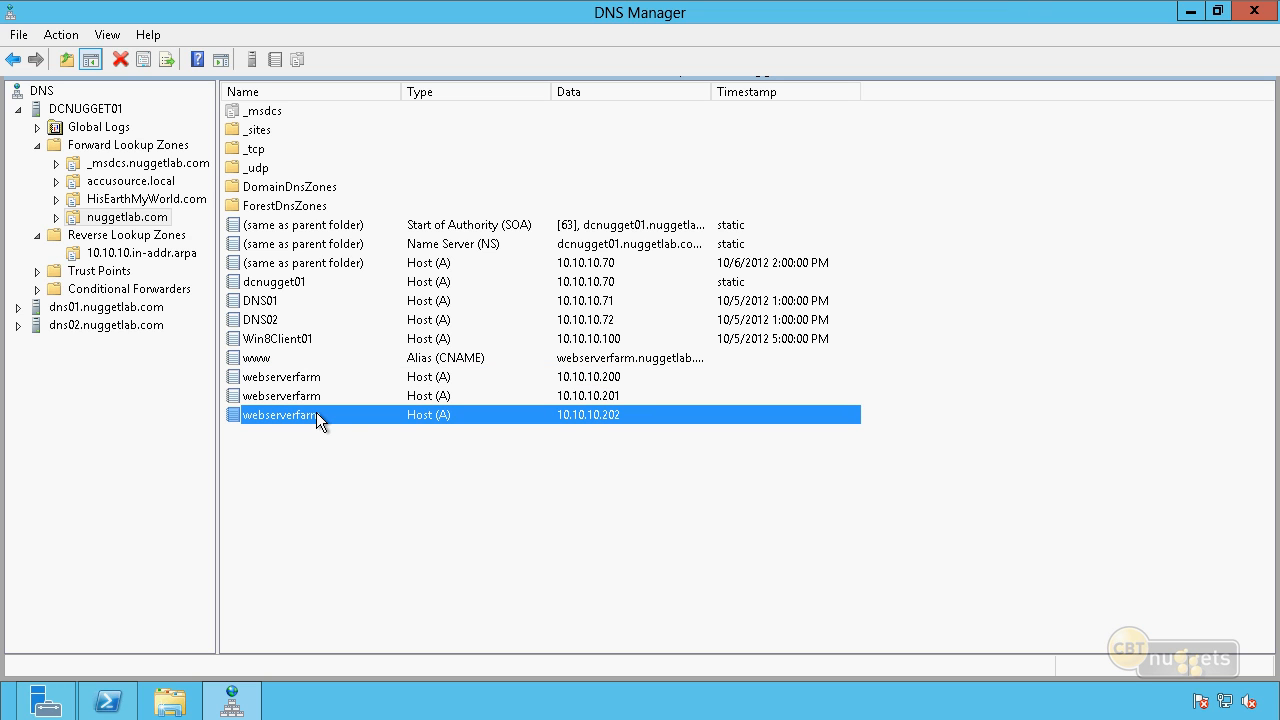
{"action": "left_click", "coordinate": [316, 378]}
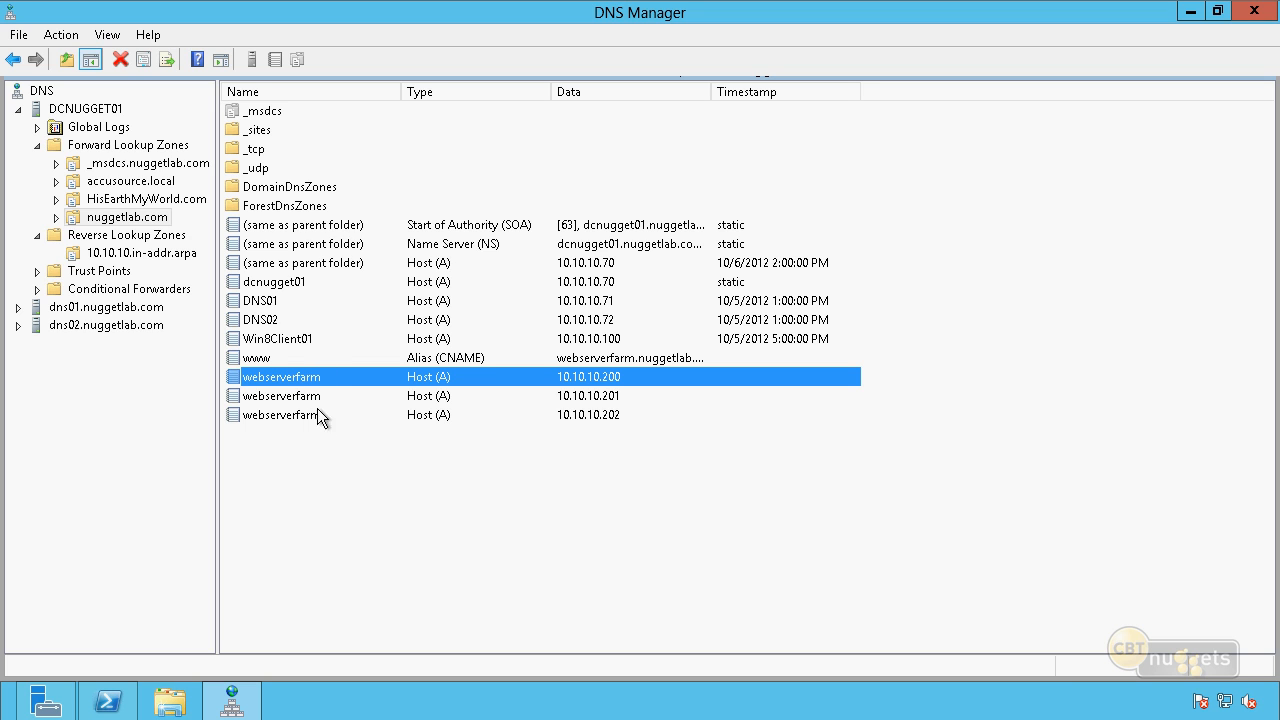
{"action": "left_click", "coordinate": [400, 516]}
Start a new Mail Exchanger (MX) record in nuggetlab.com with mail as the host or child domain.
{"action": "right_click", "coordinate": [354, 483]}
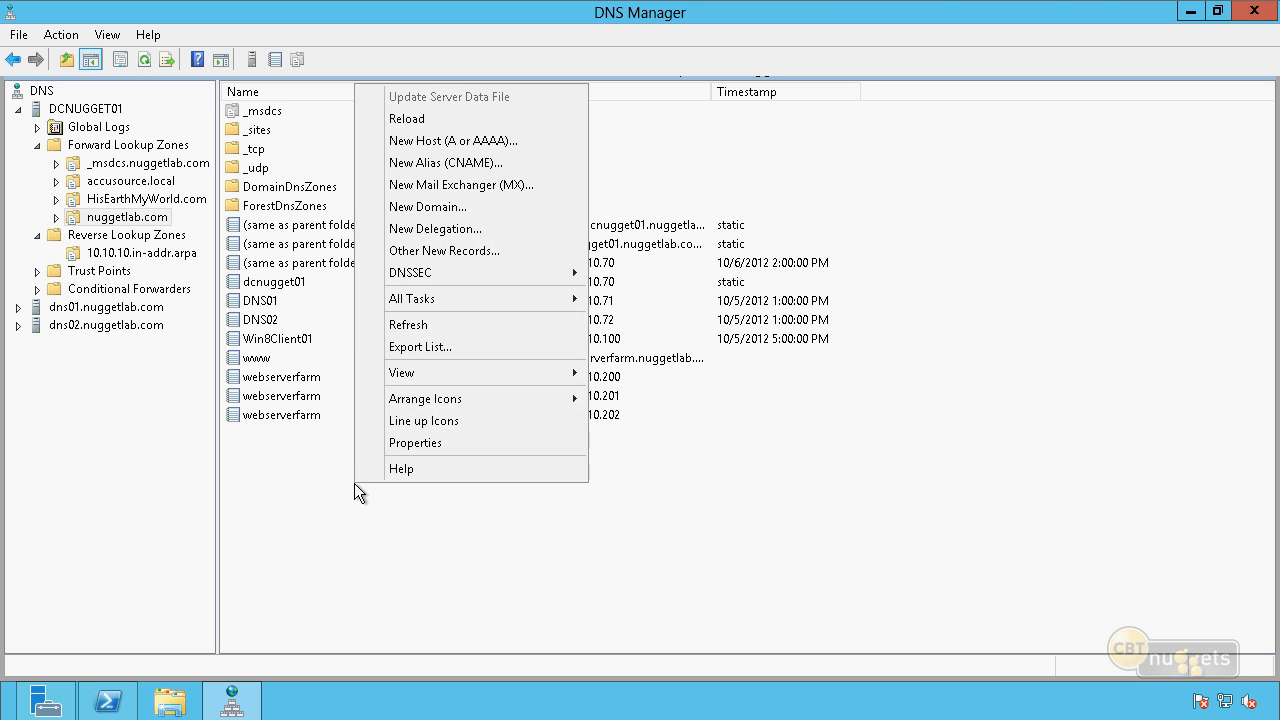
{"action": "left_click", "coordinate": [530, 186]}
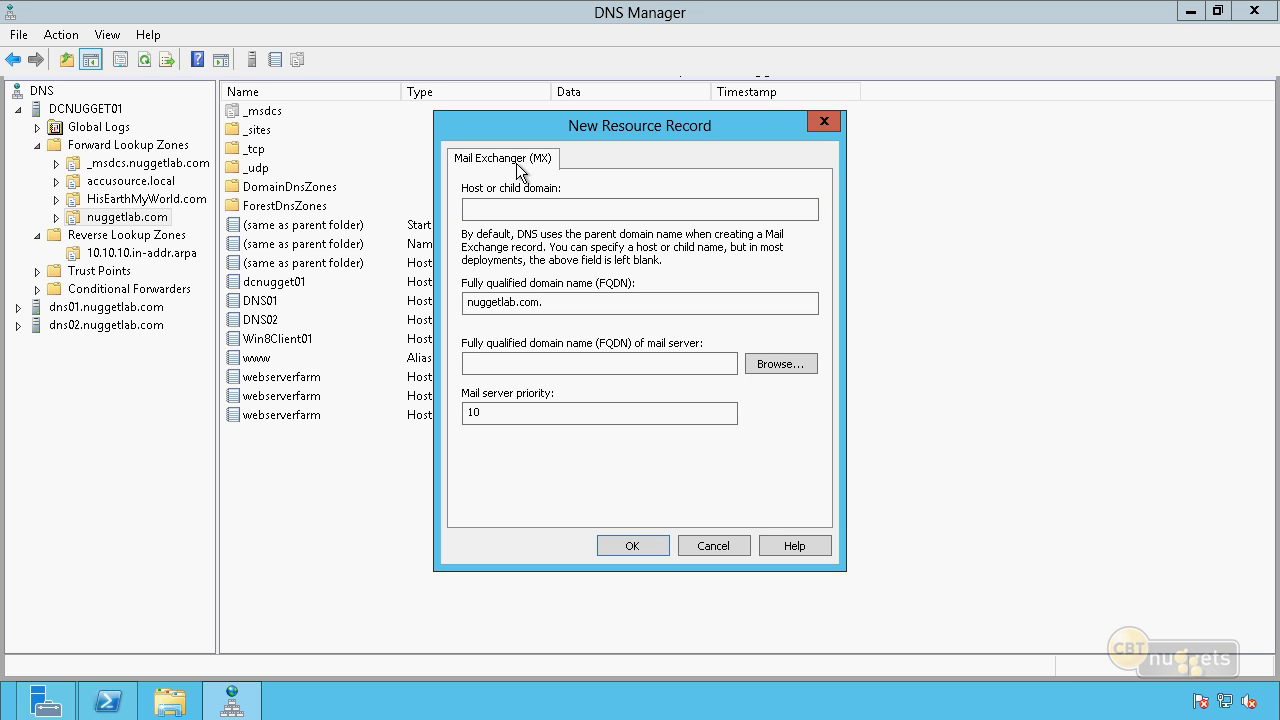
{"action": "left_click", "coordinate": [496, 209]}
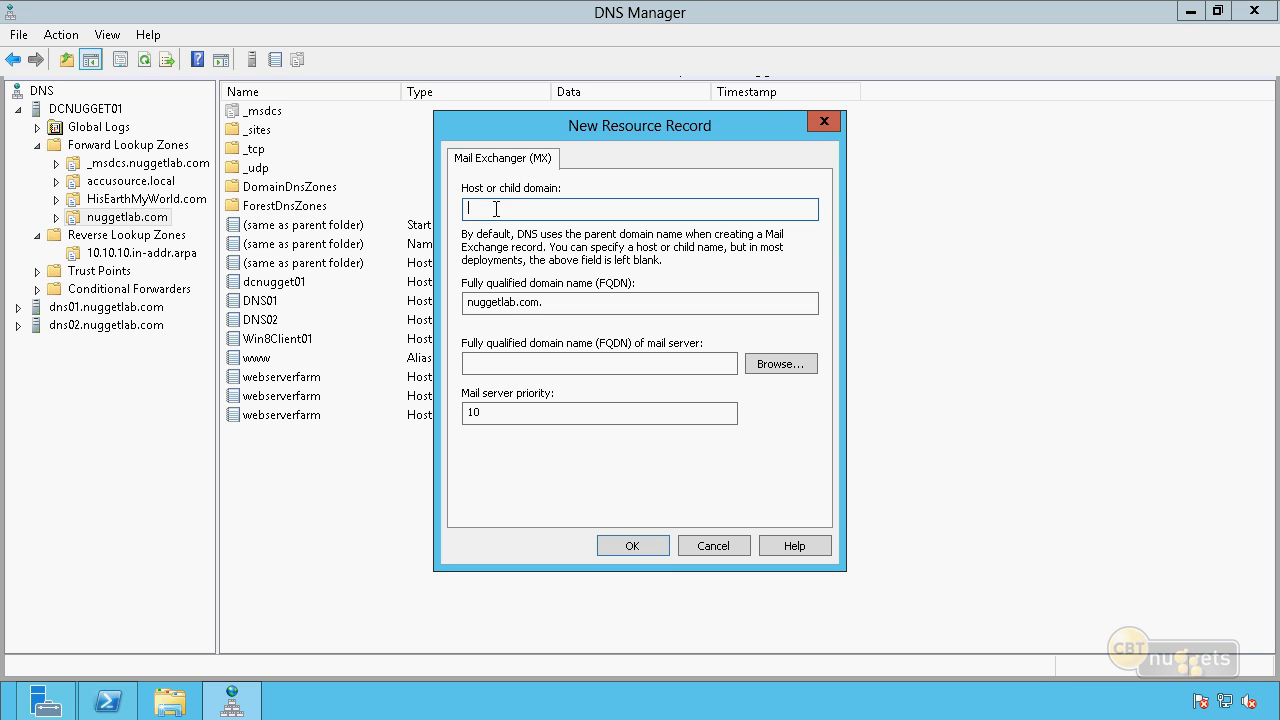
{"action": "type", "text": "mail."}
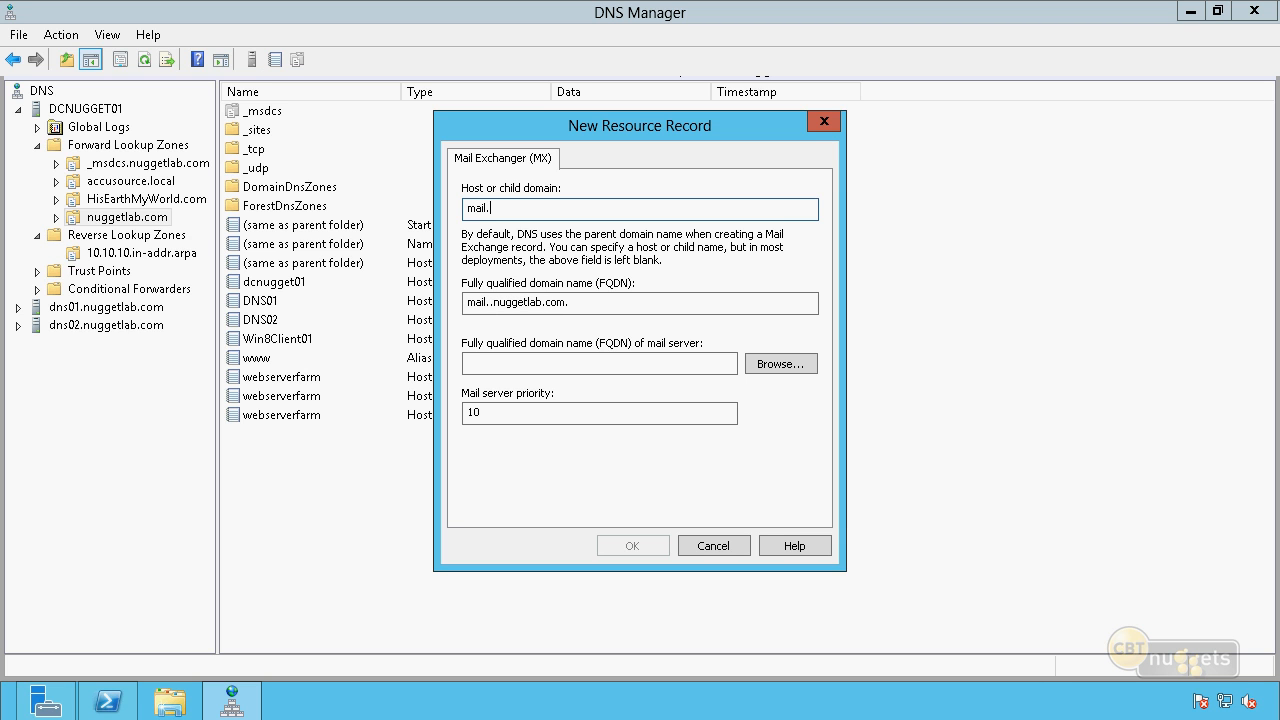
{"action": "key", "text": "BackSpace"}
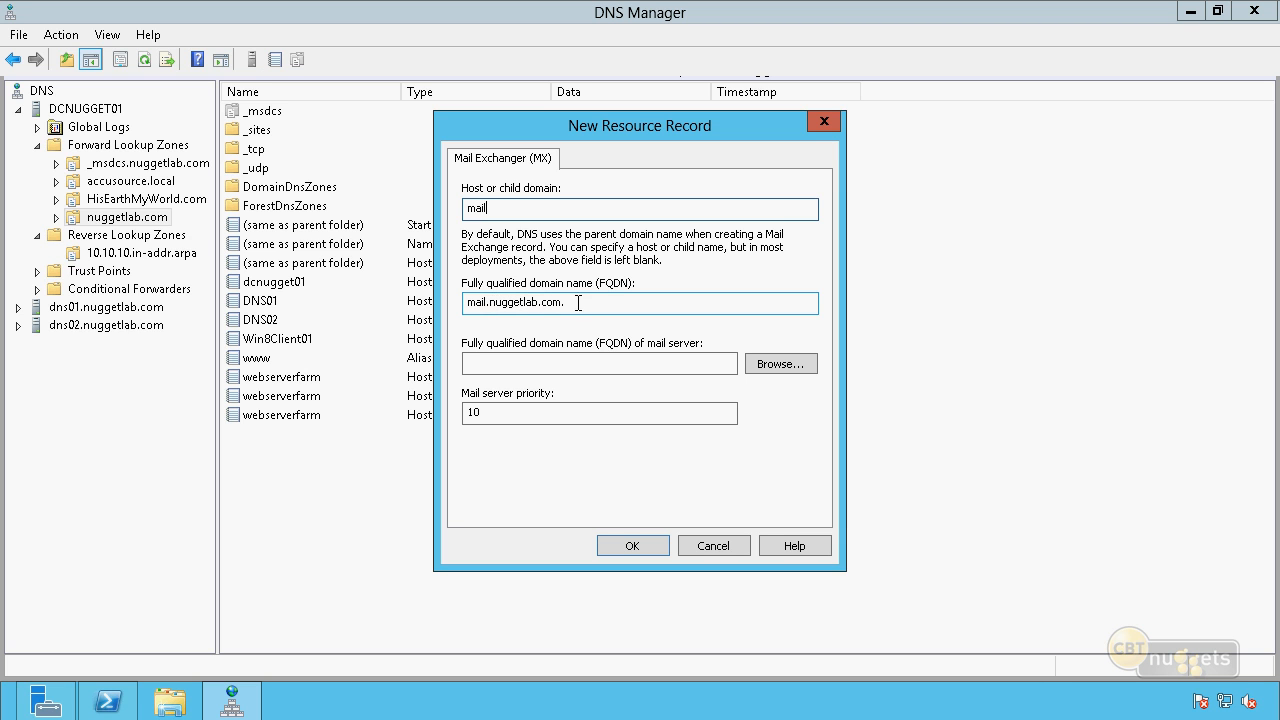
Set the MX record's mail server FQDN to west-phx-05-bld6.nuggetlab.com.
{"action": "left_click", "coordinate": [499, 362]}
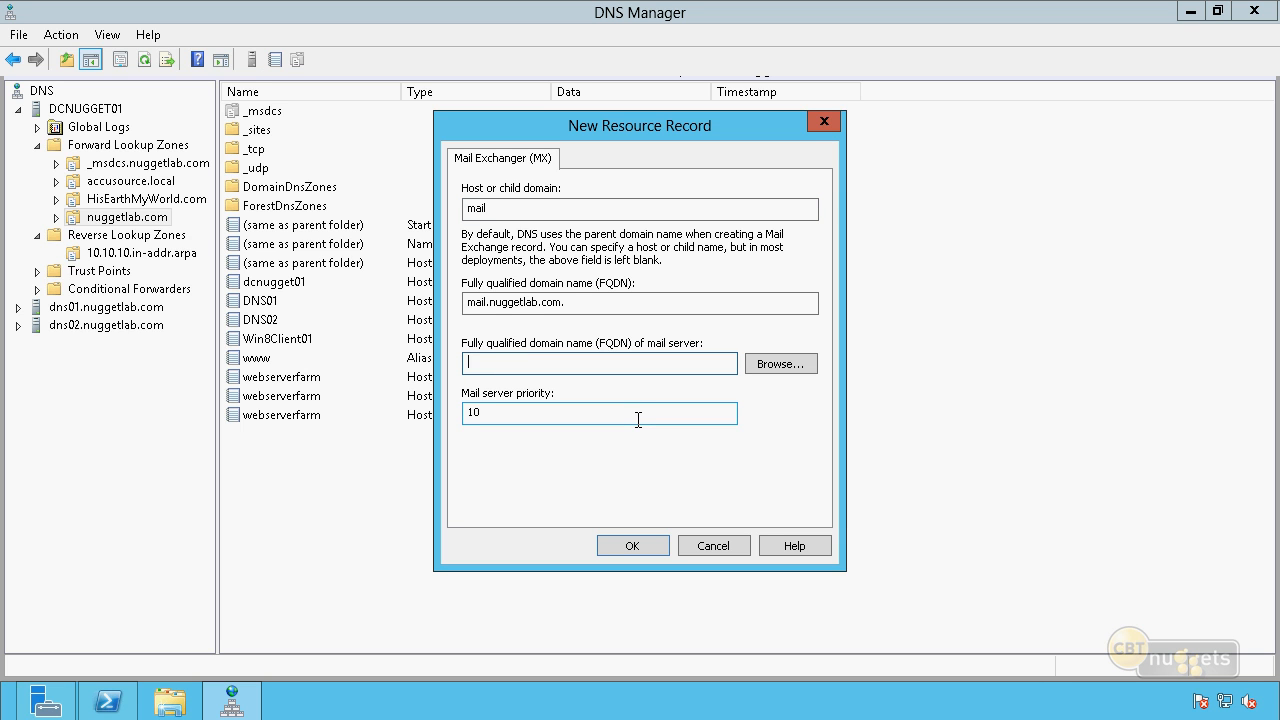
{"action": "type", "text": "west-phx-05-bld6.n"}
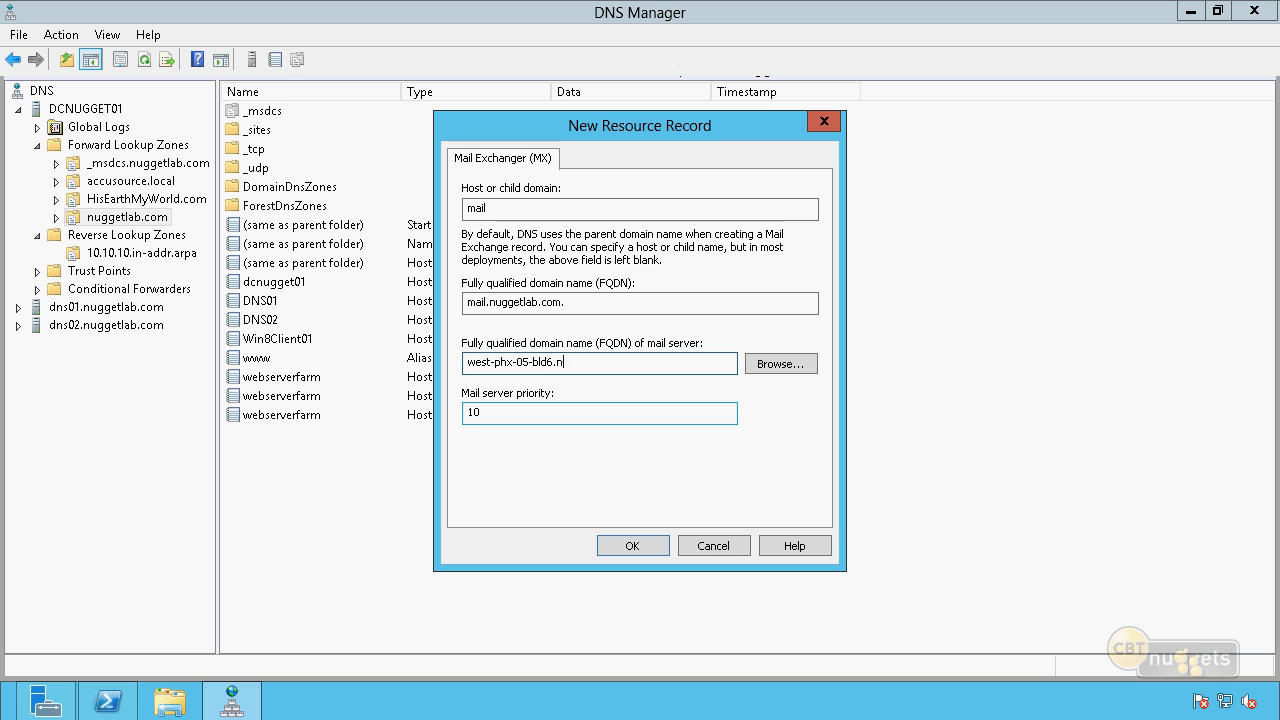
{"action": "type", "text": "uggetlab.com"}
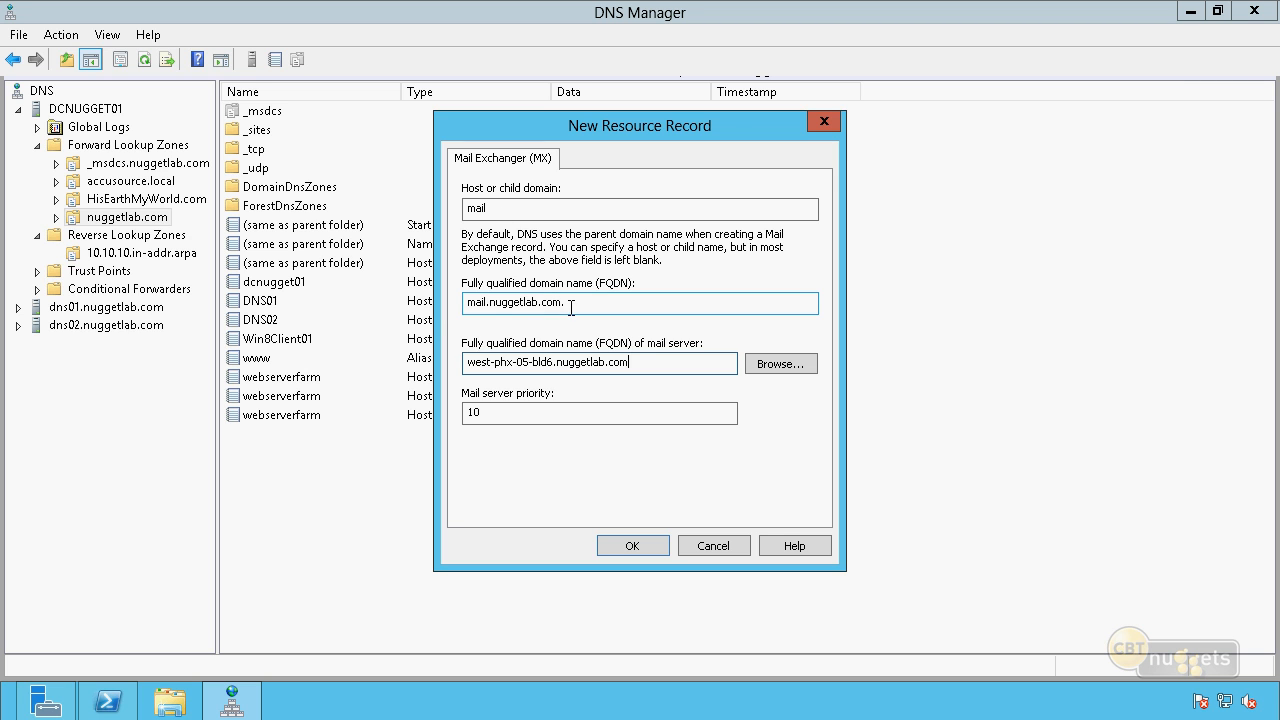
{"action": "left_click_drag", "start_coordinate": [566, 304], "coordinate": [428, 310]}
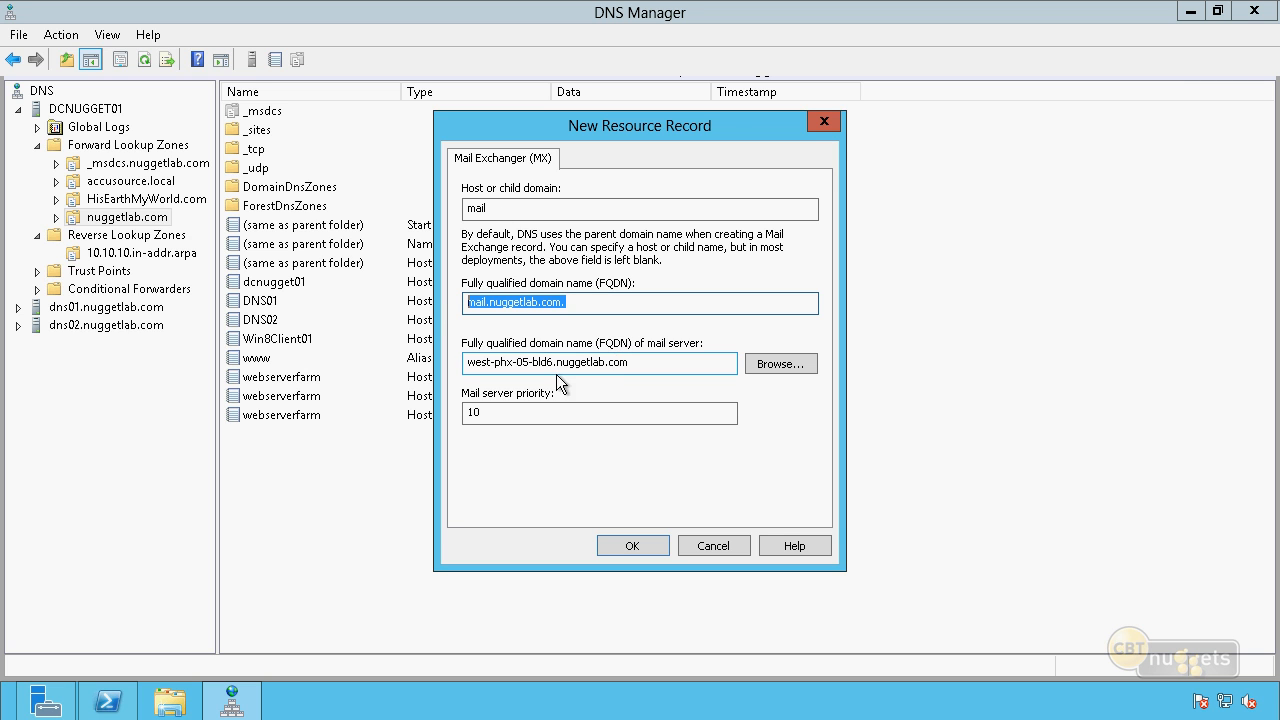
{"action": "left_click_drag", "start_coordinate": [553, 362], "coordinate": [467, 362]}
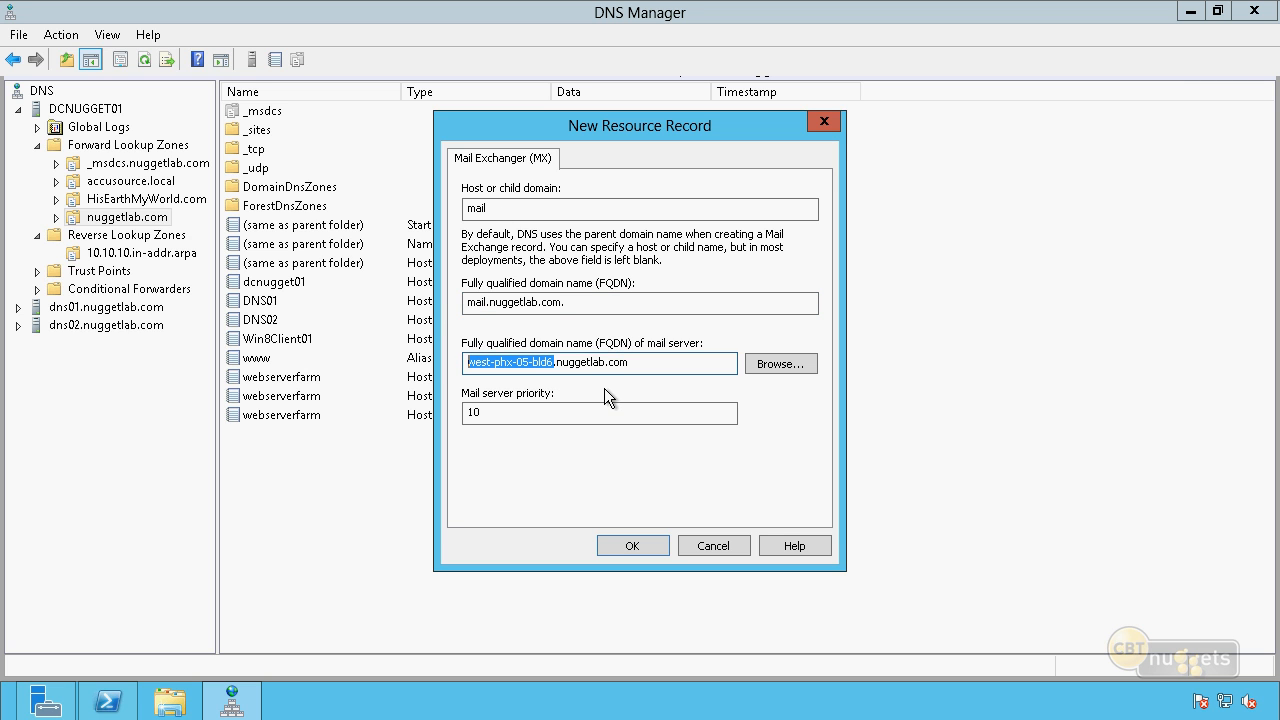
{"action": "left_click", "coordinate": [645, 364]}
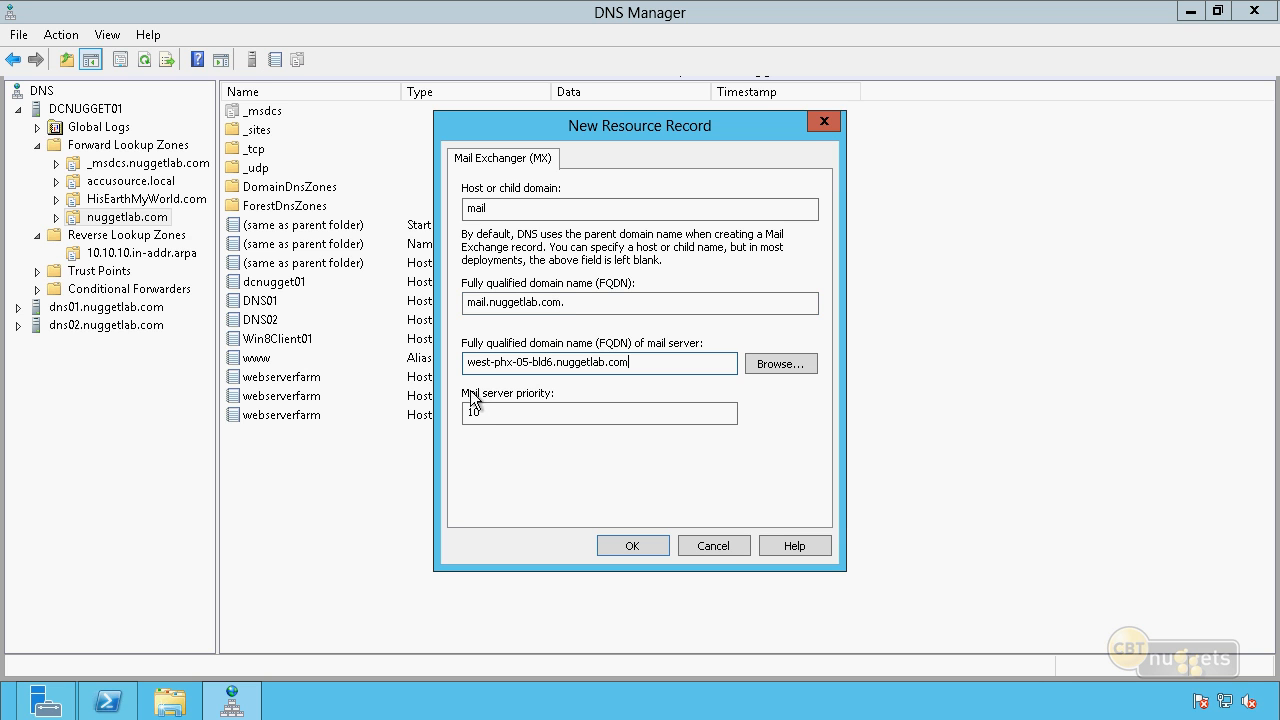
Set the mail server priority to 10 and create the MX record.
{"action": "double_click", "coordinate": [487, 413]}
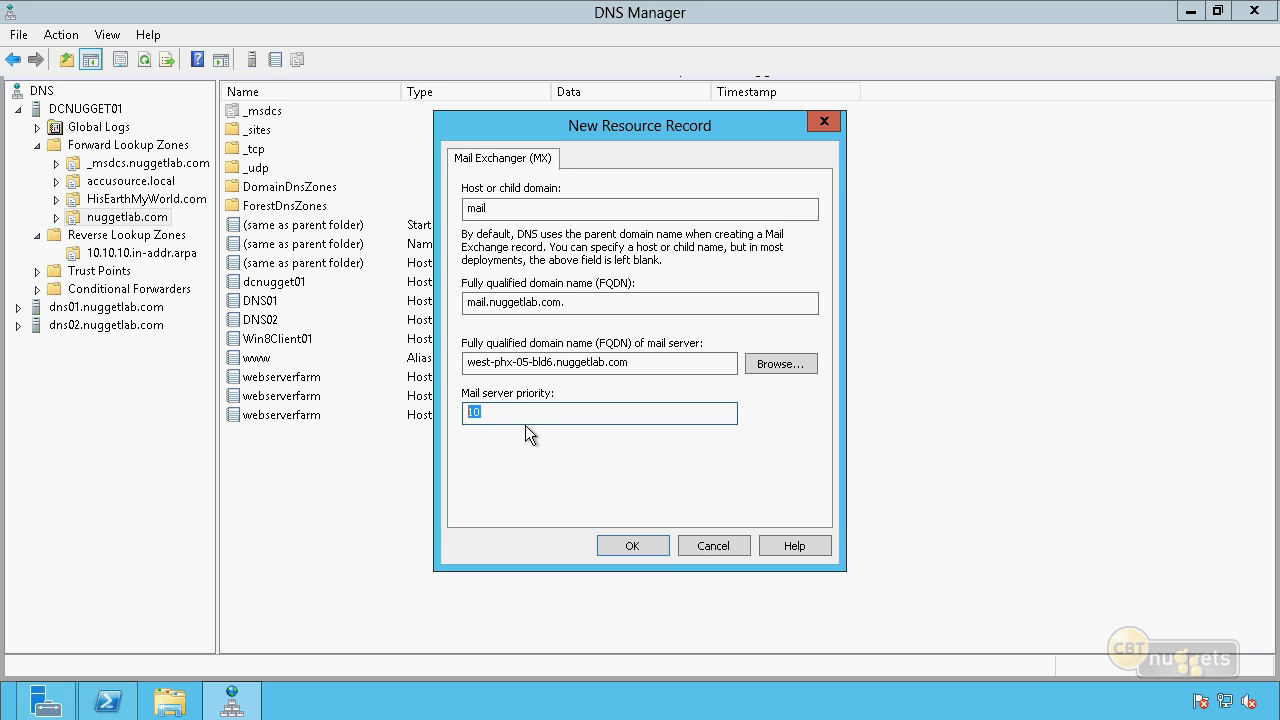
{"action": "type", "text": "5"}
{"action": "key", "text": "BackSpace"}
{"action": "type", "text": "10"}
{"action": "left_click", "coordinate": [624, 559]}
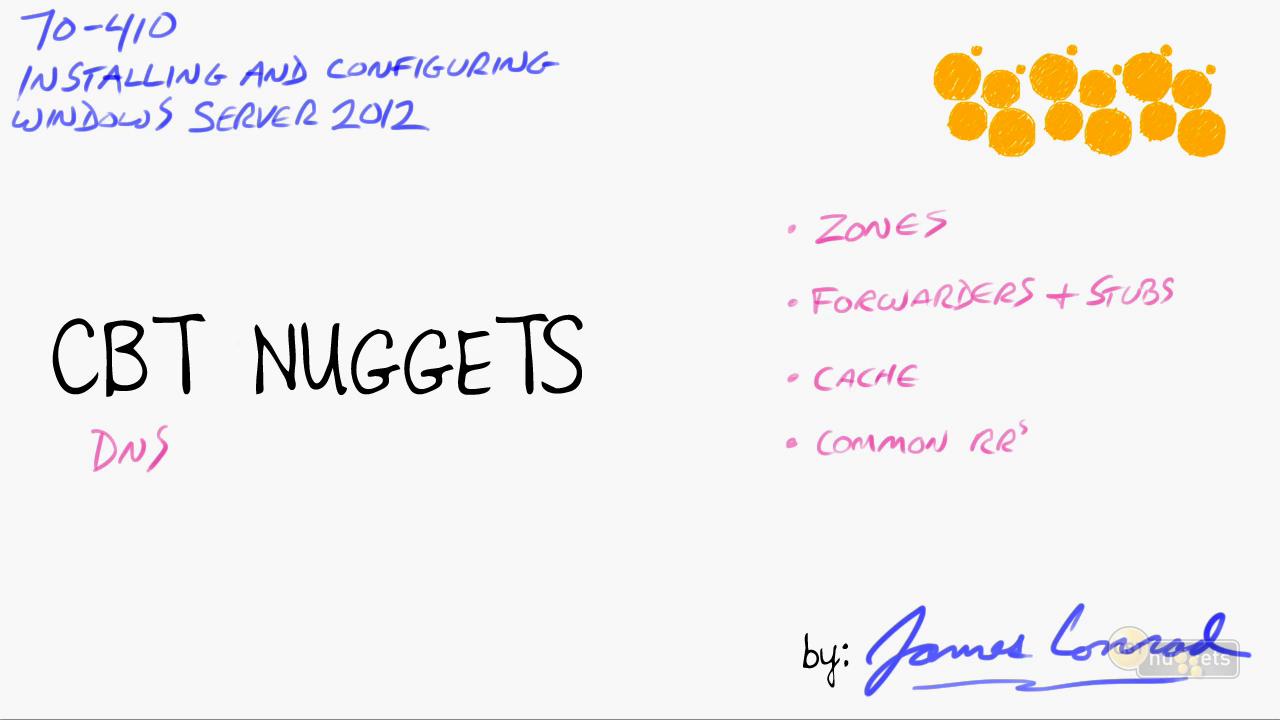
{"action": "left_click_drag", "start_coordinate": [176, 440], "coordinate": [212, 426]}
{"action": "left_click_drag", "start_coordinate": [957, 222], "coordinate": [1000, 208]}
{"action": "left_click_drag", "start_coordinate": [872, 324], "coordinate": [971, 317]}
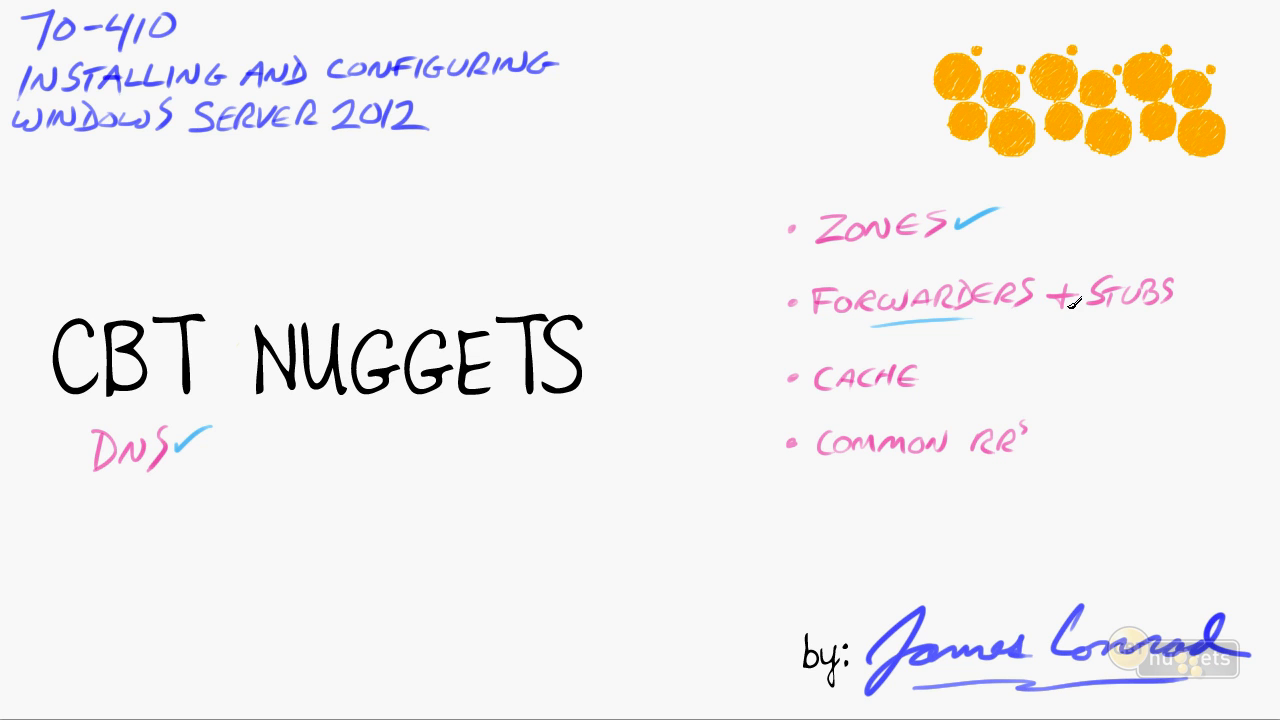